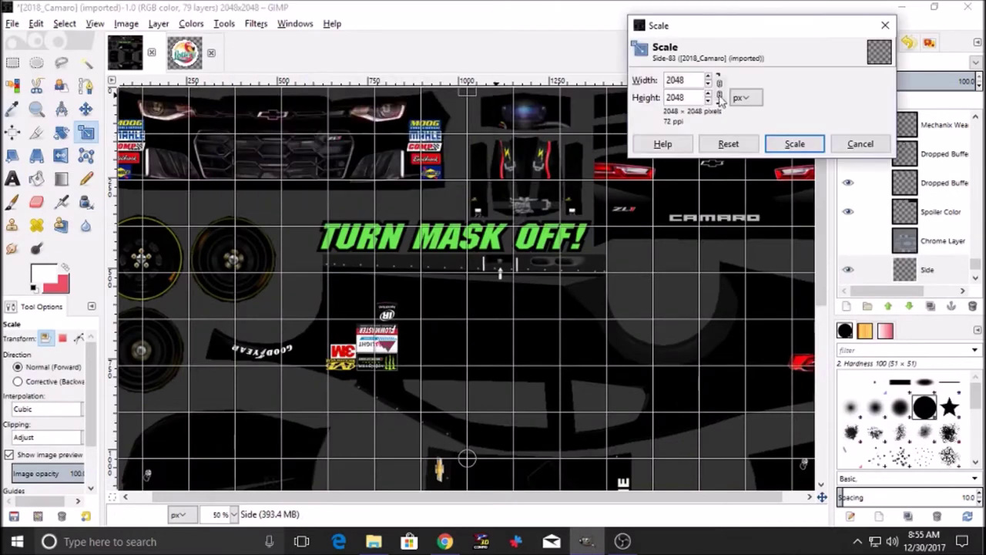
- Scale the Side layer to 2048 by 2048 pixels
click(794, 143)
key(b)
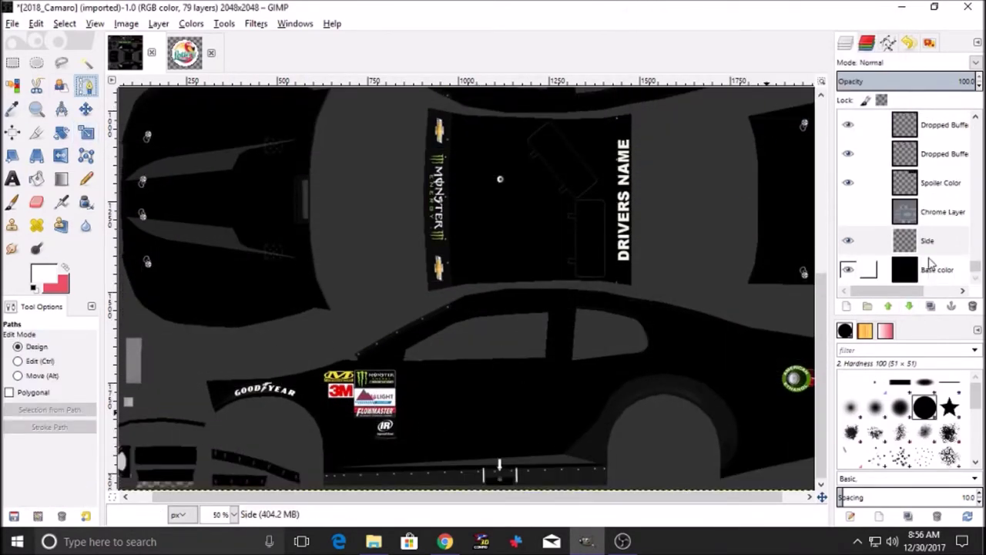
- Duplicate the Side layer, rename the copy "Side Under" and place it directly beneath Side
click(931, 306)
double_click(934, 245)
text(Under)
key(Return)
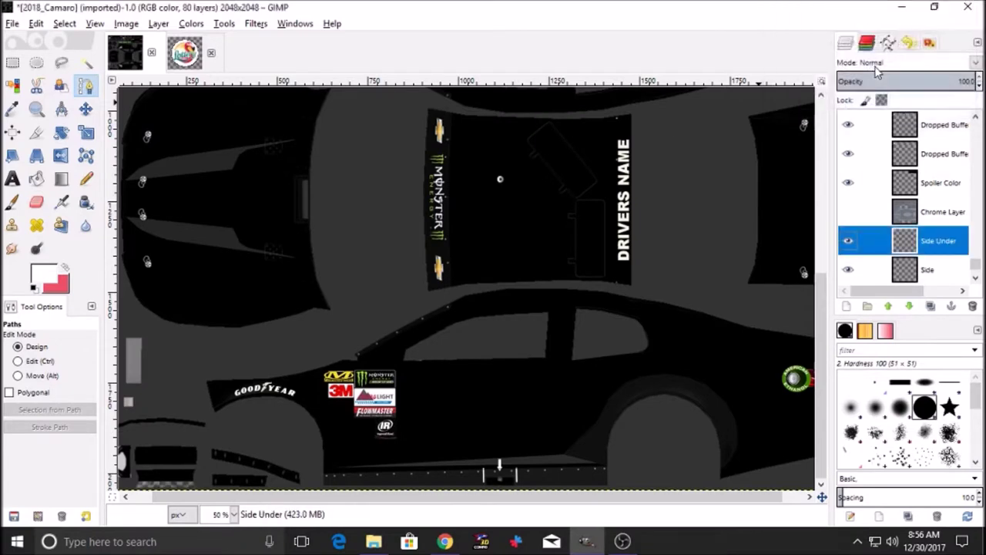
key(Page_Down)
- On the Side layer, draw a straight path from the rear bumper to the front wheel arch and stroke it in white
scroll(373, 499, right, 1)
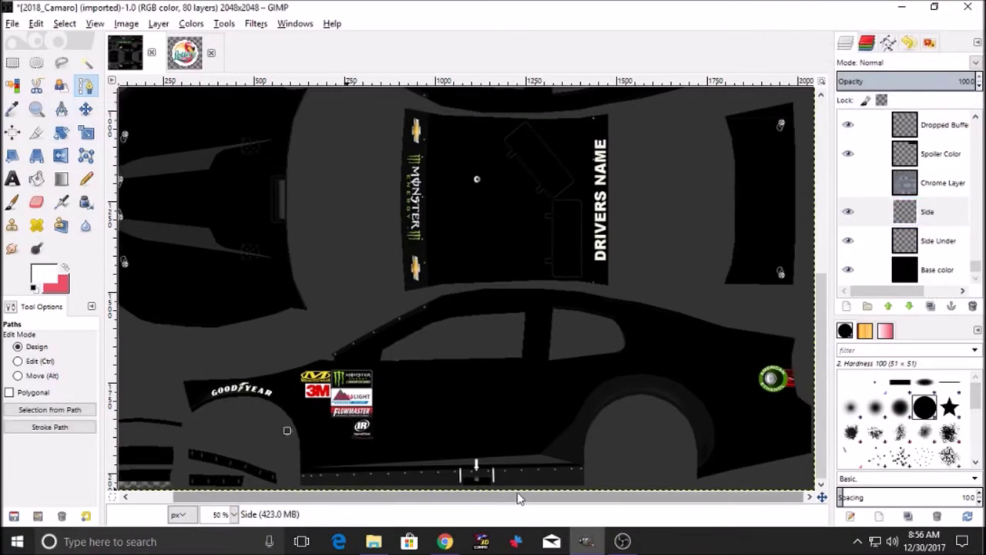
click(803, 375)
drag(804, 375, 805, 379)
drag(242, 434, 235, 436)
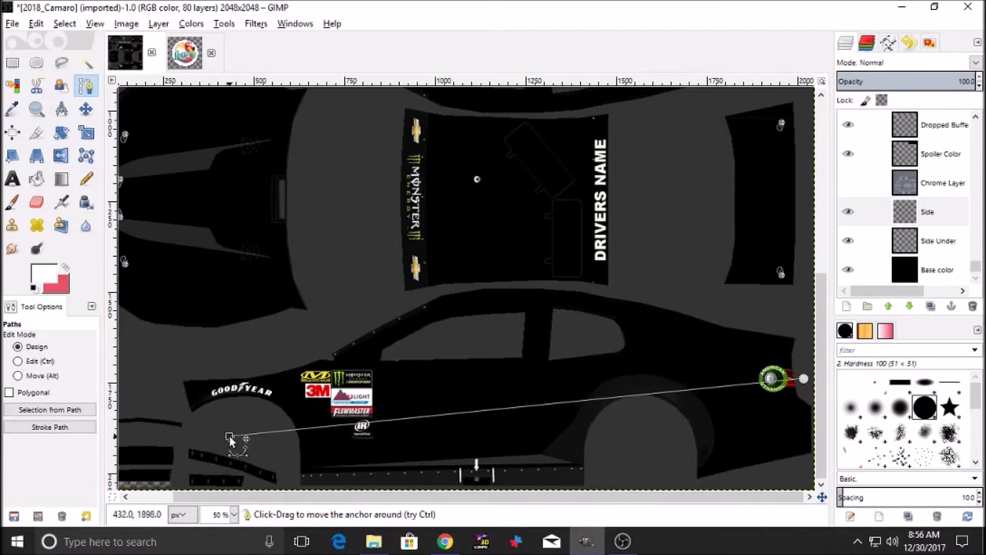
click(61, 430)
click(195, 503)
click(76, 428)
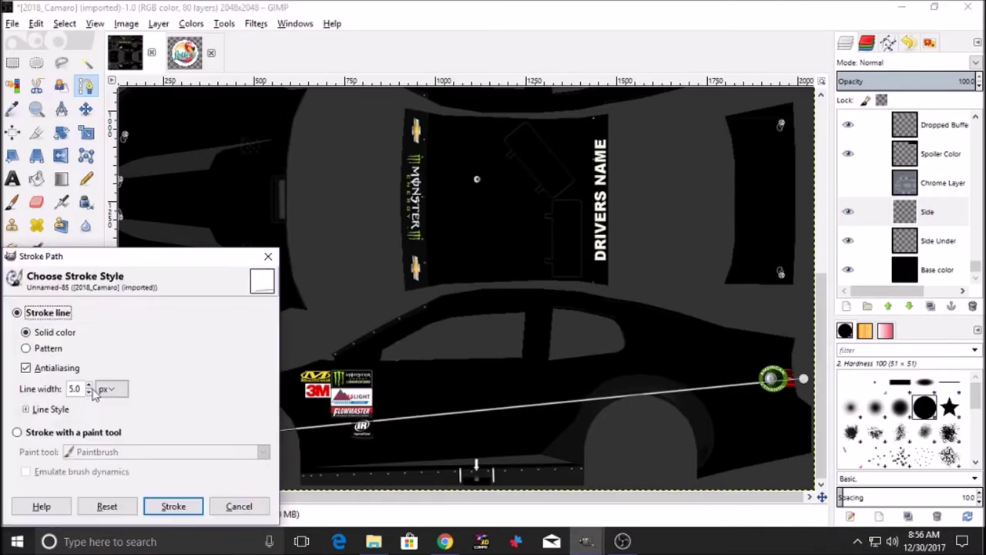
click(159, 510)
- Try stroking the side path with a wider white line, check it at 100% zoom and undo that stroke
click(57, 428)
triple_click(88, 384)
click(174, 506)
click(95, 24)
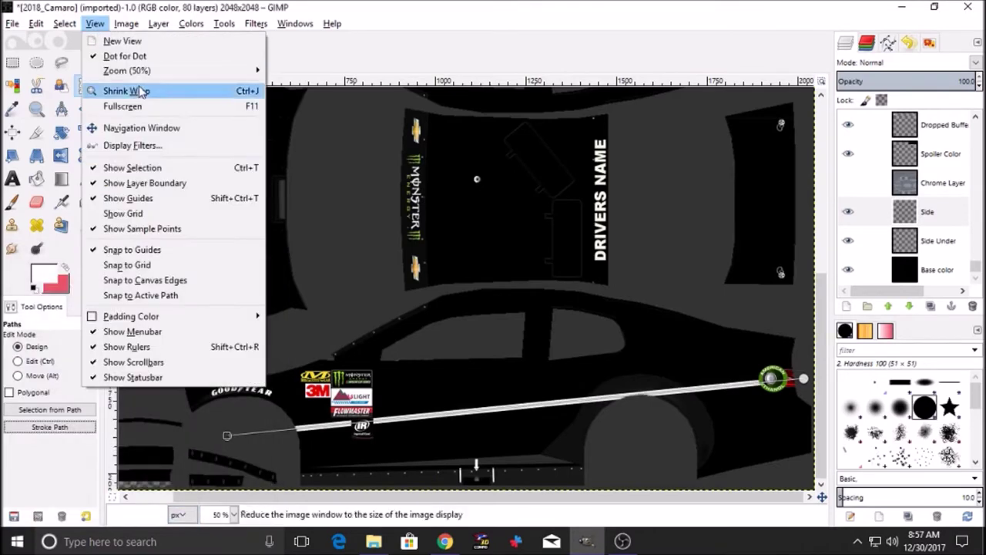
mouse_move(131, 71)
click(324, 219)
scroll(420, 444, down, 4)
drag(446, 497, 640, 497)
scroll(751, 291, left, 5)
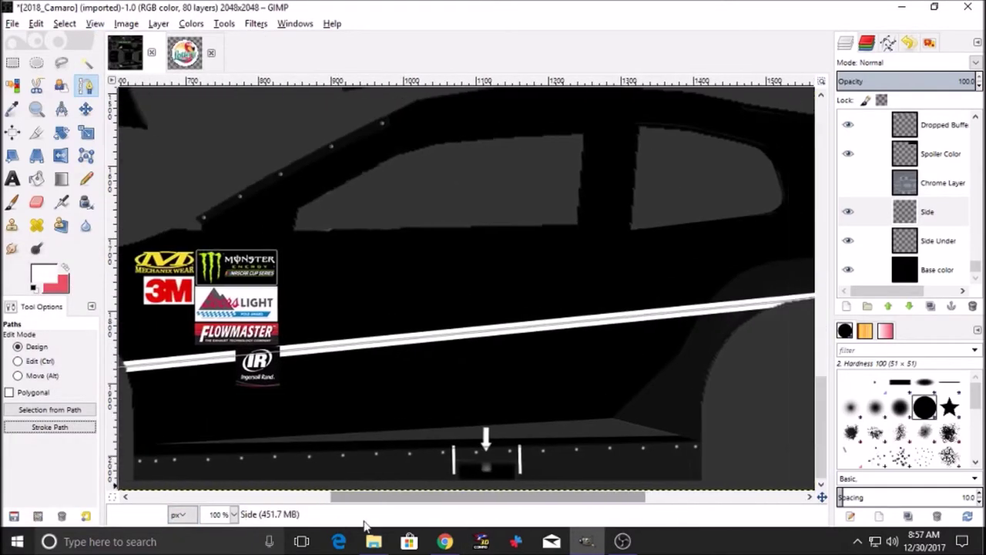
click(35, 23)
click(77, 38)
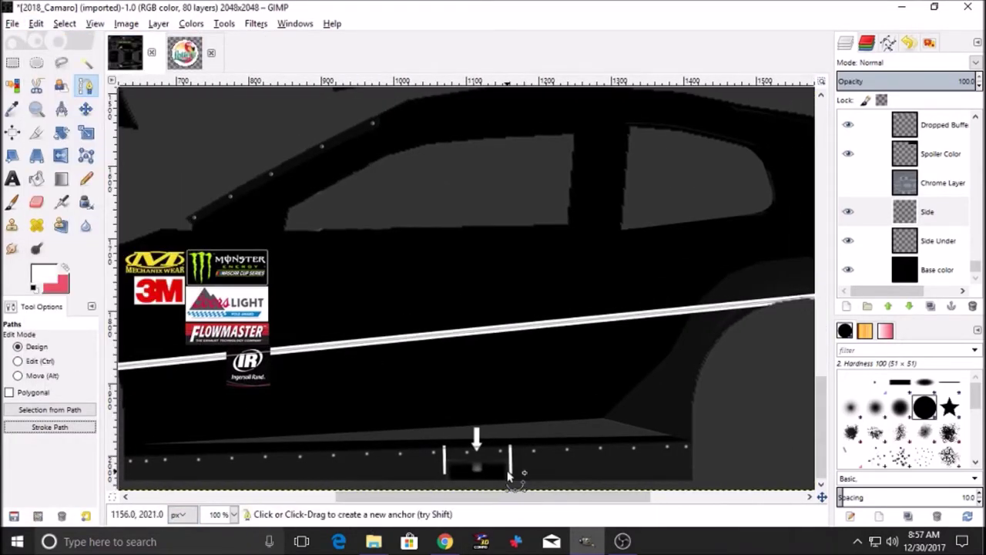
- Draw a straight path just below the white stripe, from the front wheel arch to the middle of the door
drag(513, 499, 372, 541)
drag(288, 381, 406, 379)
drag(410, 497, 704, 532)
drag(790, 269, 519, 344)
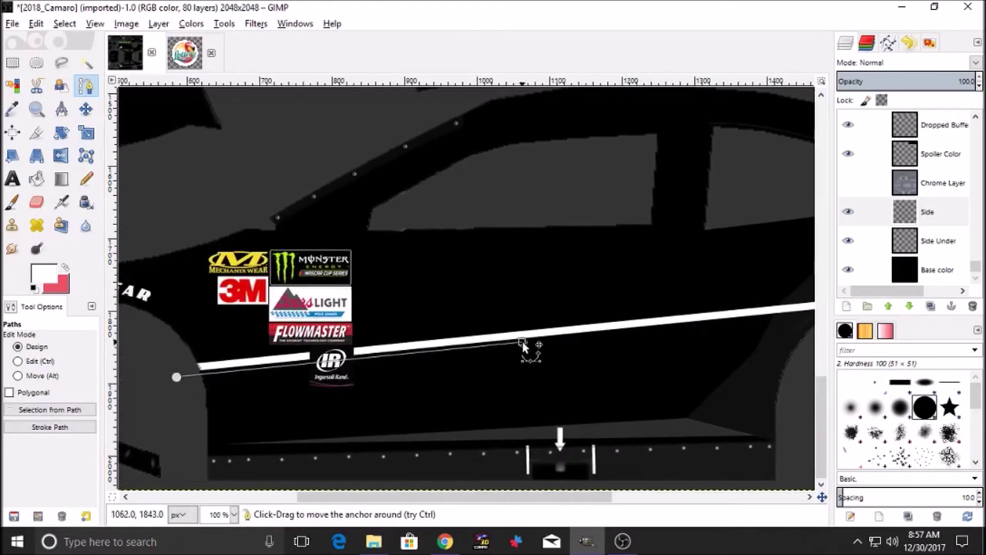
- Try stroking the lower path in pink twice, undoing the stroke each time
click(49, 426)
click(326, 506)
click(36, 24)
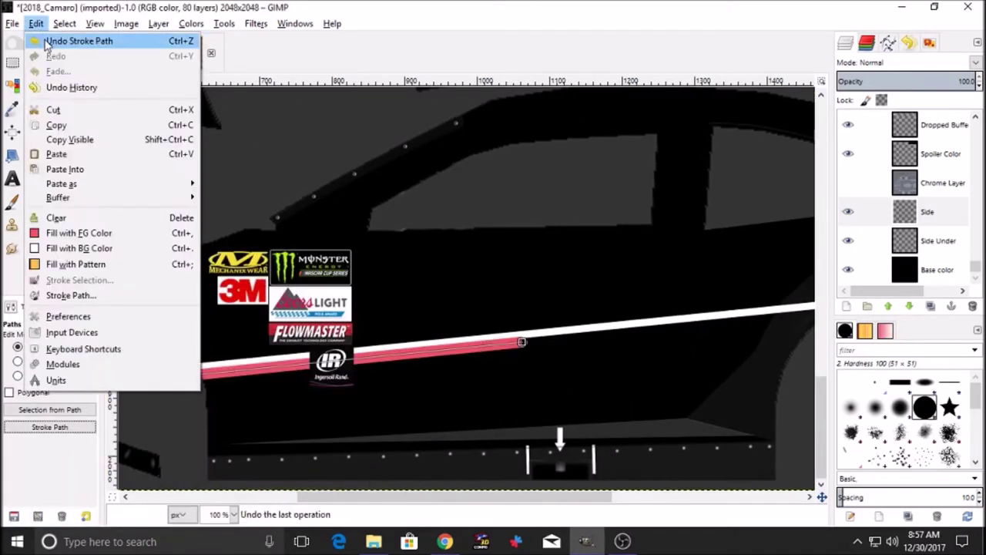
click(77, 41)
click(50, 427)
click(172, 507)
click(36, 23)
click(77, 41)
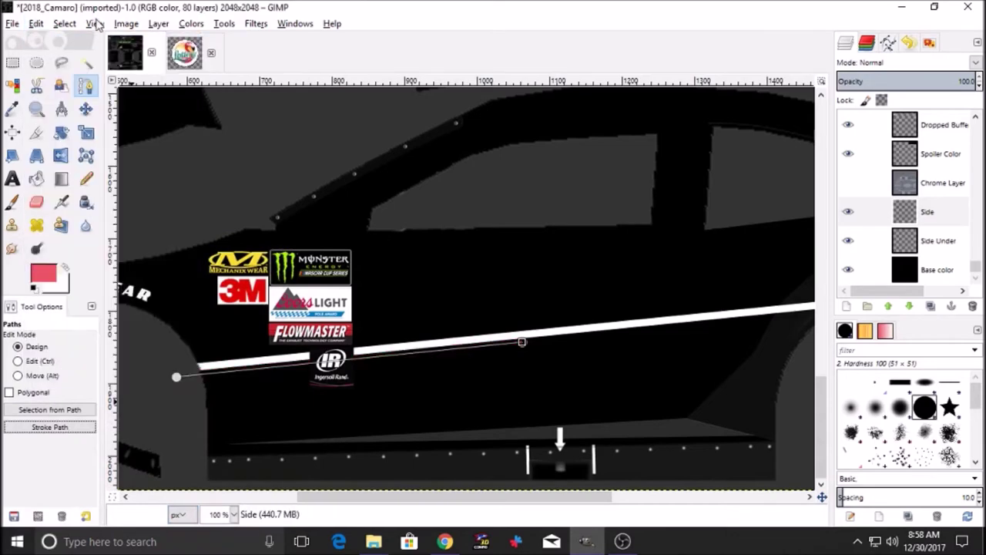
- Check the lower path close up, try another pink stroke on it and undo the stroke
click(95, 23)
click(308, 196)
mouse_move(459, 497)
mouse_down()
mouse_move(373, 497)
mouse_move(466, 499)
mouse_up()
click(49, 427)
click(171, 509)
click(35, 24)
click(67, 41)
click(95, 24)
mouse_move(132, 70)
click(312, 211)
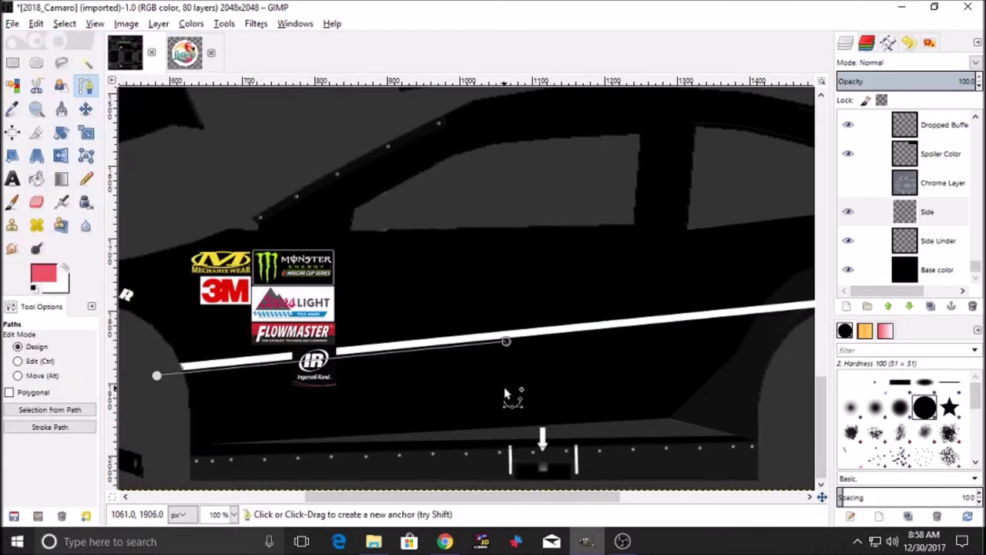
- Extend the lower path back past the rear wheel and down to the bottom edge, and stroke it in pink
drag(490, 497, 619, 498)
click(662, 366)
drag(581, 355, 661, 351)
mouse_move(588, 498)
mouse_down()
mouse_move(605, 498)
mouse_move(436, 498)
mouse_up()
click(618, 478)
click(50, 427)
click(171, 507)
drag(357, 499, 589, 541)
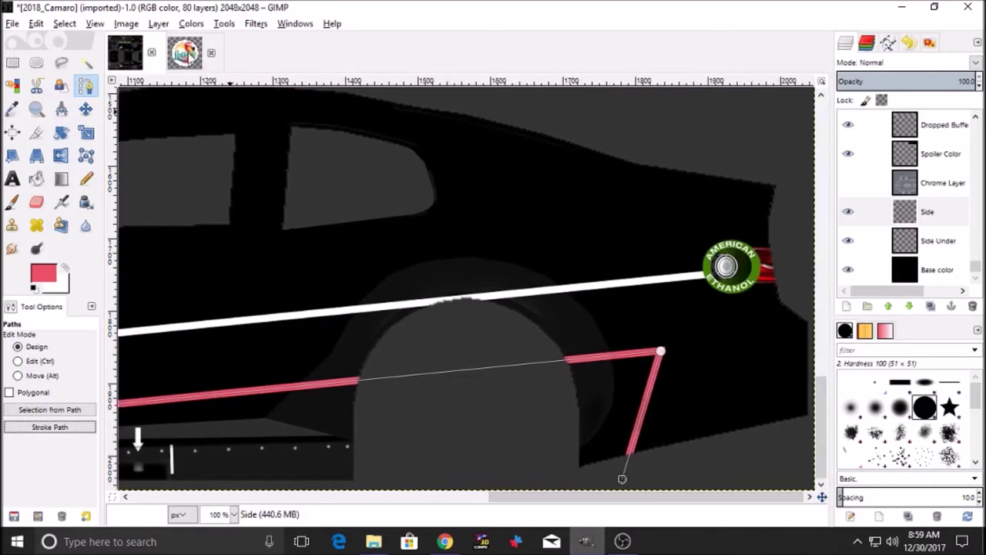
- Sample dark teal from the Florida Lottery logo image and set it as the foreground color
click(187, 53)
click(12, 110)
click(368, 297)
click(43, 274)
click(190, 383)
- On the Camaro's Side Under layer, lasso the area between the white and pink stripes out to the rear bumper and fill it with dark teal
click(124, 55)
mouse_move(521, 498)
mouse_down()
mouse_move(352, 506)
mouse_move(445, 502)
mouse_up()
scroll(927, 243, down, 2)
click(927, 245)
click(62, 64)
click(809, 351)
drag(537, 497, 572, 497)
click(742, 353)
click(709, 474)
drag(679, 497, 716, 497)
click(812, 433)
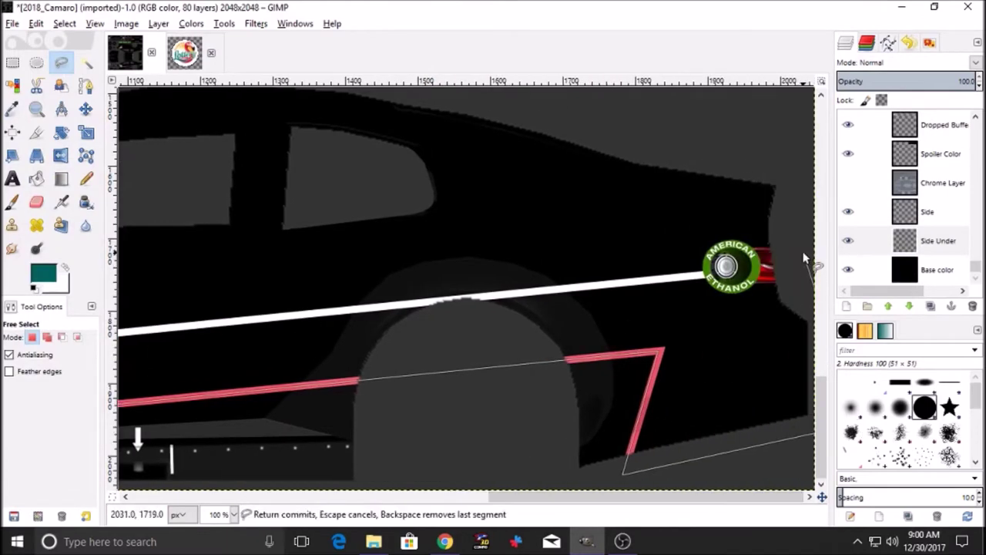
mouse_move(605, 497)
mouse_down()
mouse_move(380, 499)
mouse_move(644, 499)
mouse_up()
click(440, 334)
key(shift+b)
click(510, 378)
- Lasso the lower side area beneath the pink stripe, between the front wheel and the rear corner
click(62, 65)
click(440, 340)
click(277, 375)
click(291, 486)
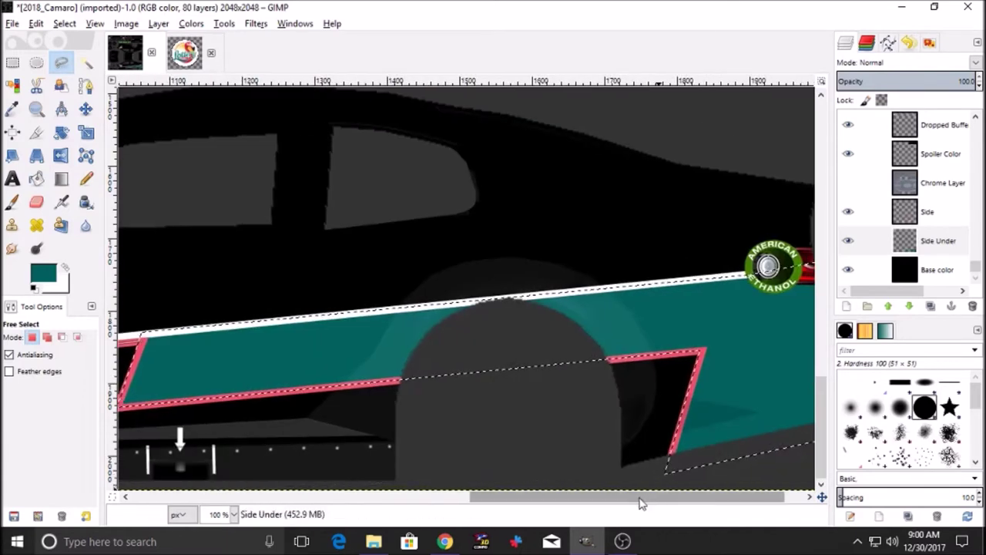
drag(515, 499, 415, 514)
click(339, 407)
click(365, 341)
- Set the foreground color to orange and fill the selected lower side area with it
click(51, 275)
click(238, 328)
click(211, 384)
click(36, 178)
click(251, 405)
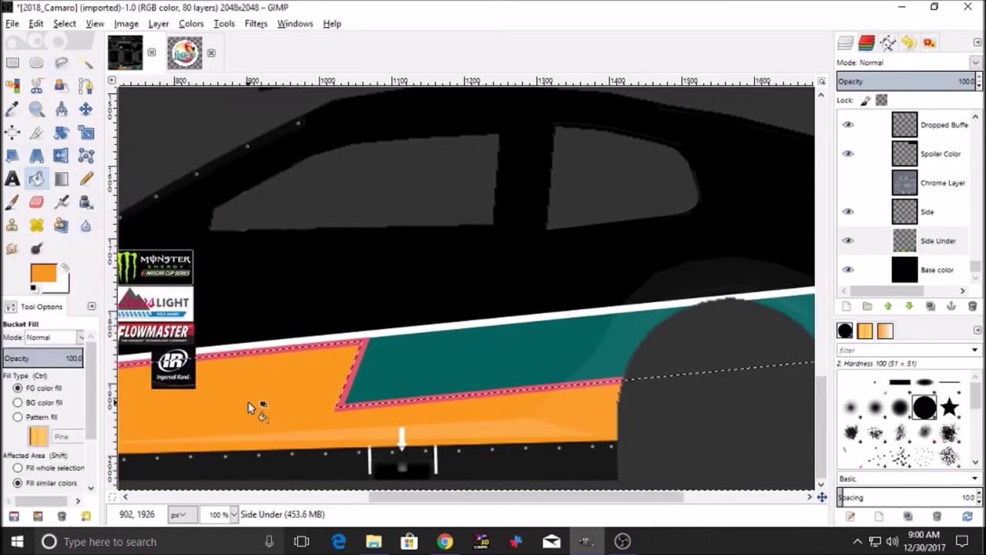
- Clear the selection and view the whole side at 50% zoom
click(64, 24)
click(80, 60)
click(95, 24)
mouse_move(123, 74)
click(297, 245)
click(86, 109)
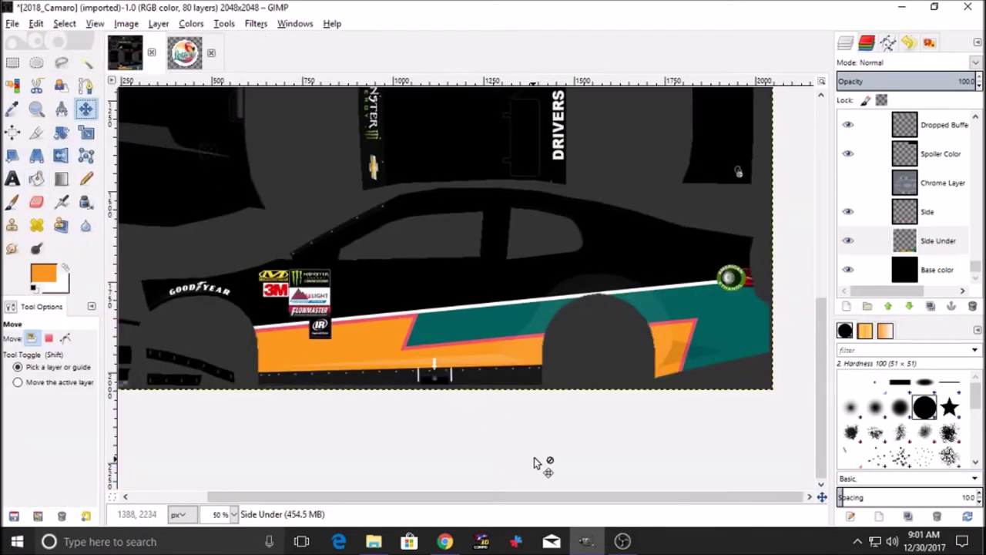
- Set the foreground to the Florida Lottery logo's lighter teal 129f8d and the background to dark teal 03635e
click(95, 23)
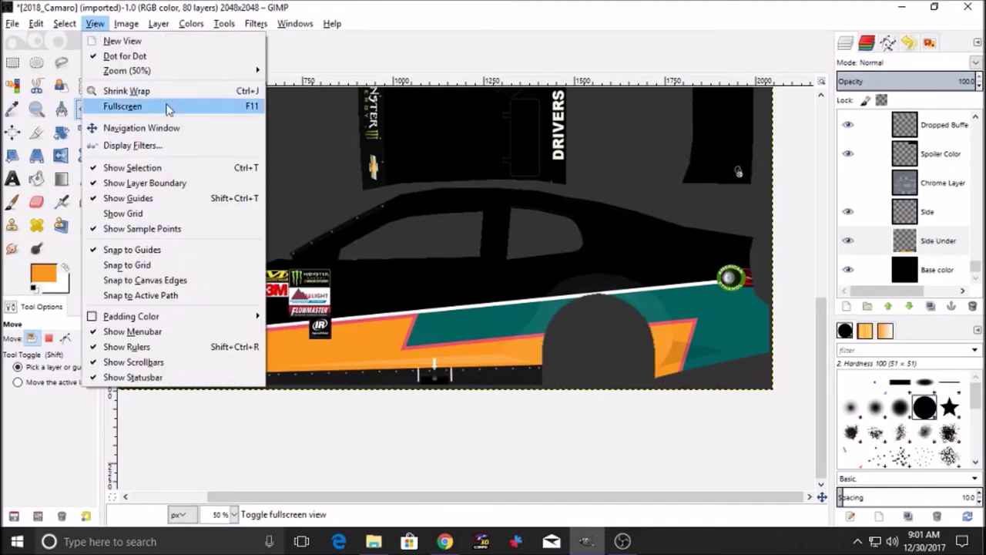
mouse_move(166, 71)
click(314, 228)
click(182, 54)
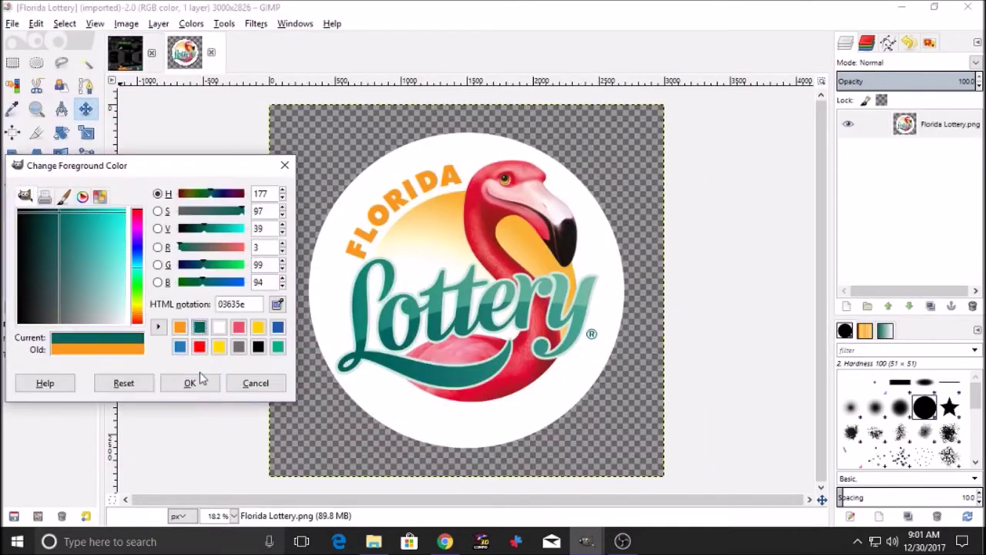
click(192, 381)
key(b)
key(o)
key(f)
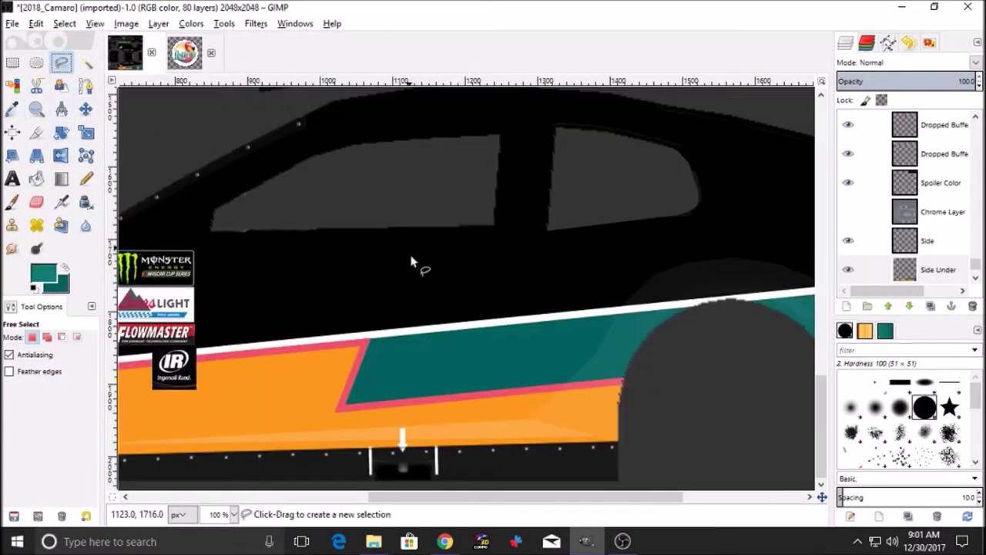
- Lasso the teal area between the white and pink stripes, from the door notch to the rear bumper
click(368, 336)
click(341, 408)
mouse_move(520, 499)
mouse_down()
mouse_move(644, 501)
mouse_move(509, 500)
mouse_up()
click(661, 351)
click(626, 467)
click(813, 463)
click(807, 265)
click(709, 275)
click(481, 337)
- Blend a linear gradient from light teal at the door to dark teal at the rear across the selected area
click(94, 24)
mouse_move(129, 71)
click(331, 232)
drag(393, 498, 411, 498)
click(61, 178)
drag(504, 326, 761, 308)
drag(633, 306, 640, 306)
click(44, 274)
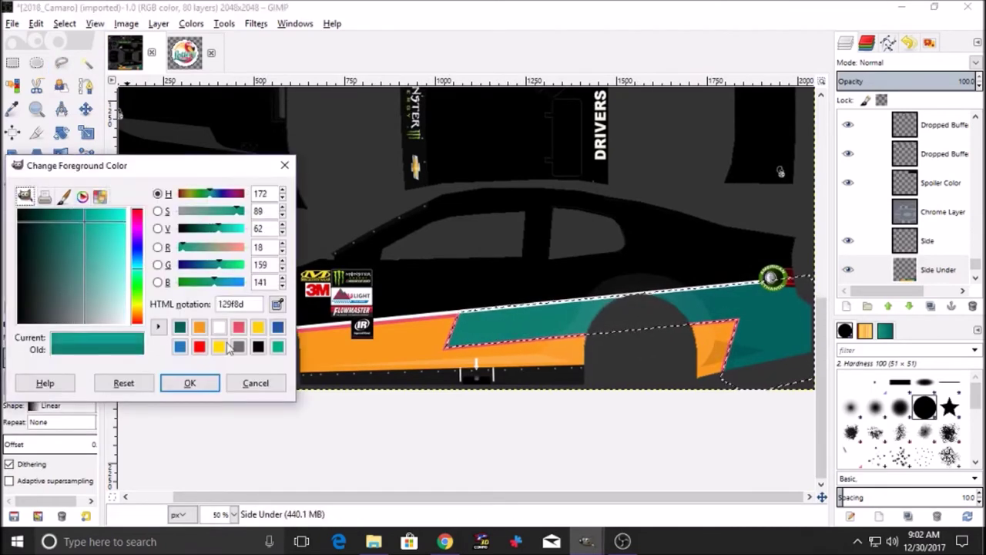
click(189, 382)
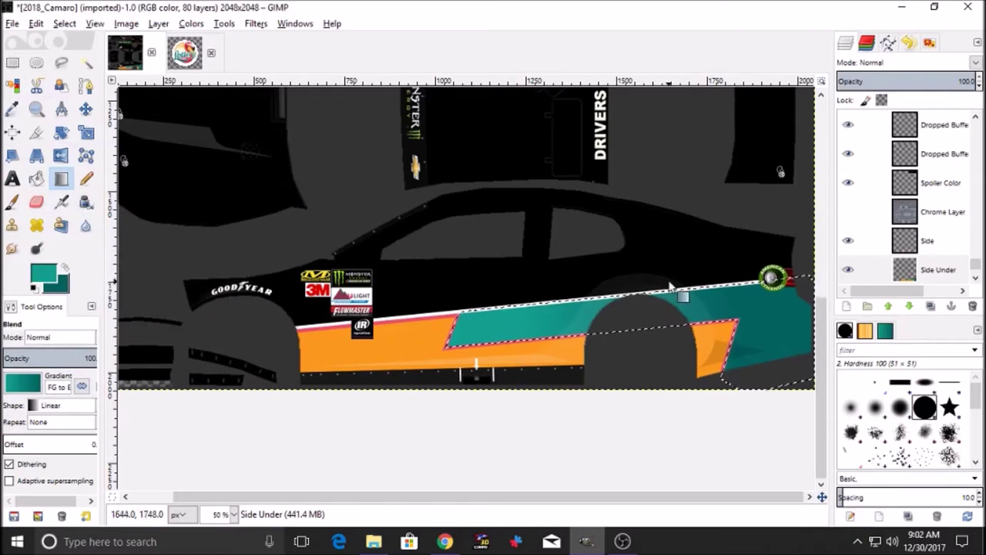
- Lasso the orange area beneath the pink stripe, from the front wheel arch to behind the rear wheel
key(f)
click(277, 330)
click(284, 417)
click(717, 417)
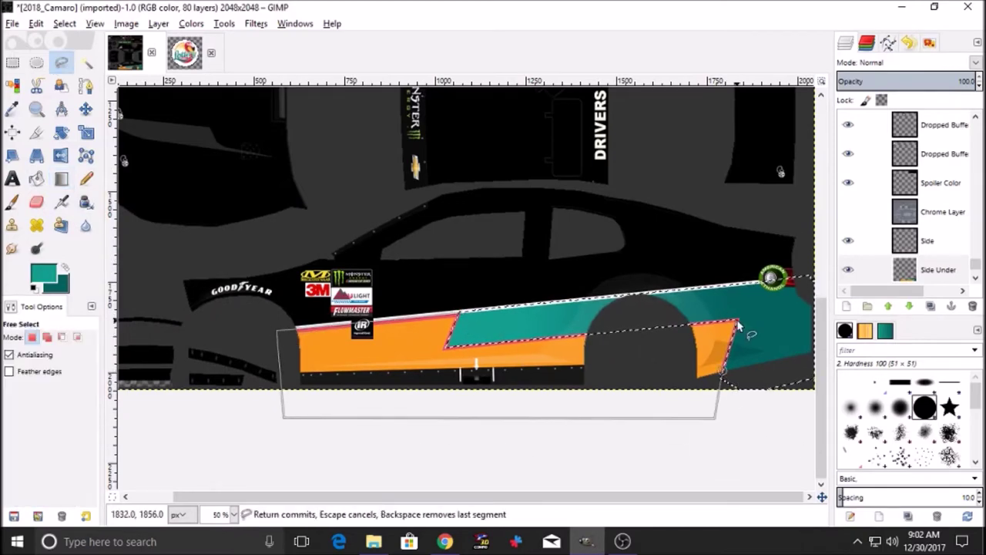
click(447, 349)
click(459, 313)
- Set the foreground color to orange f8981d and the background color to the brighter orange ff9000
click(44, 273)
click(220, 328)
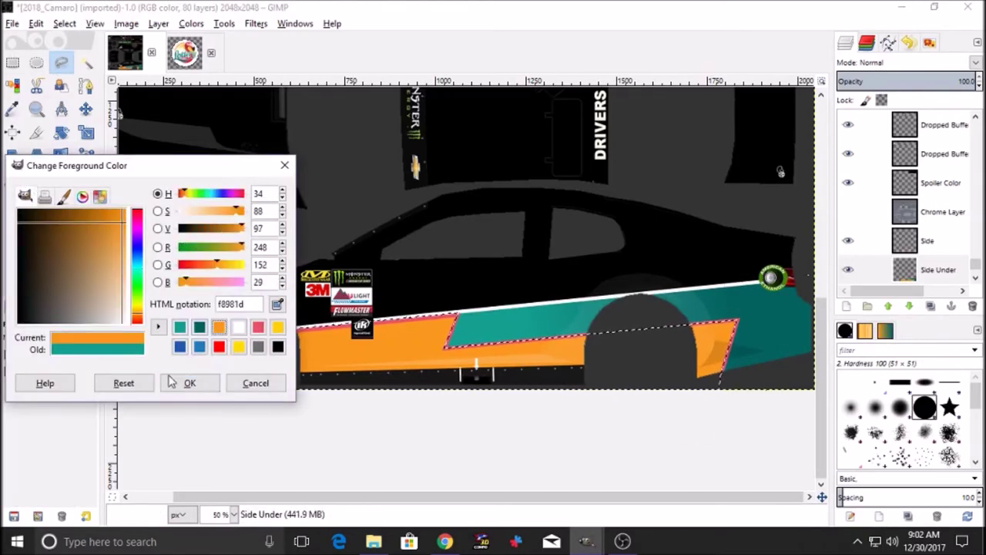
click(190, 383)
click(61, 288)
click(179, 327)
drag(67, 238, 128, 206)
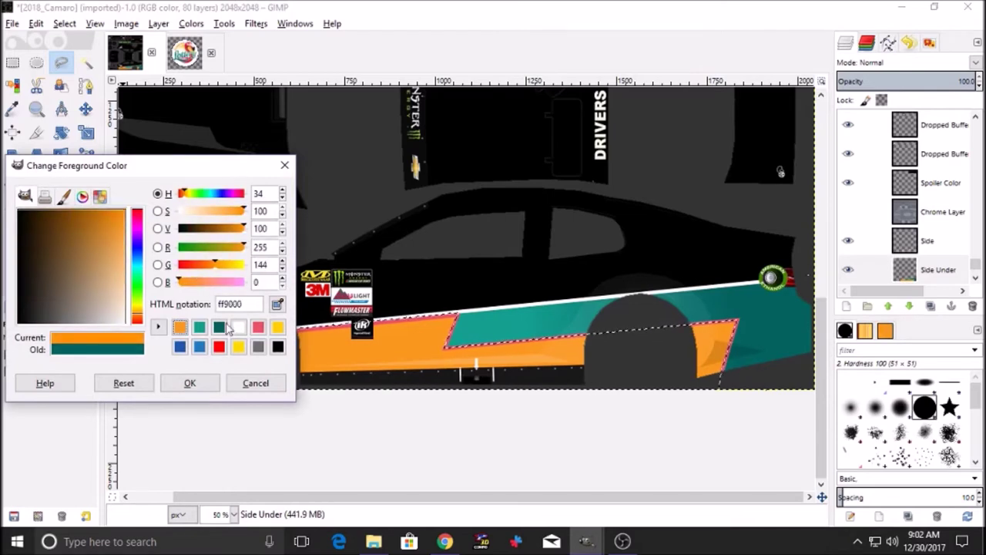
click(190, 383)
- Lighten the foreground orange and blend a linear gradient from it to the bright orange across the lower side selection
key(l)
click(44, 273)
click(128, 264)
click(190, 383)
drag(358, 361, 626, 344)
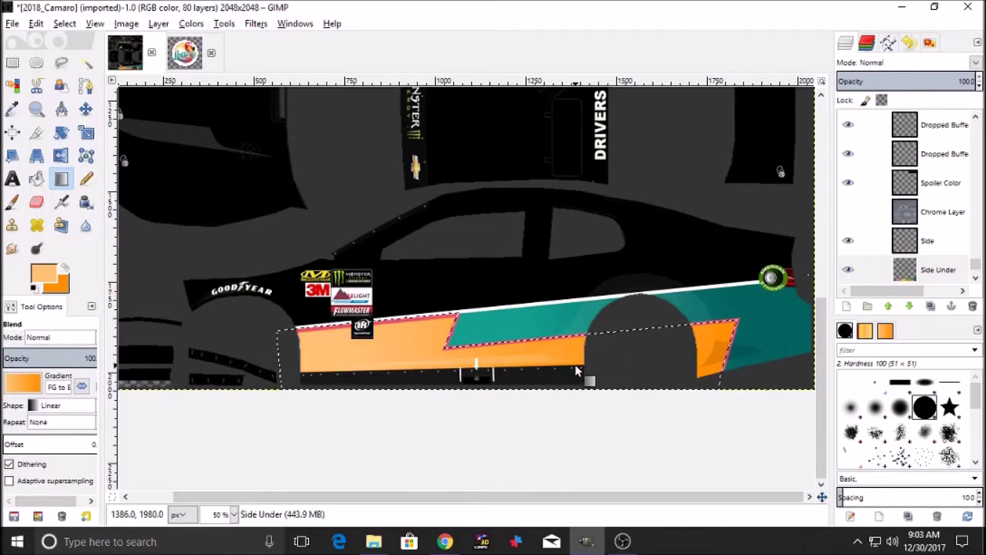
- Darken the foreground orange slightly and reapply the front-to-rear linear gradient on the lower side area
click(44, 273)
click(189, 381)
drag(357, 364, 618, 355)
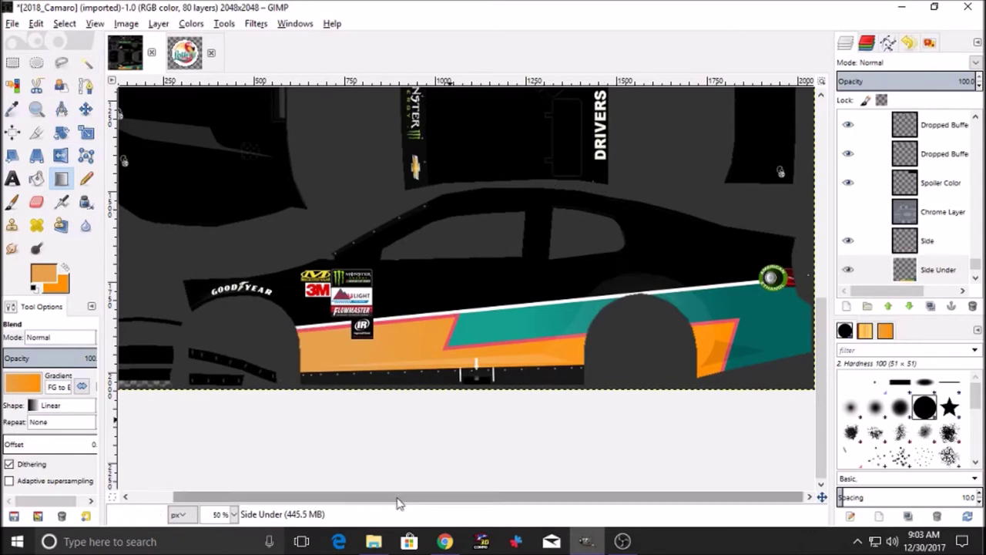
- Examine the side gradients by hiding and showing the Side Under layer and zooming in to 100%
click(849, 271)
click(849, 272)
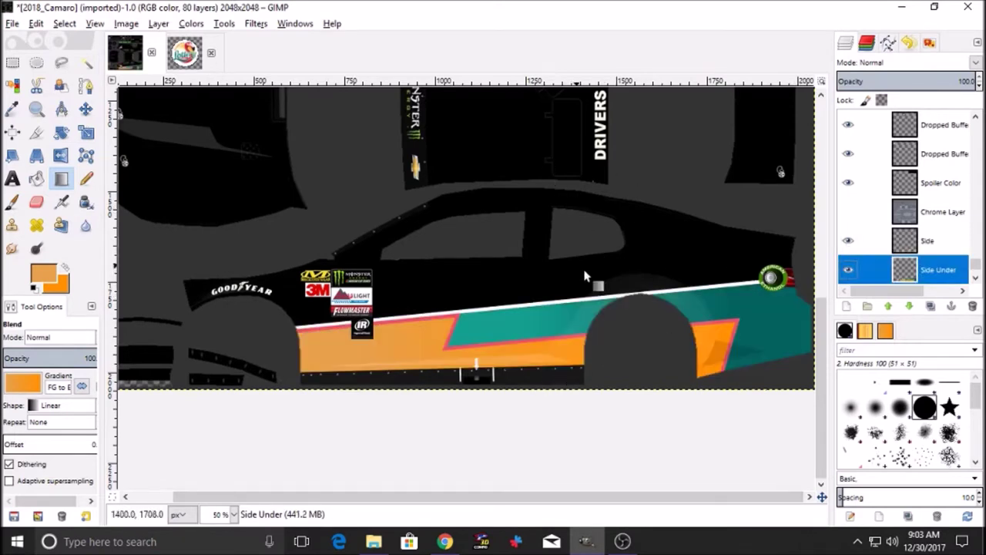
click(94, 24)
mouse_move(124, 71)
click(320, 215)
click(95, 24)
click(321, 231)
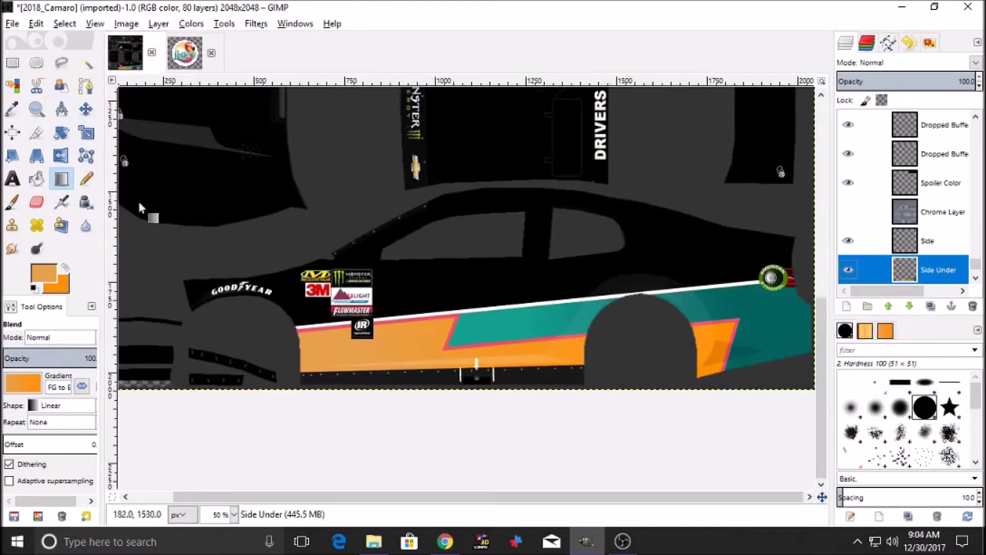
- Activate the Side layer and set the foreground color to pink with a white background color
click(928, 241)
click(35, 289)
click(43, 273)
click(200, 346)
click(191, 382)
- Start a path on the Side layer from the taillight forward along the upper edge of the white stripe
click(95, 24)
mouse_move(123, 71)
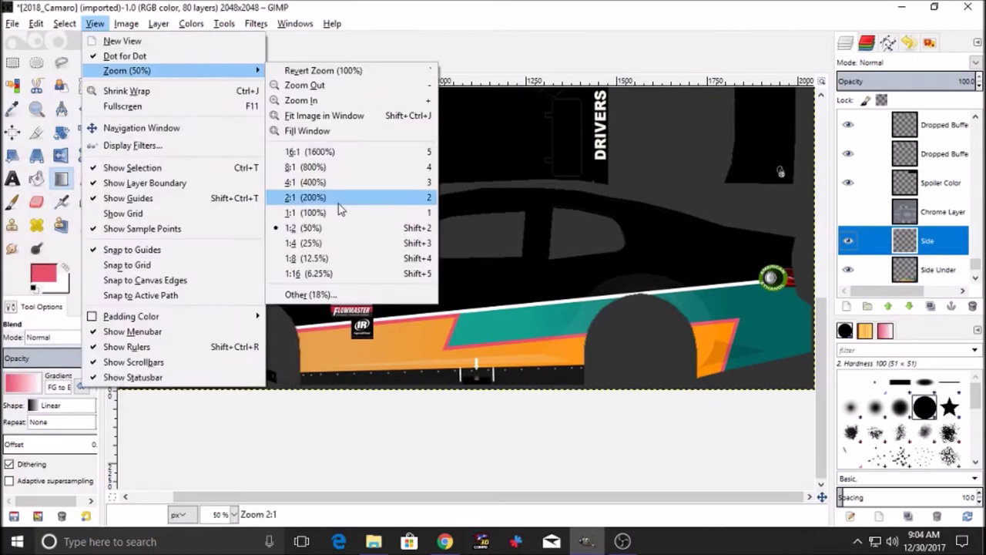
click(320, 215)
click(86, 88)
drag(390, 497, 563, 539)
click(777, 260)
click(418, 293)
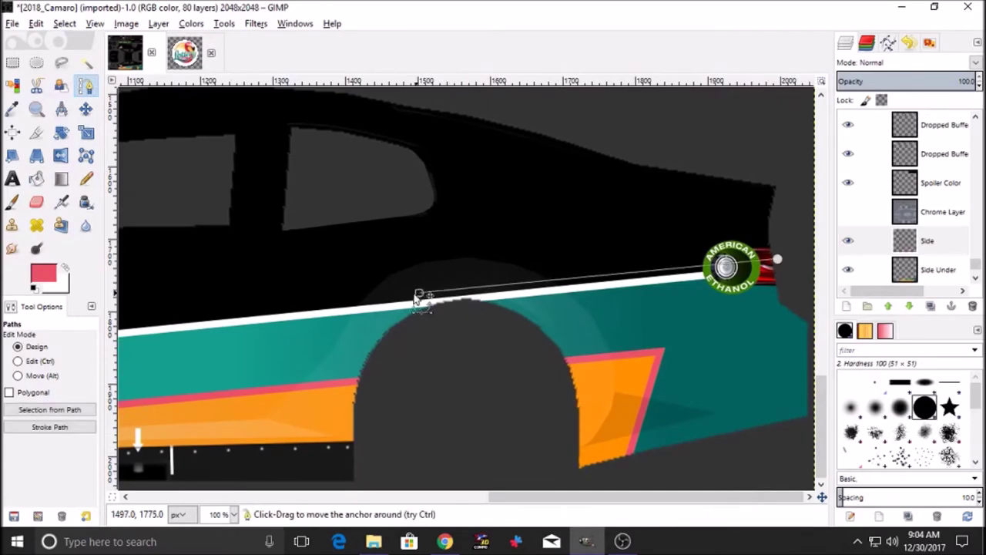
drag(293, 309, 384, 321)
- Try stroking the path above the white stripe in pink, and undo the stroke
drag(403, 526, 531, 530)
click(776, 260)
click(80, 428)
click(248, 512)
key(ctrl+z)
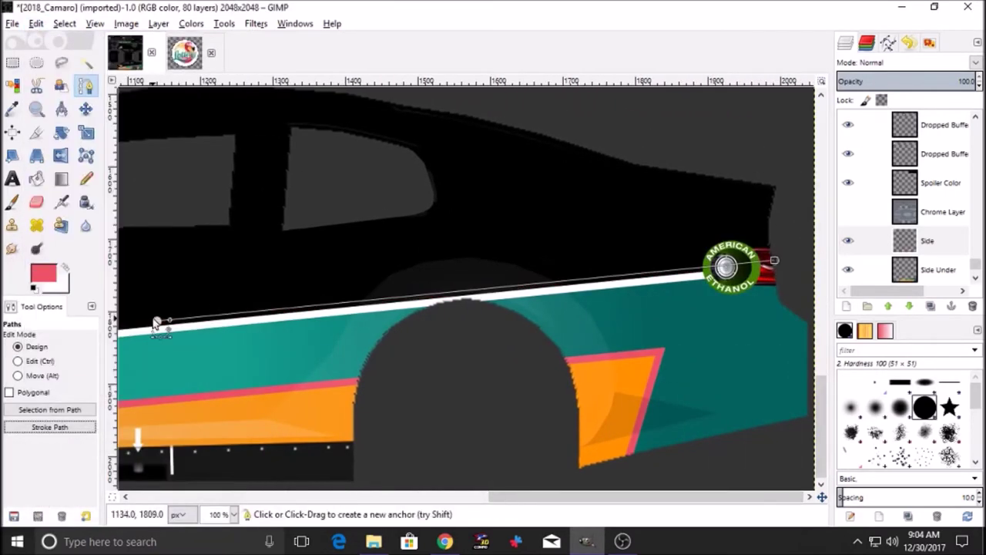
- Align the path's front anchor with the white stripe's upper edge and extend the path diagonally up the door into the side window
drag(156, 323, 155, 324)
click(49, 427)
click(36, 24)
click(40, 41)
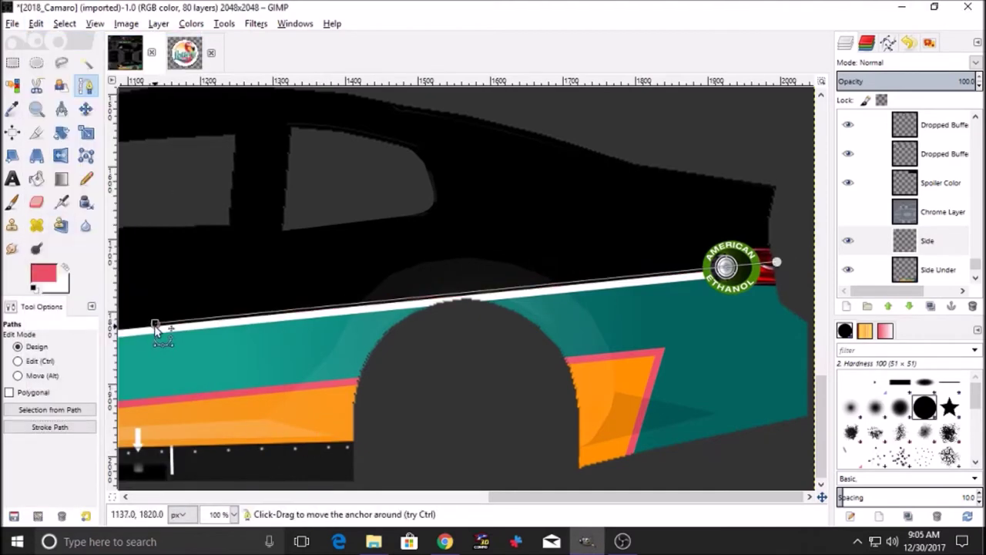
drag(627, 498, 474, 498)
click(539, 195)
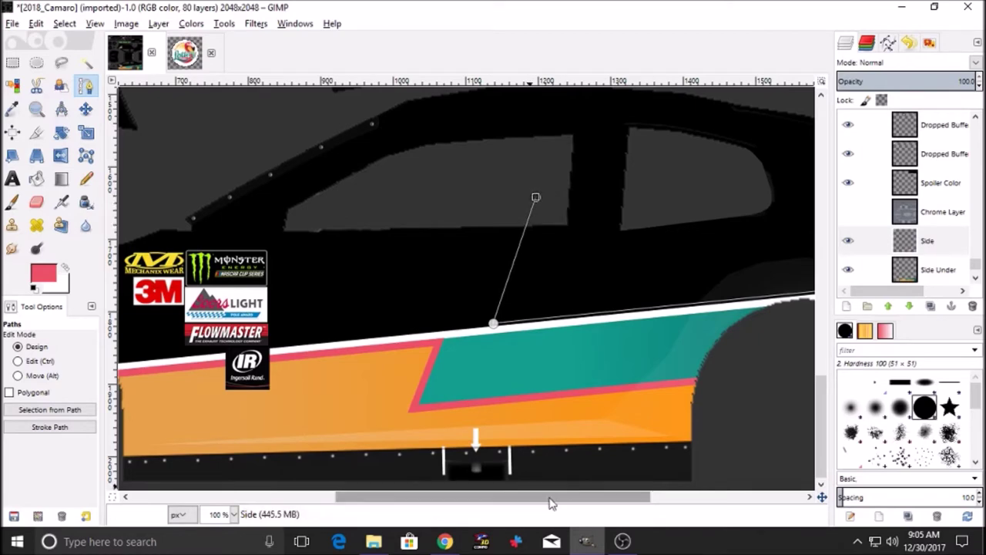
drag(548, 501, 640, 502)
click(648, 170)
drag(607, 170, 428, 199)
click(35, 24)
click(40, 41)
click(36, 24)
click(41, 41)
scroll(361, 370, up, 5)
scroll(361, 370, down, 5)
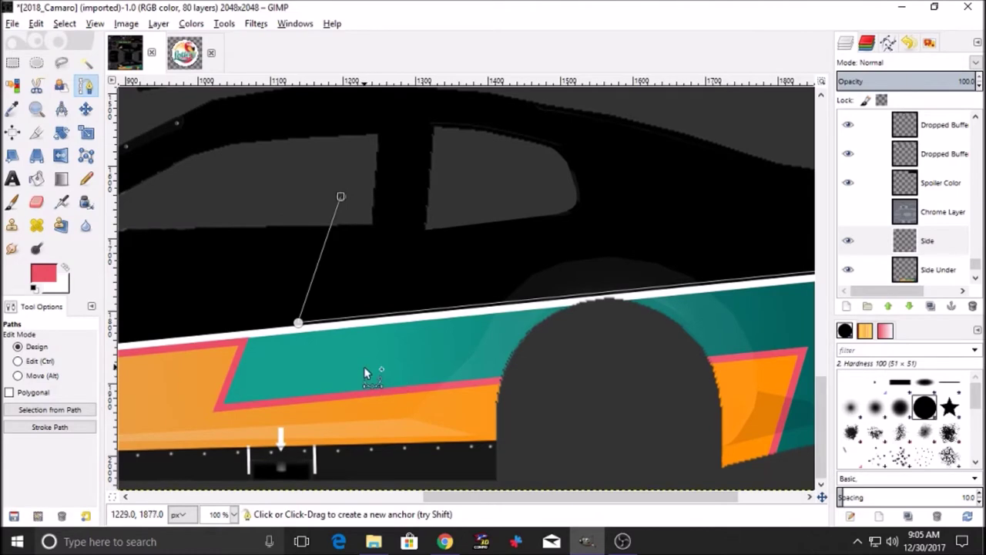
- Extend the path forward across the side window past the windshield pillar and stroke it in pink on the Side layer
drag(476, 499, 390, 499)
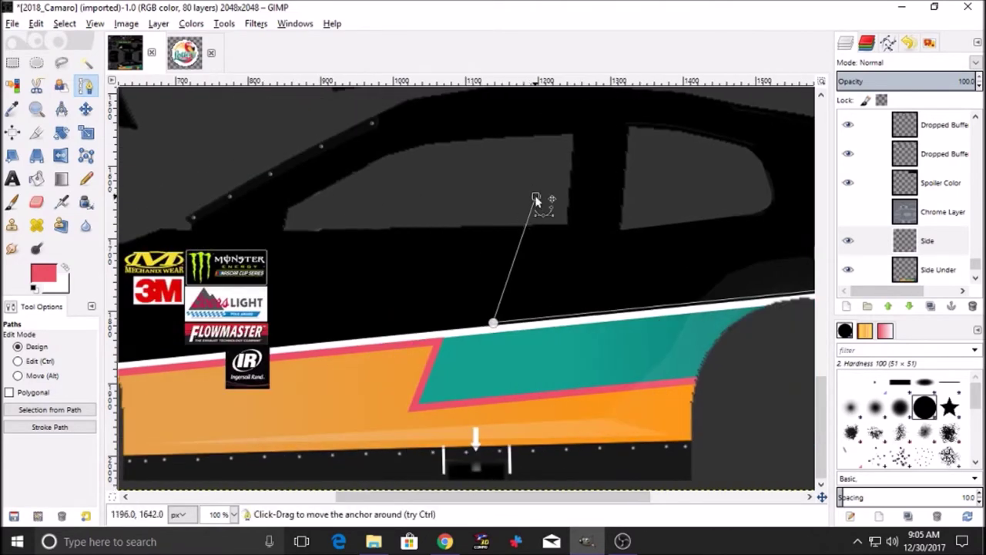
click(139, 199)
click(908, 240)
click(50, 427)
click(183, 507)
click(86, 110)
- Activate the Side Under layer and outline a free selection around the roof, rear deck and upper side behind the pink line
mouse_move(426, 497)
mouse_down()
mouse_move(560, 494)
mouse_move(467, 532)
mouse_move(492, 546)
mouse_move(397, 543)
mouse_up()
click(95, 24)
mouse_move(129, 70)
click(323, 230)
click(923, 269)
scroll(642, 272, up, 2)
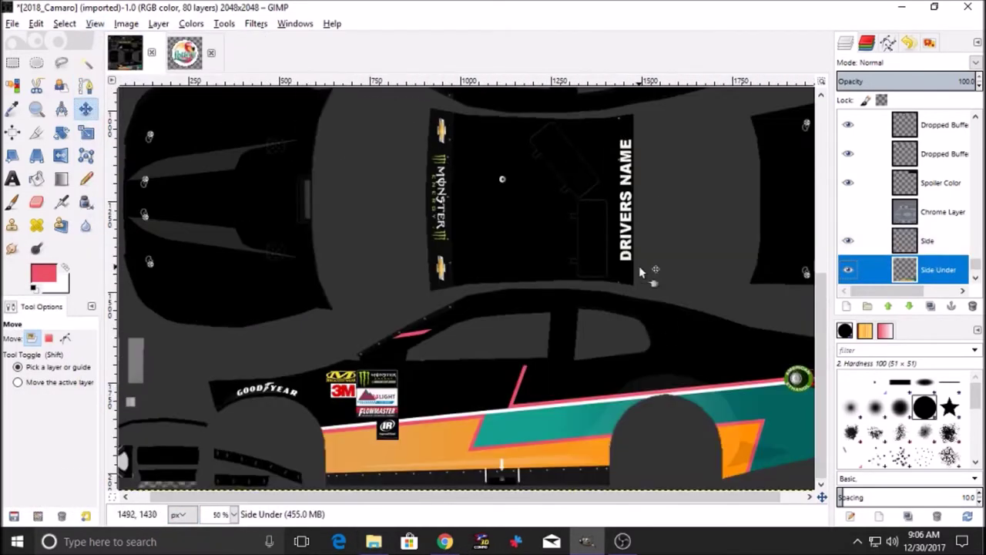
click(61, 62)
click(508, 406)
drag(507, 497, 535, 500)
click(802, 375)
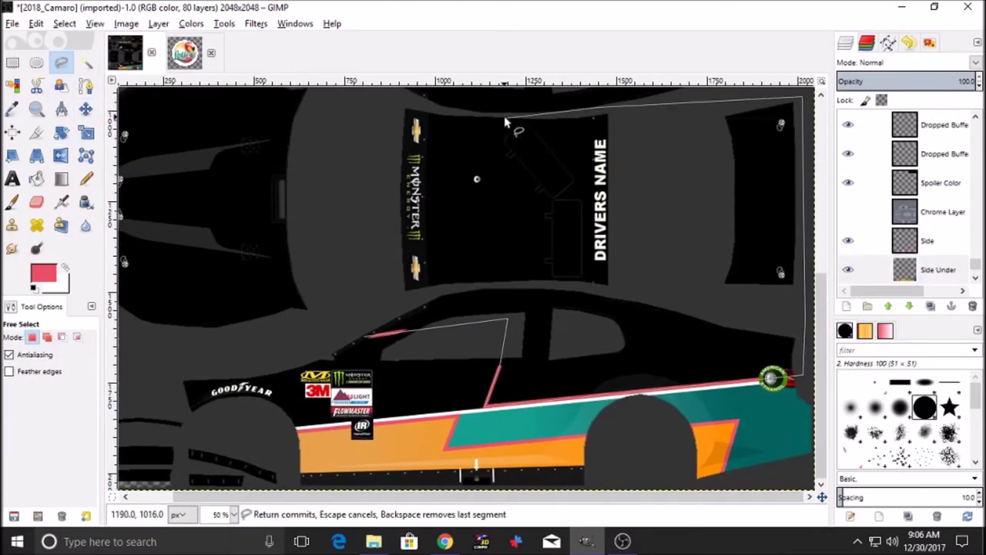
click(366, 336)
- Set the foreground to light orange and the background to bright orange, and blend a front-to-rear linear gradient across the selection
click(44, 273)
click(200, 328)
click(189, 383)
click(46, 276)
click(187, 384)
click(62, 288)
click(251, 327)
click(189, 383)
key(l)
drag(316, 419, 732, 376)
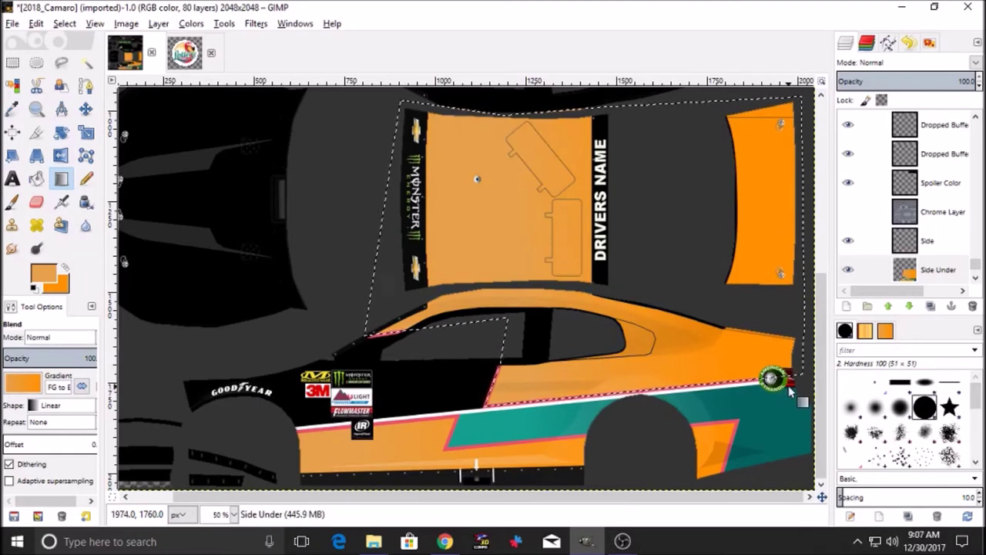
- Try a black-to-orange linear gradient across the selected upper body, and undo it
click(44, 276)
drag(42, 282, 18, 324)
click(206, 382)
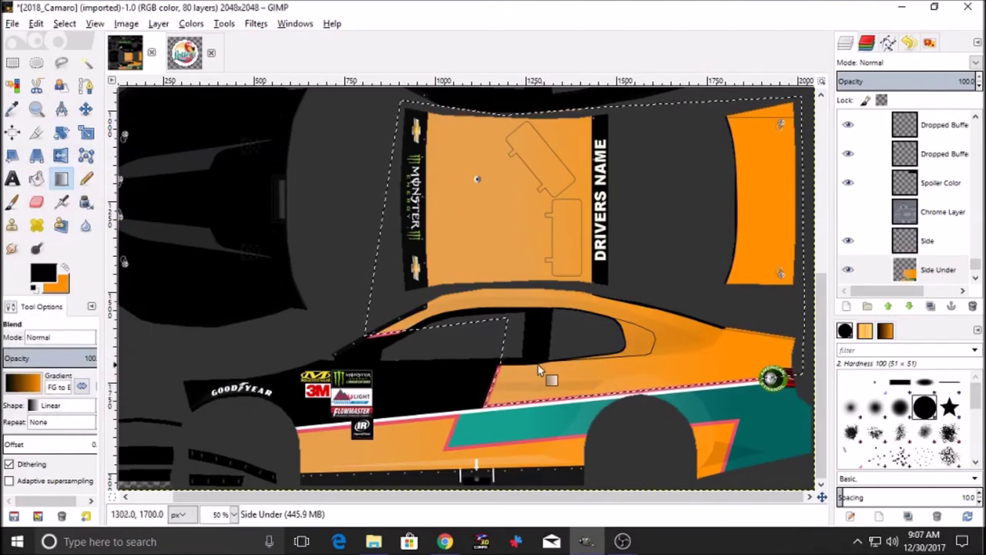
drag(504, 380, 801, 362)
click(35, 23)
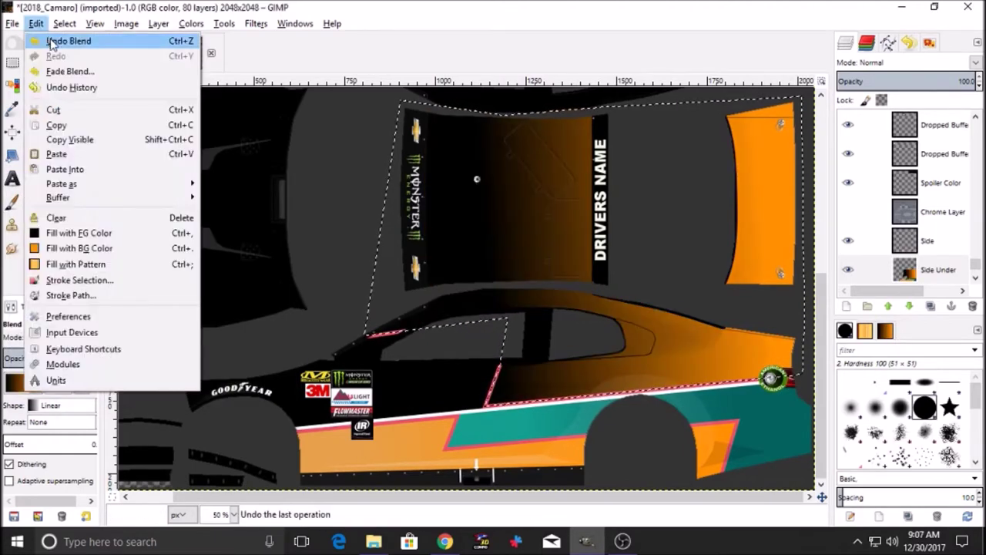
click(70, 37)
- Restore the upper body selection and try a front-to-rear gradient from bright orange to light orange
click(65, 23)
click(74, 55)
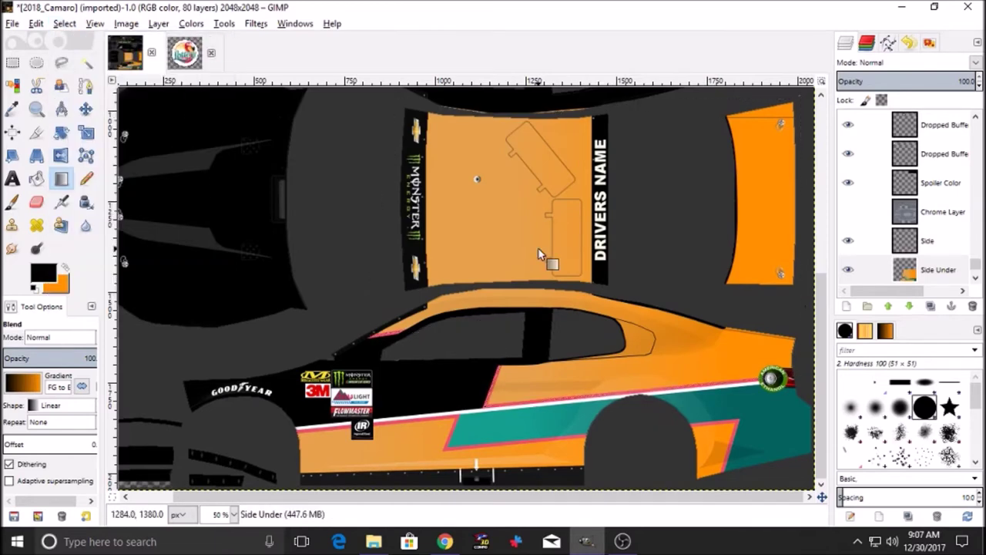
click(65, 23)
click(75, 120)
click(44, 274)
click(202, 326)
click(204, 388)
click(65, 267)
drag(503, 390, 758, 370)
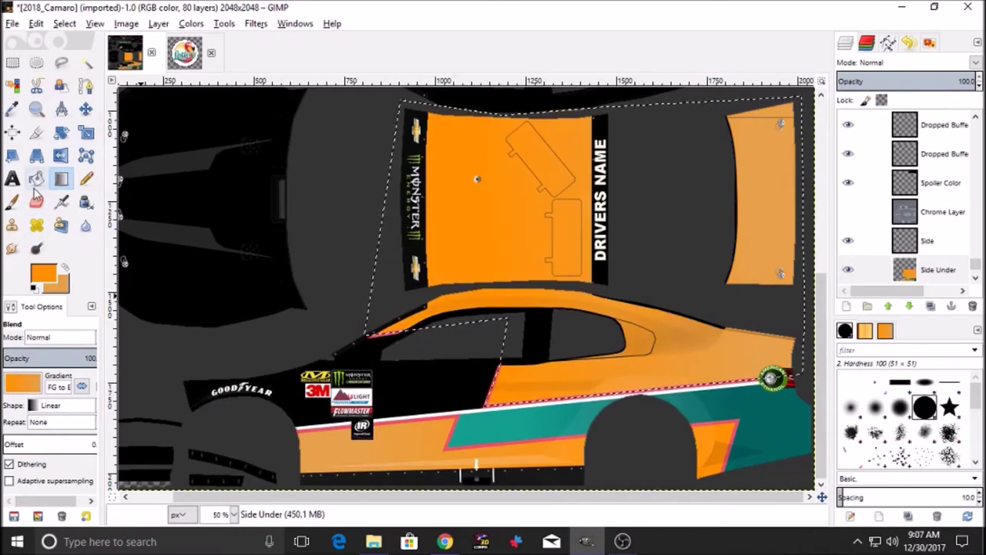
- Reapply the upper body gradient from light orange at the front to bright orange at the rear, and clear the selection
key(shift+b)
click(522, 209)
key(l)
drag(551, 396, 765, 376)
scroll(455, 231, up, 3)
scroll(469, 258, down, 3)
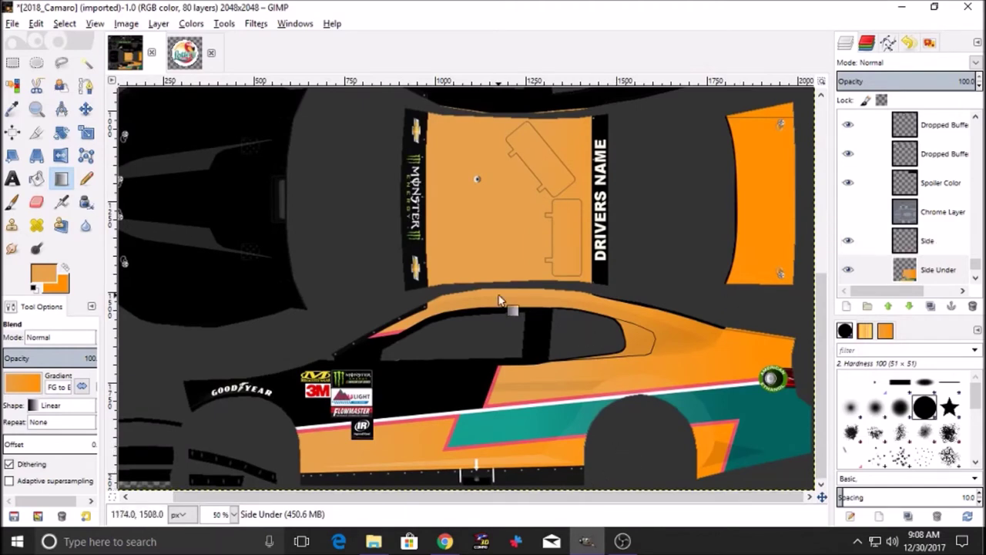
- Set the foreground to white and stroke a nearly horizontal path along the roof's lower edge on the Side layer
click(35, 287)
key(b)
click(383, 277)
click(663, 274)
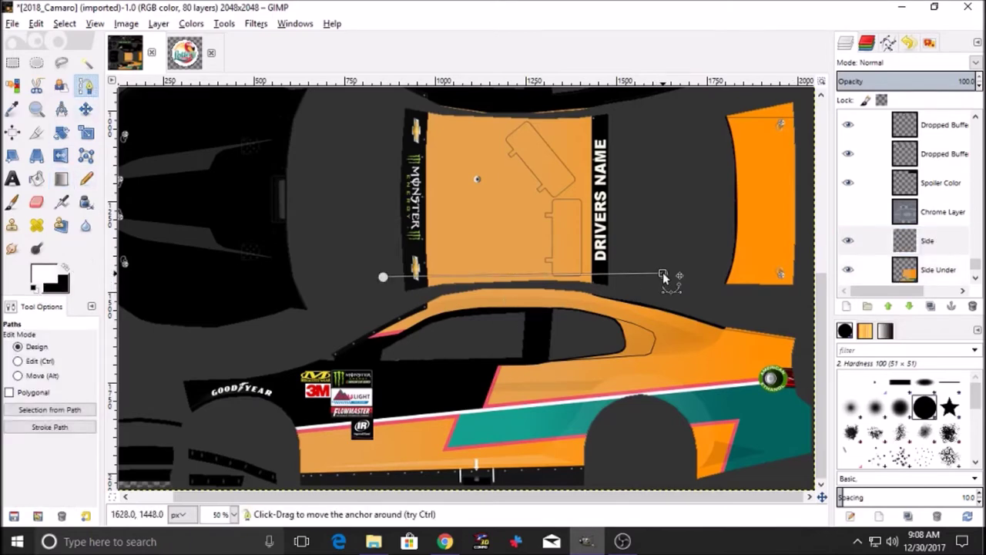
click(88, 429)
click(182, 514)
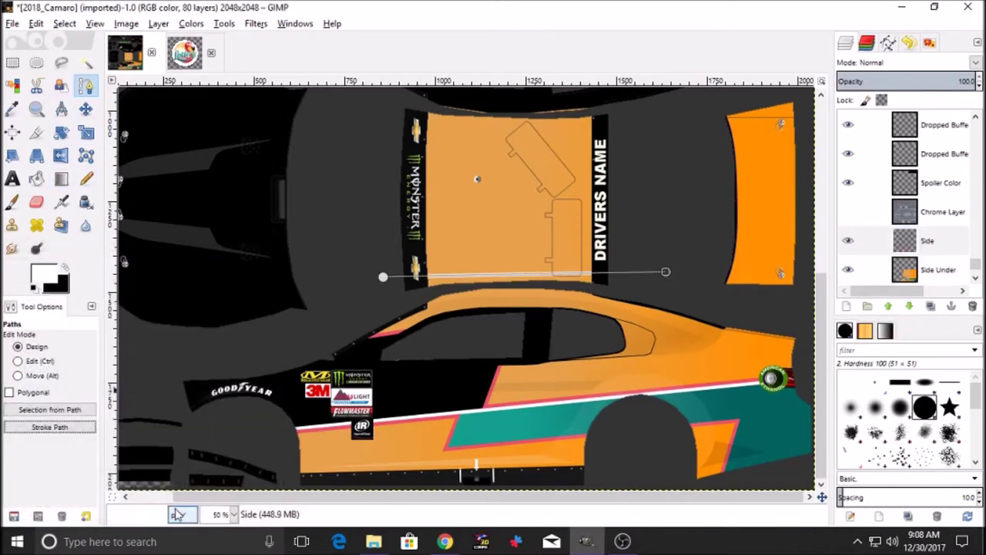
click(87, 109)
- Clear the orange above the white roof stripe from the Side Under layer using a rectangular selection
click(932, 270)
key(r)
drag(363, 94, 686, 271)
key(Delete)
click(322, 235)
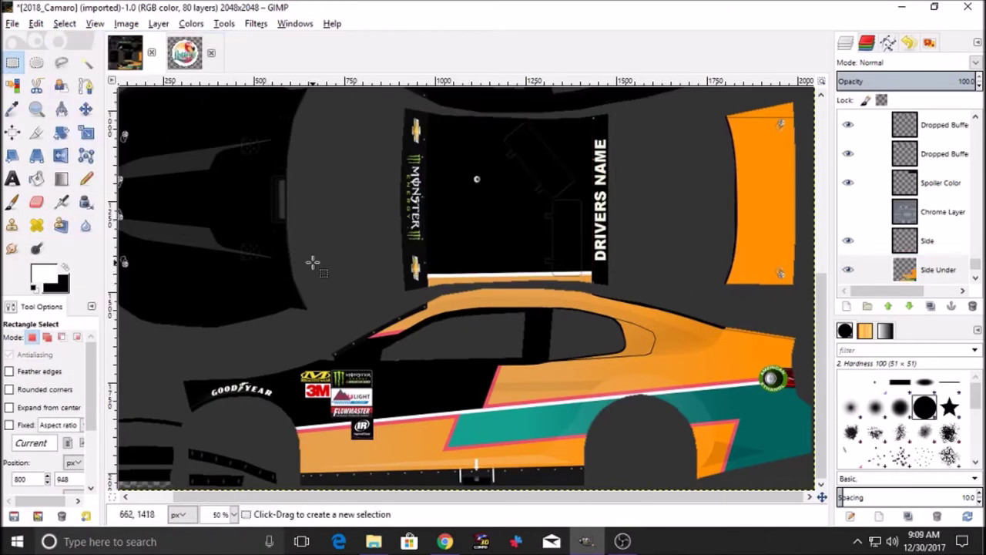
- Set the foreground to pink and start a path along the upper edge of the white roof stripe, undoing misplaced anchors
click(95, 23)
mouse_move(131, 70)
click(362, 202)
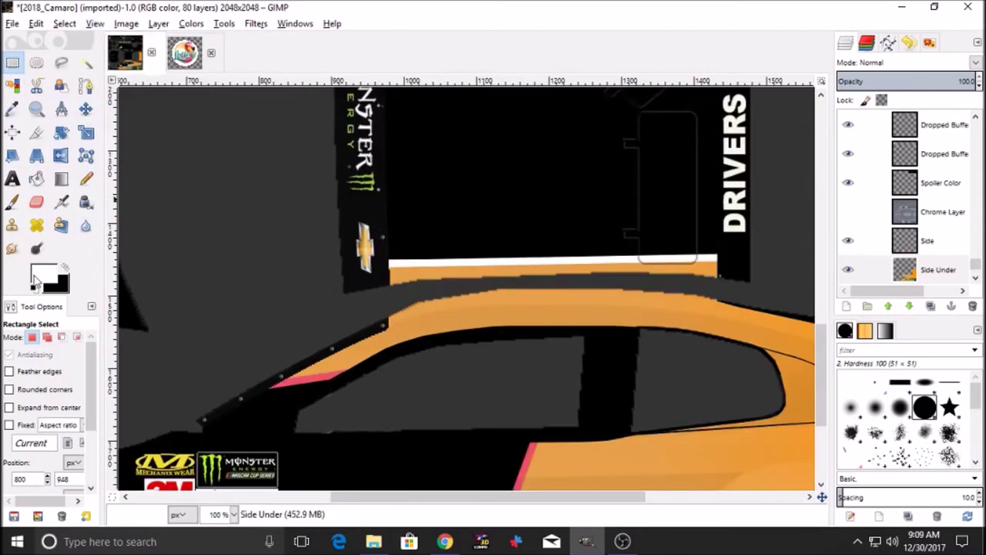
key(b)
click(35, 24)
click(56, 42)
click(539, 251)
click(35, 24)
click(55, 41)
click(544, 255)
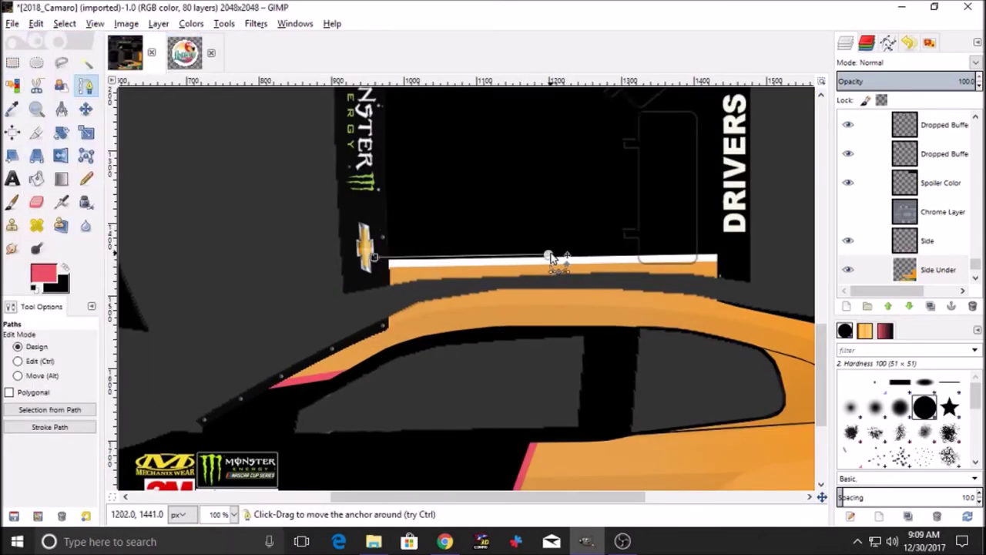
- Extend the path diagonally up the roof and back across the DRIVERS NAME lettering, and stroke it in pink
scroll(586, 143, up, 3)
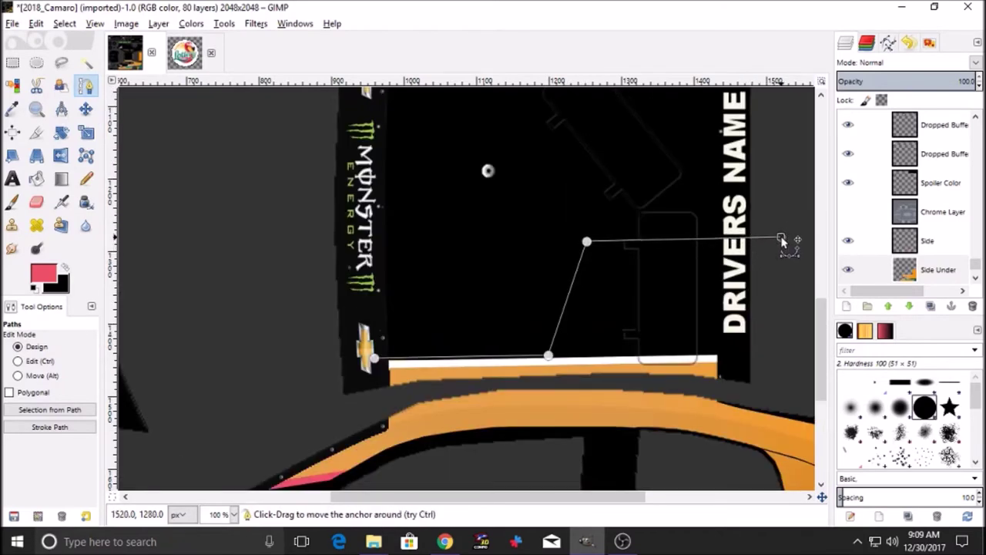
click(64, 428)
click(178, 510)
click(65, 24)
click(65, 24)
click(86, 109)
- Outline the roof area beneath the pink line with a free selection on the Side Under layer and choose teal for painting
click(949, 267)
click(62, 63)
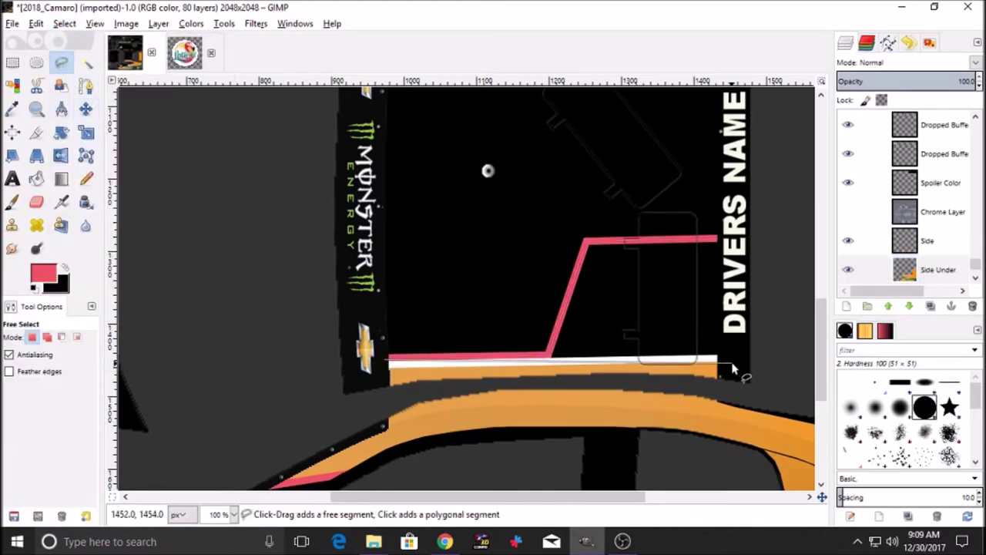
click(41, 272)
click(181, 345)
click(190, 383)
click(65, 267)
click(42, 273)
click(200, 345)
click(199, 383)
- Try painting the roof area behind the pink diagonal with the Paintbrush, and undo the recent changes
click(95, 24)
click(289, 231)
click(65, 267)
click(11, 202)
drag(532, 271, 584, 279)
click(939, 270)
click(37, 24)
click(50, 42)
click(35, 23)
click(45, 40)
- Activate the Side layer and set the foreground color to pink with a teal background color
click(929, 241)
click(95, 24)
mouse_move(114, 73)
click(289, 215)
click(66, 268)
click(42, 273)
click(219, 327)
click(214, 385)
- Draw a path along the white roof stripe, diagonally up and back across the driver name lettering, and stroke it in pink
click(86, 87)
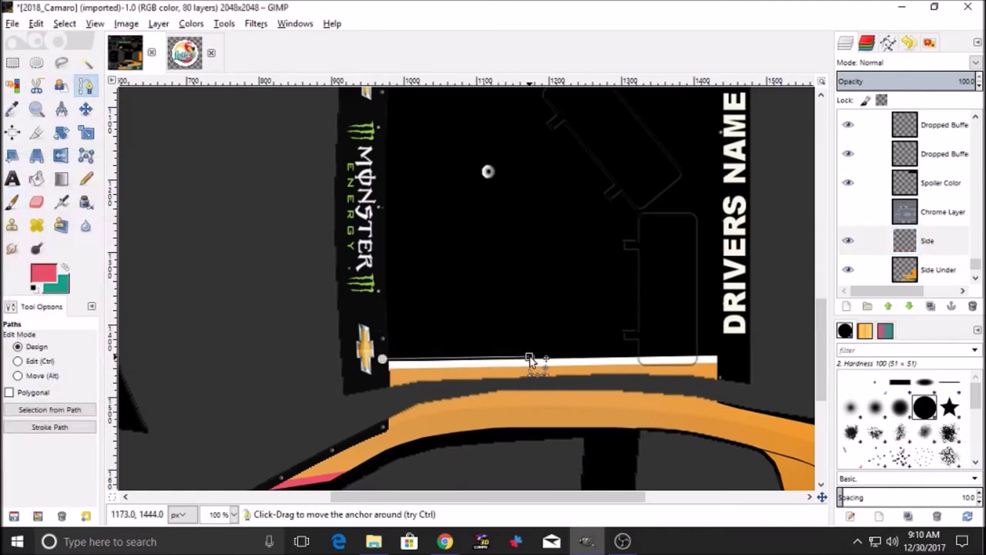
click(581, 270)
scroll(581, 285, down, 4)
scroll(581, 285, up, 2)
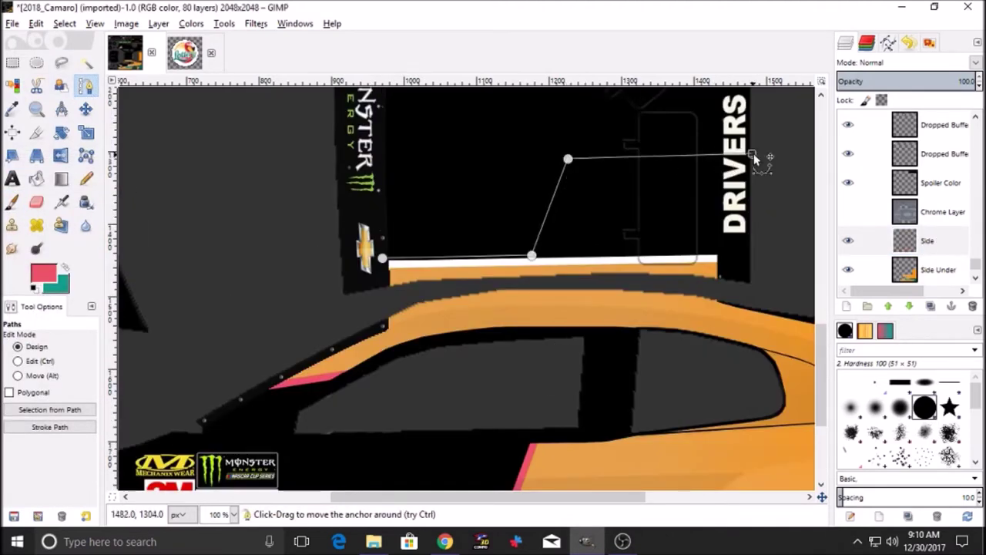
click(50, 427)
click(174, 506)
click(86, 109)
- Set the foreground to teal and brush along the rear edge of the pink roof diagonal on the Side Under layer
click(939, 270)
click(42, 273)
click(212, 392)
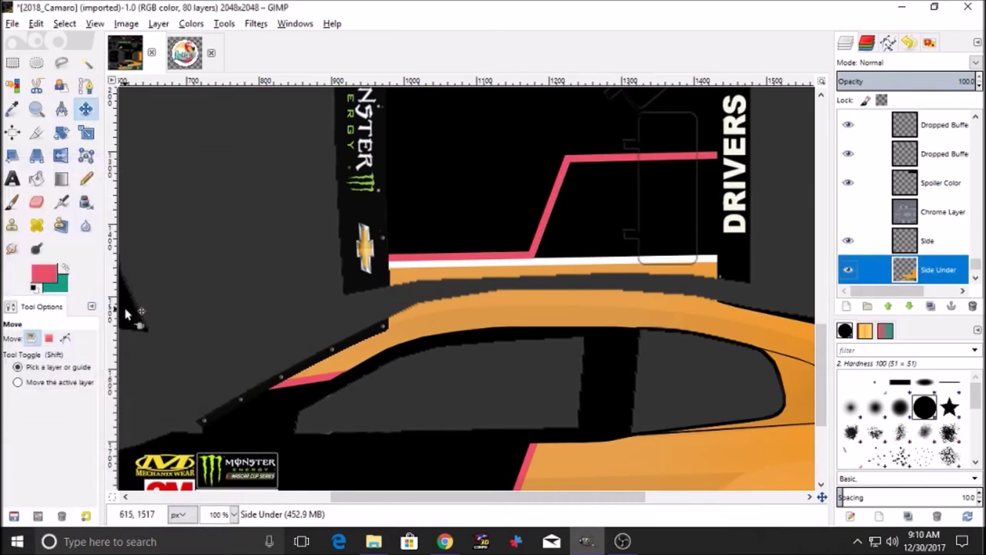
key(x)
key(p)
key(f)
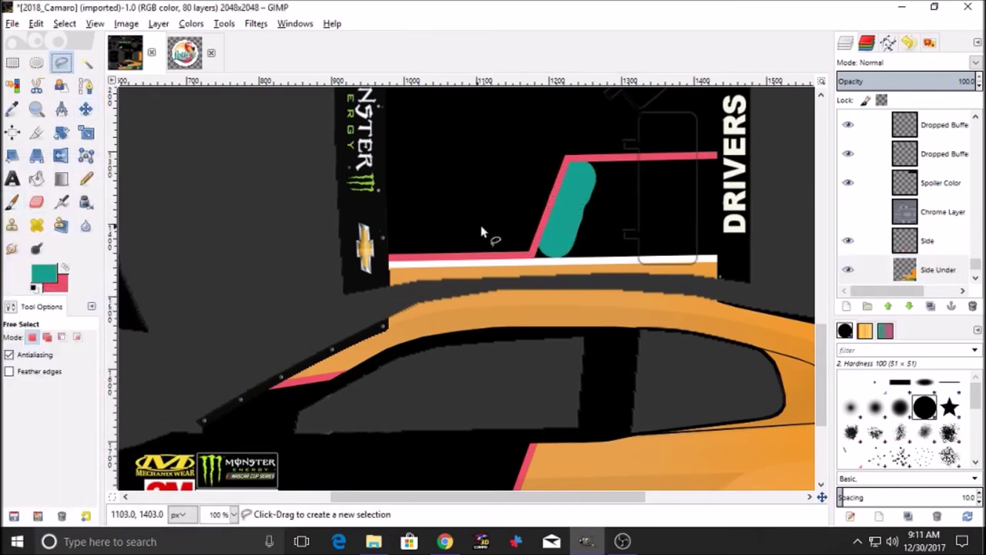
- Paint the remaining roof area between the pink line and white stripe solid teal, and clear the selection
click(12, 200)
mouse_move(587, 175)
mouse_down()
mouse_move(837, 284)
mouse_move(603, 192)
mouse_up()
click(95, 24)
mouse_move(67, 24)
click(84, 55)
click(94, 23)
mouse_move(141, 69)
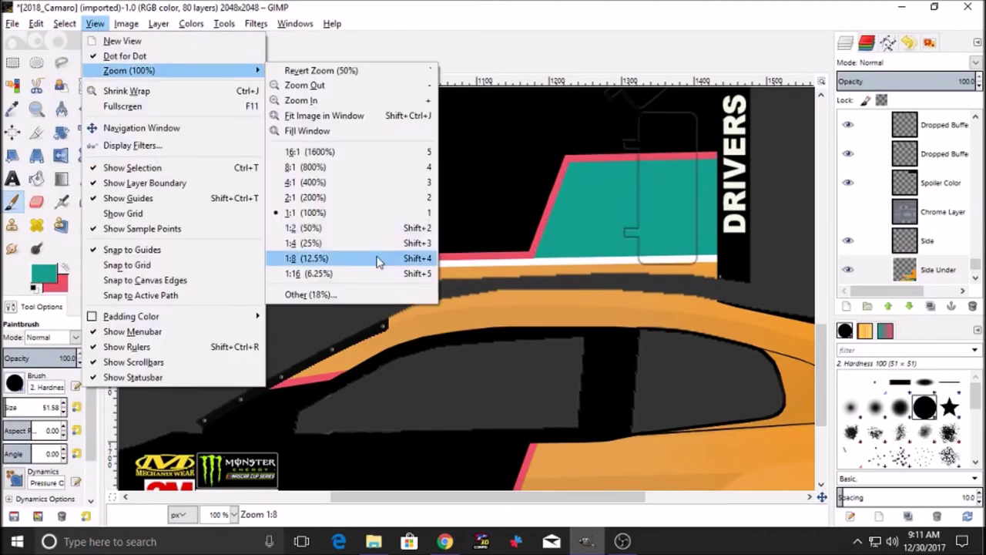
click(379, 259)
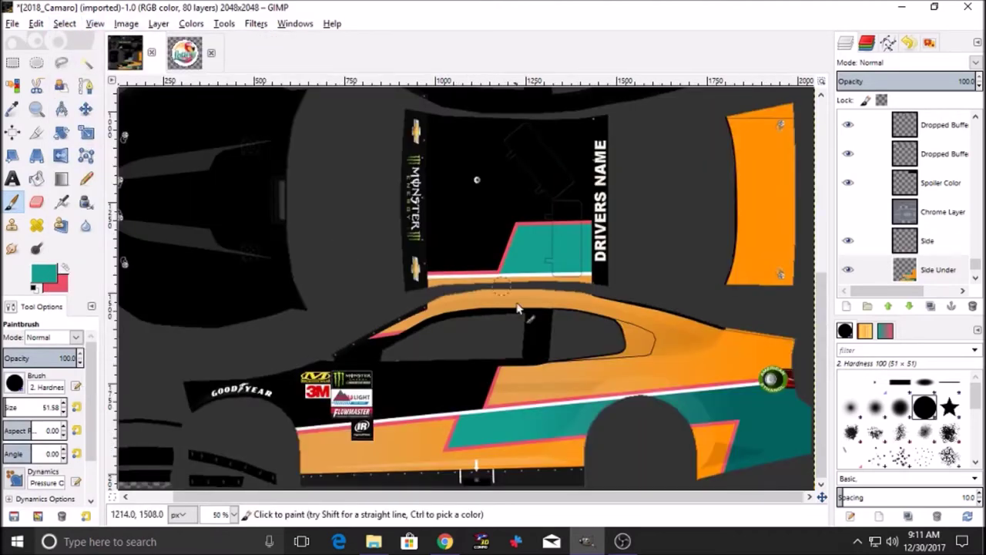
- Stroke straight white lines across the decklid near both of its side edges on the Side layer
click(937, 242)
click(40, 275)
drag(40, 275, 19, 206)
click(188, 383)
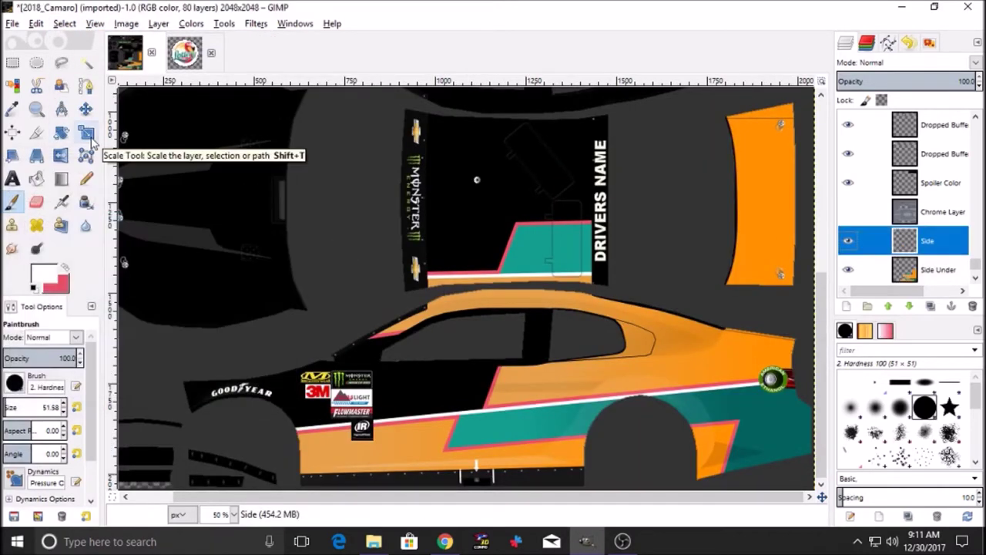
key(b)
click(719, 281)
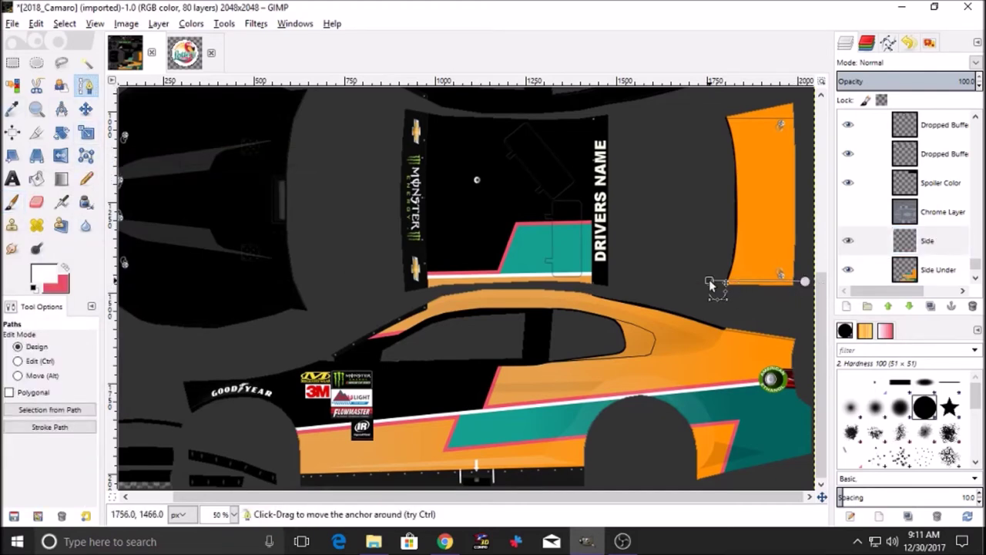
click(50, 427)
click(175, 506)
key(b)
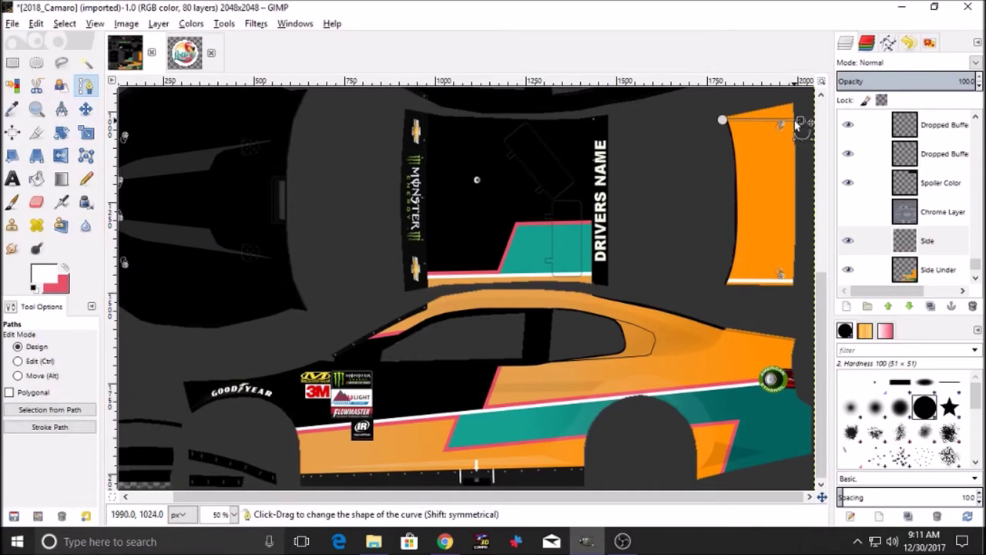
click(85, 109)
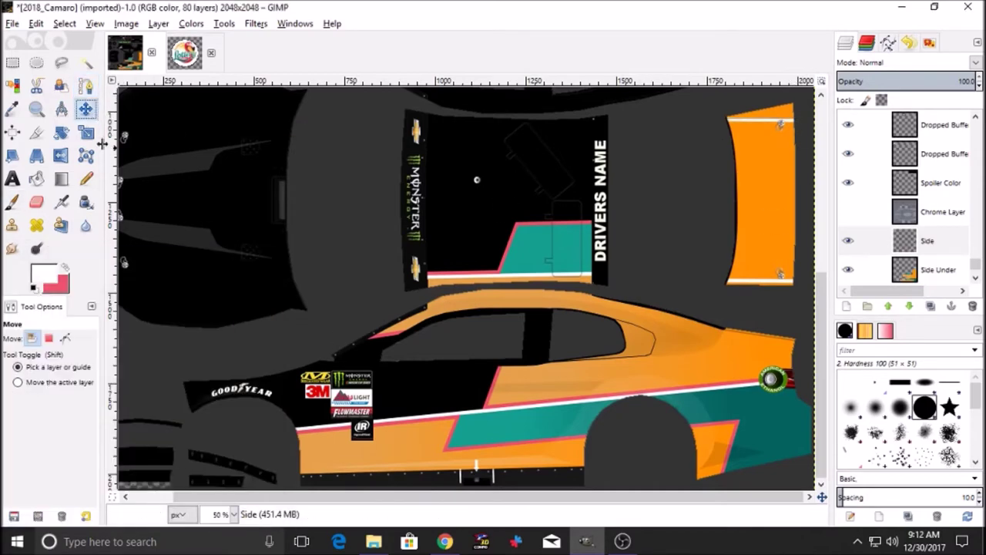
key(b)
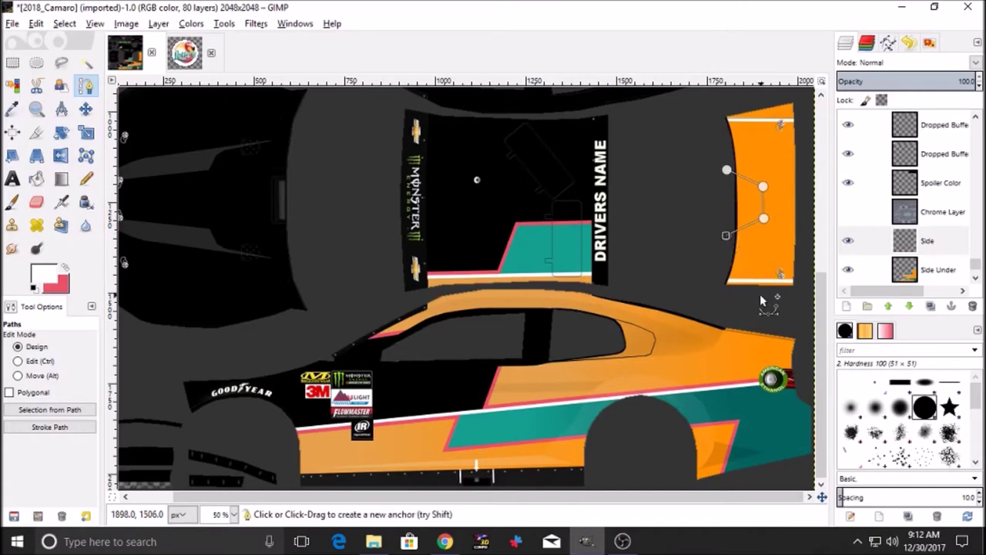
click(86, 109)
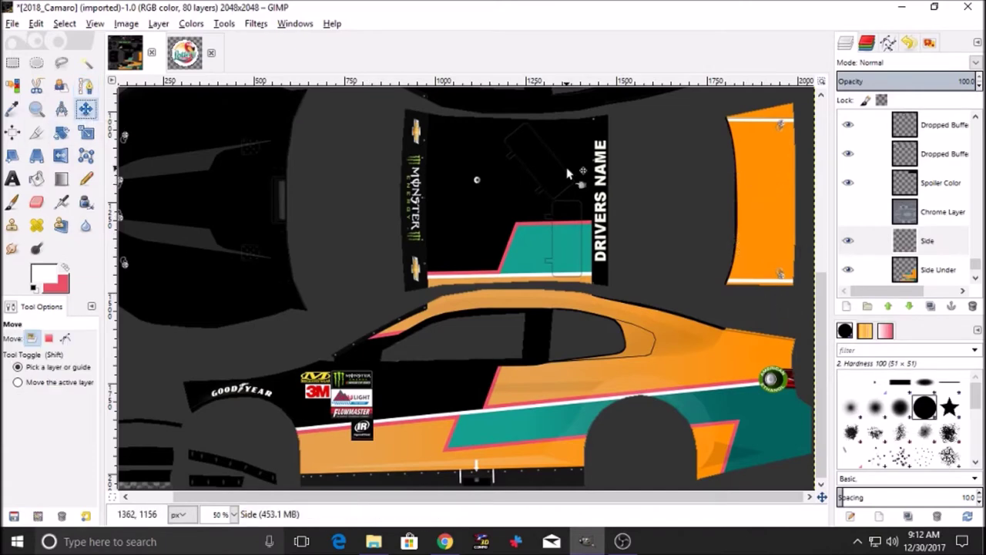
- Stroke a pink line along the inner edge of the decklid's lower white stripe
click(85, 85)
click(94, 24)
mouse_move(132, 72)
click(316, 205)
drag(527, 497, 690, 497)
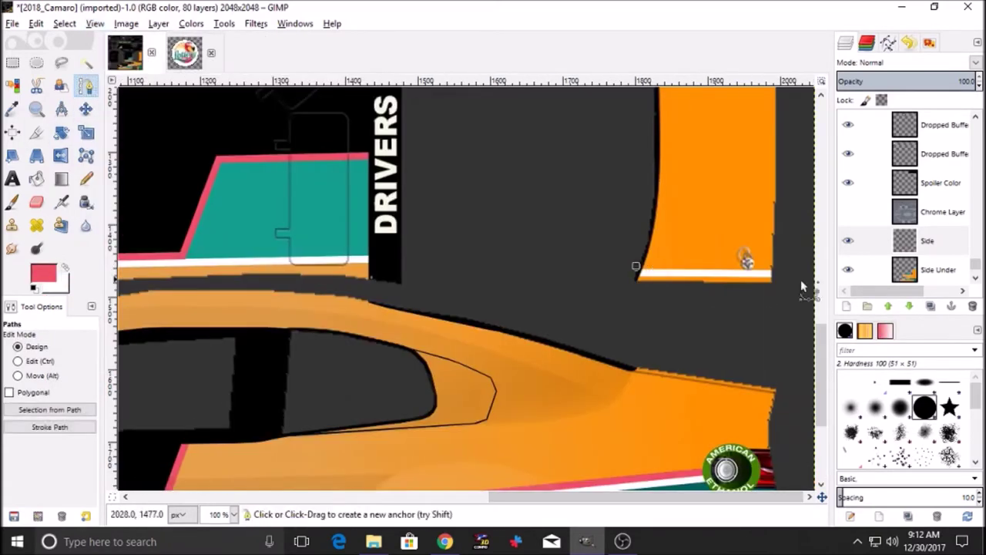
click(15, 432)
click(185, 511)
click(85, 109)
- Stroke a matching pink line along the inner edge of the decklid's upper white stripe
click(86, 86)
scroll(673, 377, up, 10)
scroll(673, 377, down, 4)
click(635, 259)
click(791, 261)
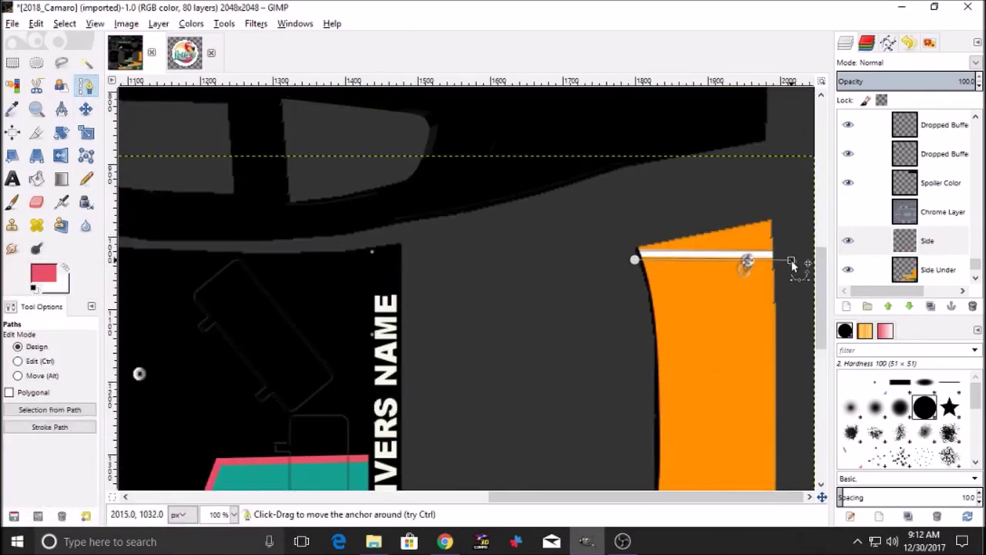
click(49, 427)
click(171, 507)
click(86, 108)
- Erase the orange between the two decklid stripes on the Side Under layer
click(37, 202)
click(937, 270)
mouse_move(630, 279)
mouse_down()
mouse_move(709, 285)
mouse_move(771, 447)
mouse_move(675, 461)
mouse_up()
scroll(672, 455, down, 4)
drag(664, 278, 663, 335)
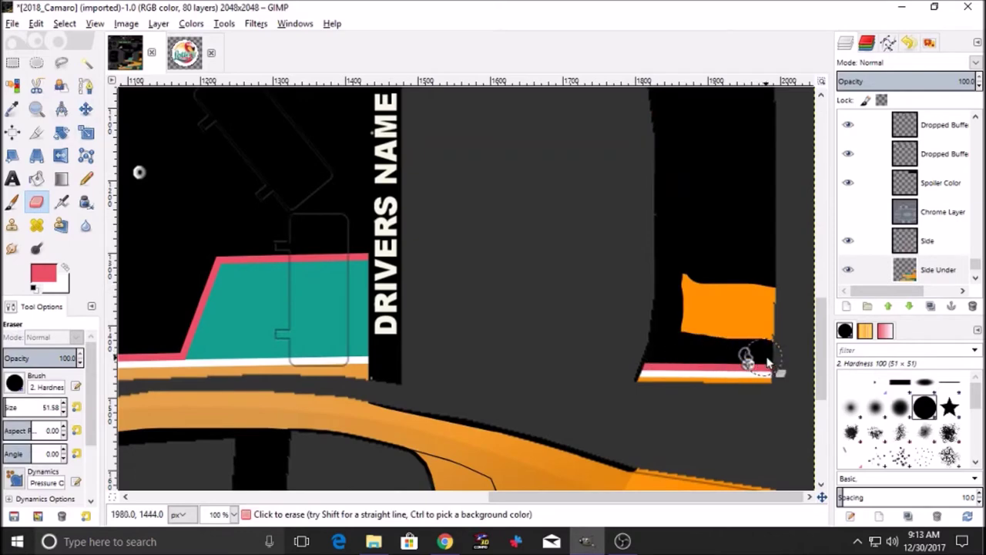
drag(766, 361, 697, 293)
- Merge the Side layer down into the Side Under layer
click(95, 24)
mouse_move(121, 69)
click(417, 236)
right_click(937, 241)
click(871, 107)
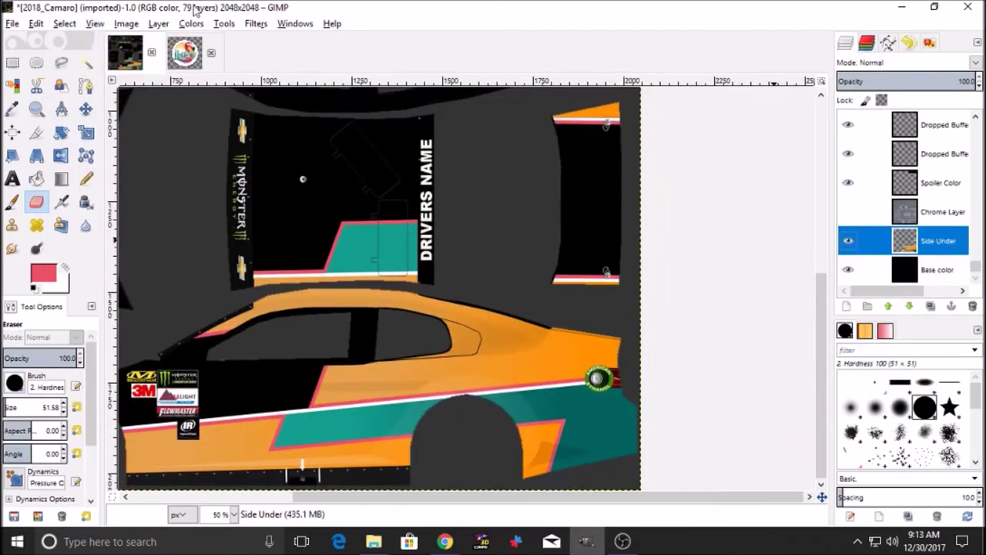
- Duplicate the Side Under layer and flip the copy vertically
click(95, 24)
click(316, 242)
click(95, 24)
click(316, 228)
click(930, 306)
click(158, 24)
mouse_move(214, 195)
click(369, 210)
- Move the flipped copy up to line up with the opposite side and roof half of the car
click(88, 110)
drag(500, 135, 498, 296)
drag(481, 498, 505, 497)
drag(727, 296, 726, 297)
scroll(726, 296, down, 7)
drag(528, 181, 529, 185)
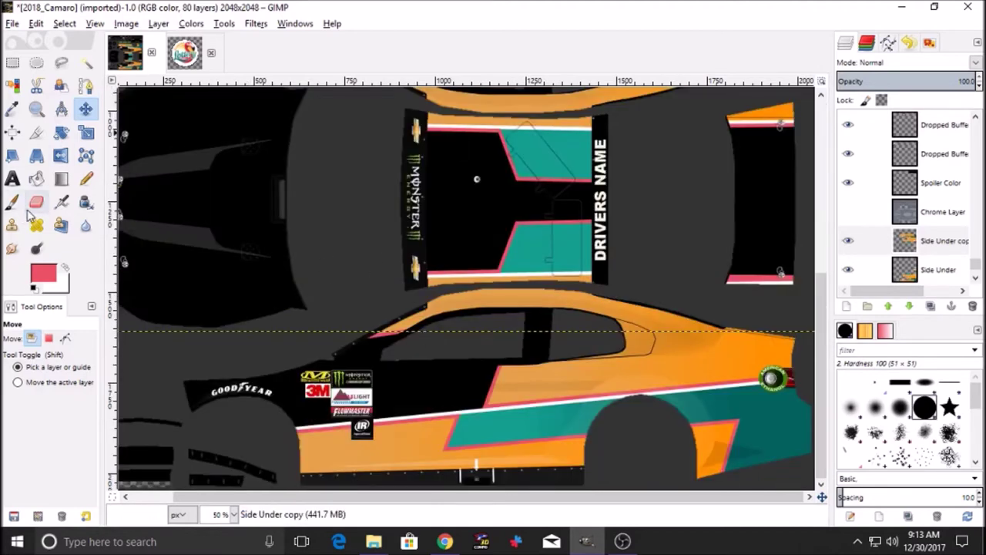
- Erase the flipped copy's overlapping stripe along the decklid's lower edge
click(36, 202)
scroll(759, 279, up, 3)
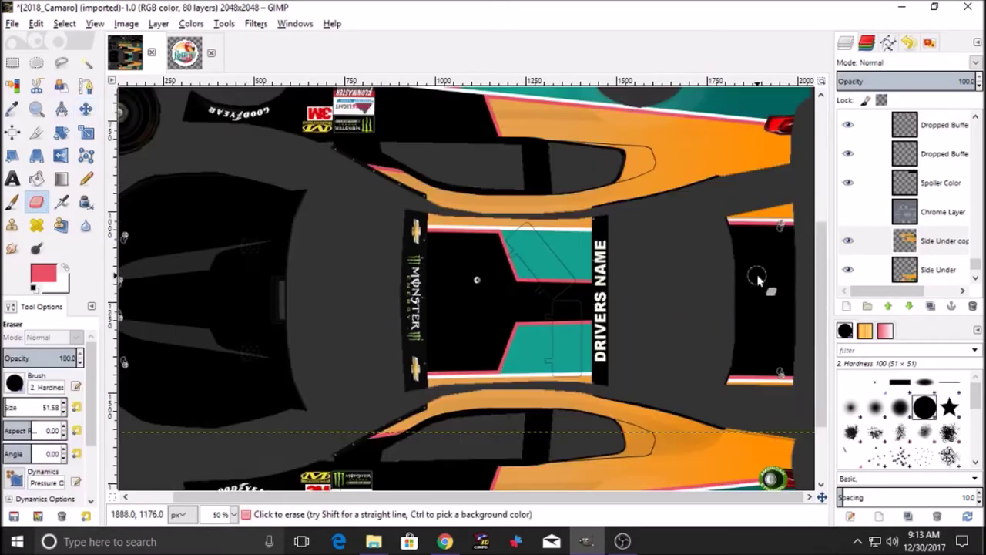
key(m)
- Hide the Mask layer and export the template as Whitt2018.tga to the exports_imports folder
click(36, 23)
click(69, 39)
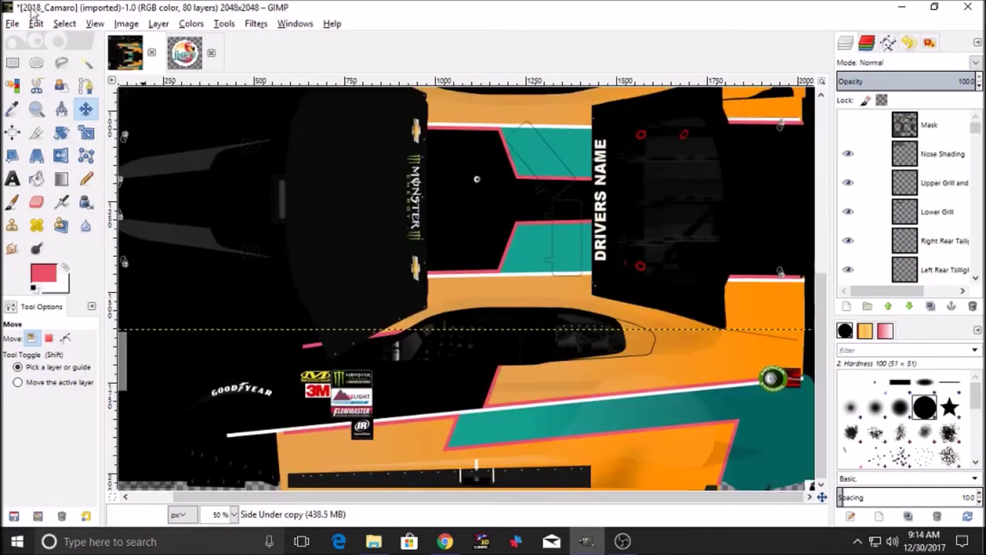
key(ctrl+shift+e)
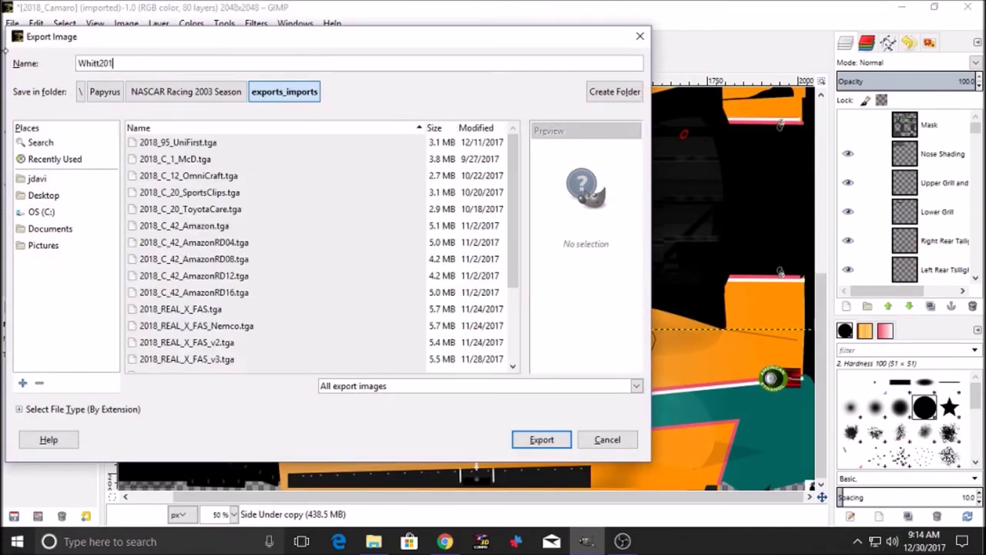
text(8.tga)
key(Return)
key(Return)
- Launch 3ds Max 2015 from the desktop and switch back to GIMP
click(904, 7)
double_click(81, 314)
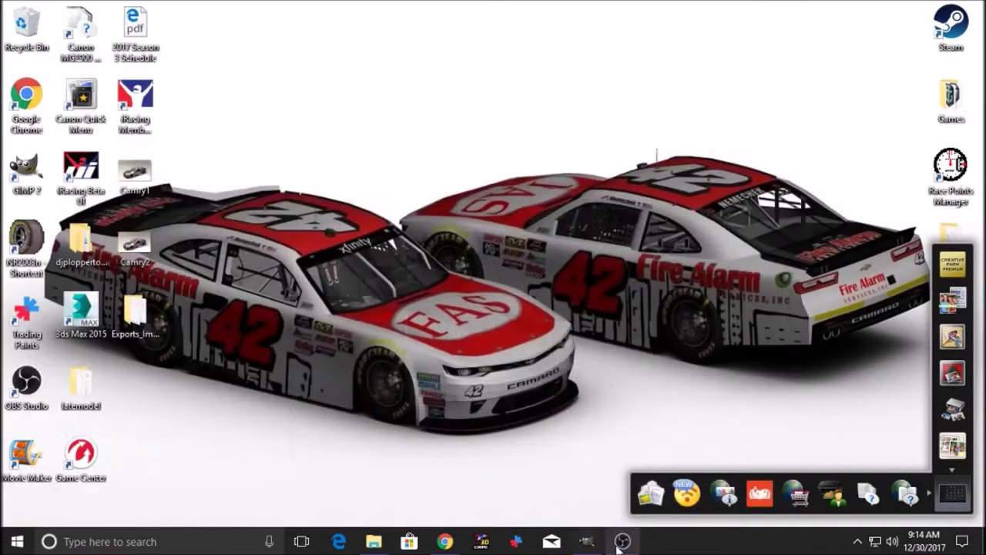
click(587, 542)
- Copy the Florida Lottery logo onto the hood as a new layer, scaled down and rotated a quarter turn
drag(630, 498, 493, 532)
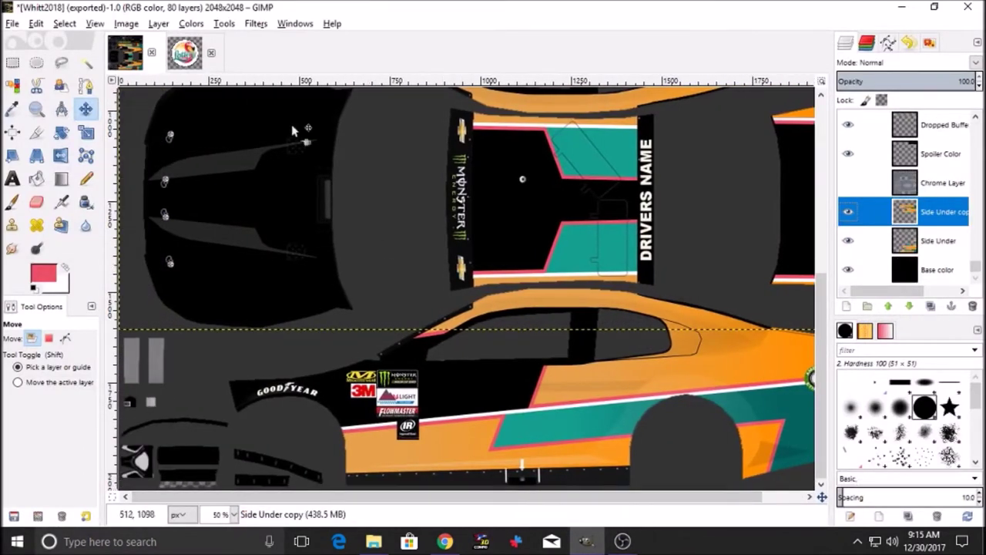
click(184, 52)
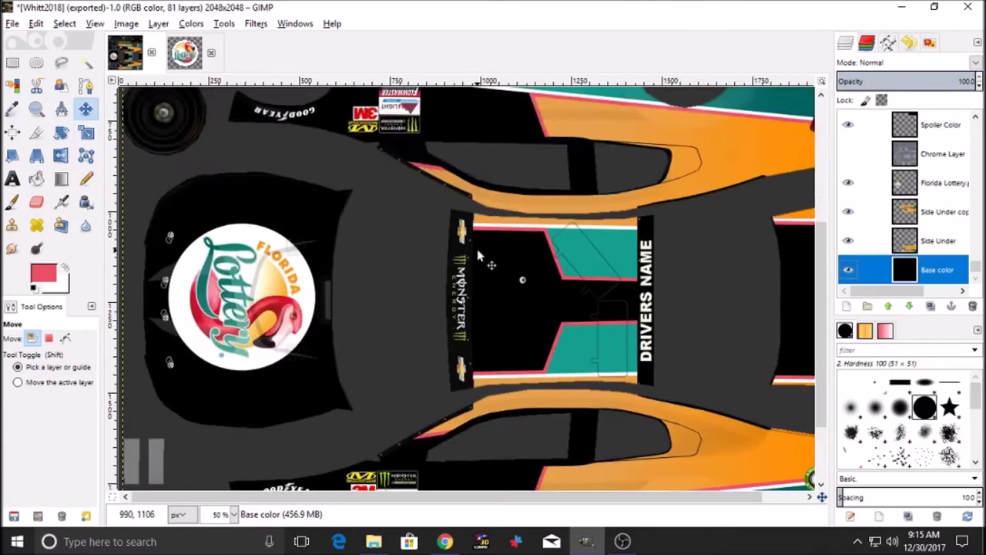
scroll(478, 257, down, 3)
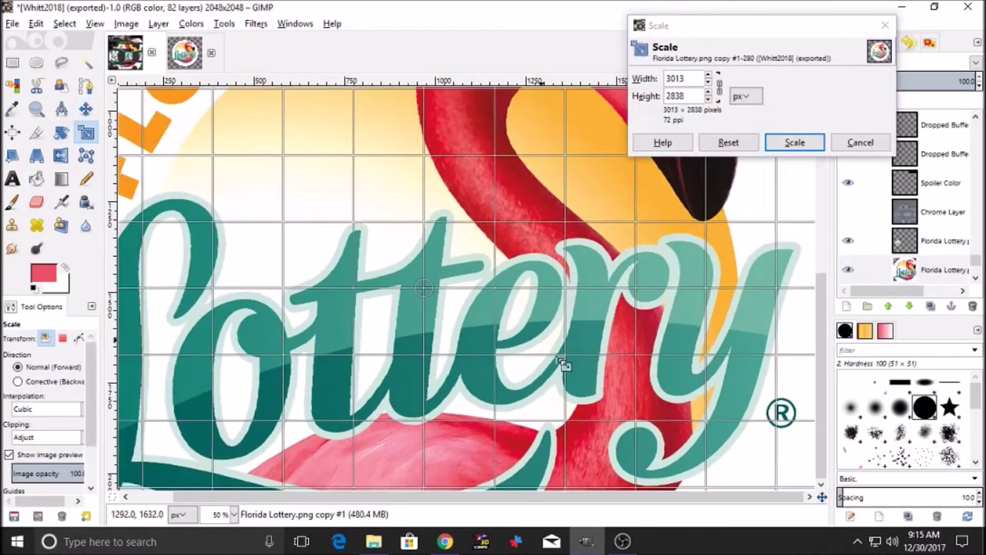
- Scale another copy of the Florida Lottery logo down to fit the rear quarter panel
drag(563, 363, 478, 271)
drag(433, 297, 740, 416)
click(804, 147)
key(m)
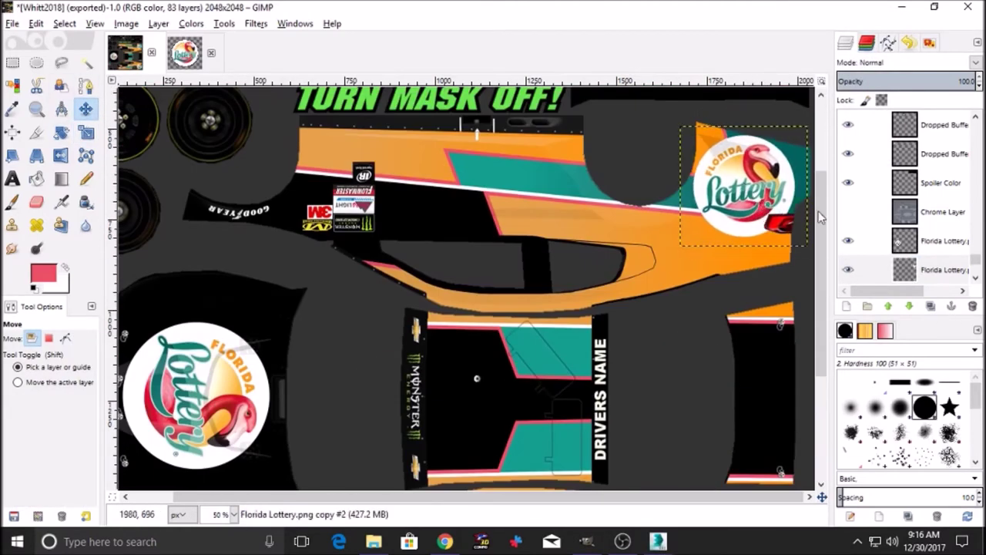
- Rotate the logo copy on the lower car side slightly to match the rear quarter panel
scroll(924, 270, down, 1)
click(924, 271)
drag(822, 231, 821, 333)
click(62, 133)
drag(786, 413, 757, 434)
click(252, 263)
click(86, 109)
- Rotate the logo copy on the upper car side about half a turn so it matches the inverted panel
drag(821, 378, 821, 204)
click(924, 241)
click(61, 132)
drag(699, 338, 878, 334)
click(235, 262)
- Fine-tune the upper side logo's rotation and reposition it on the rear quarter panel
click(793, 396)
drag(793, 396, 807, 384)
click(236, 261)
click(86, 109)
drag(768, 322, 764, 324)
scroll(925, 262, down, 2)
click(925, 269)
scroll(620, 330, down, 7)
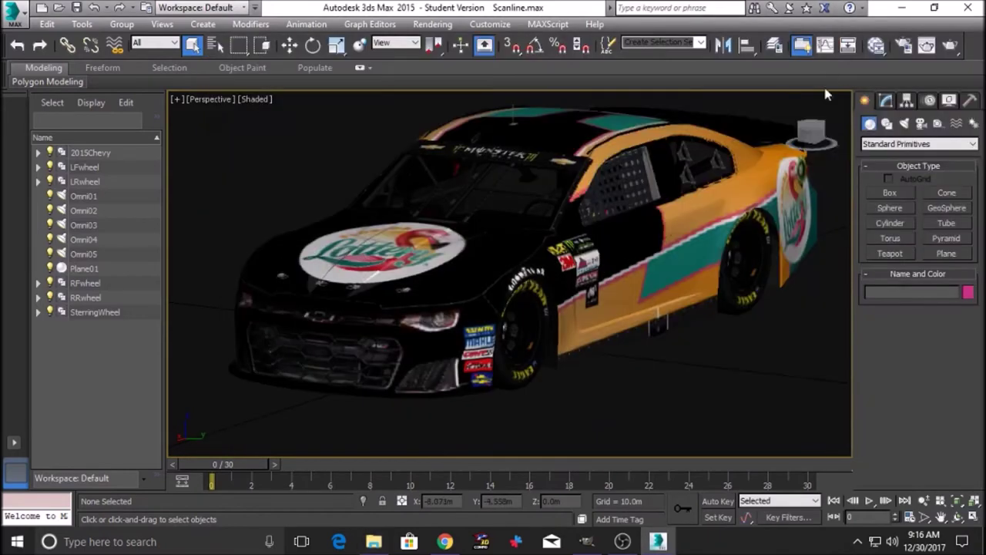
- Frame the textured car in 3ds Max's Perspective viewport, render it, and close the render window
scroll(500, 183, down, 5)
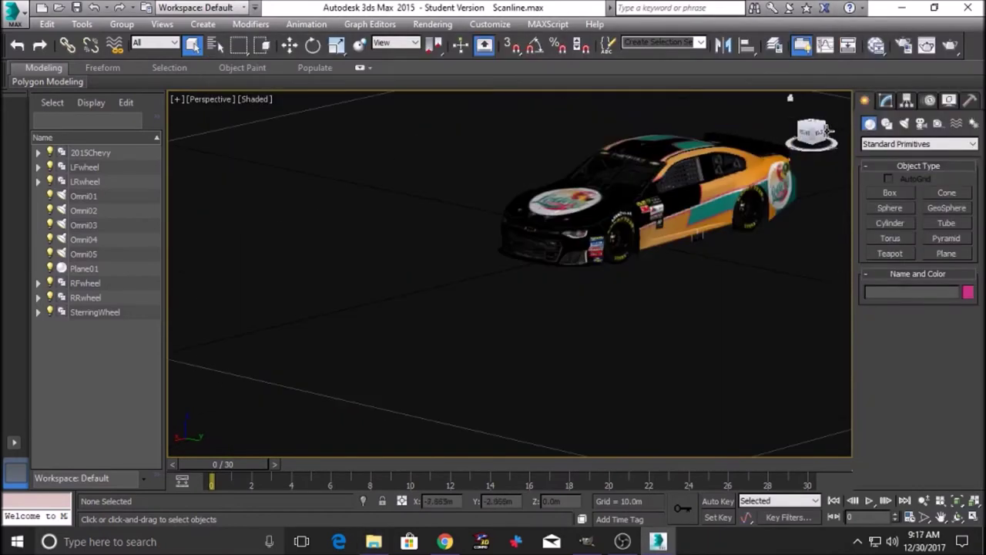
scroll(500, 183, up, 6)
mouse_move(813, 134)
mouse_down()
mouse_move(763, 143)
mouse_move(825, 131)
mouse_up()
key(shift+q)
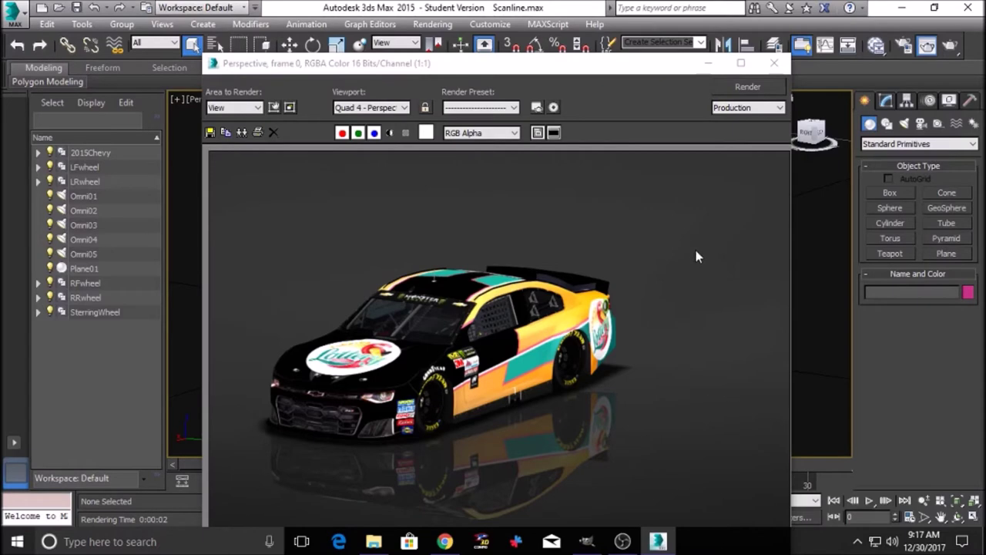
click(775, 63)
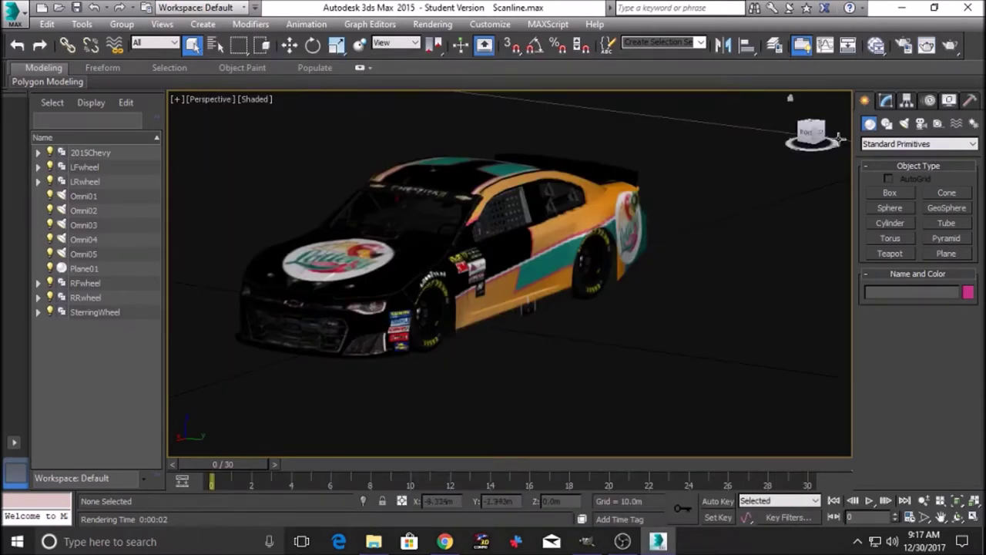
- Switch back to GIMP and merge the Side Under copy and Side Under layers down into Base color
click(588, 541)
scroll(645, 394, up, 7)
right_click(903, 214)
click(848, 111)
right_click(903, 242)
click(848, 111)
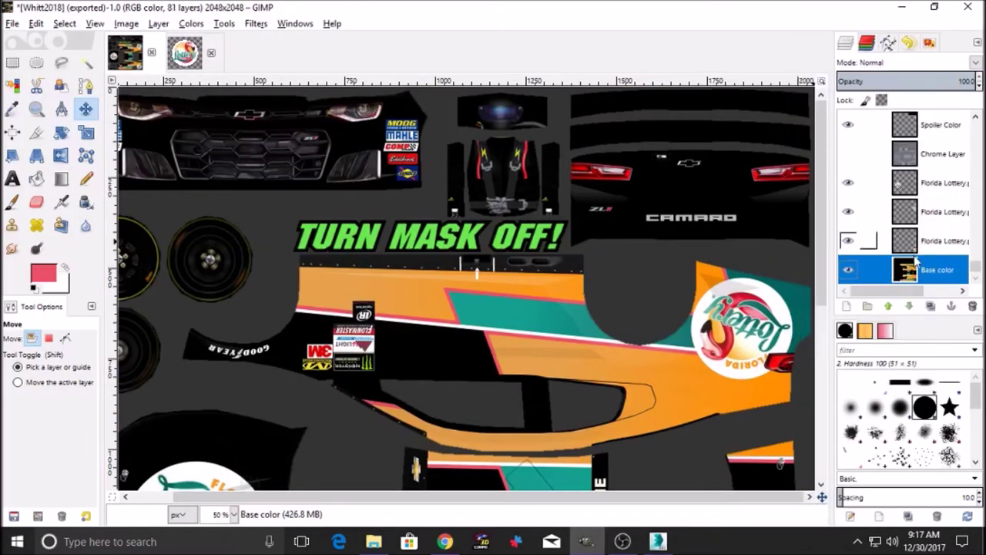
- Create a new layer named Lines above the Base color layer
click(847, 307)
text(Lines)
key(Return)
- Stroke a white line between the taillights on the Lines layer with a pink line directly beneath it
key(b)
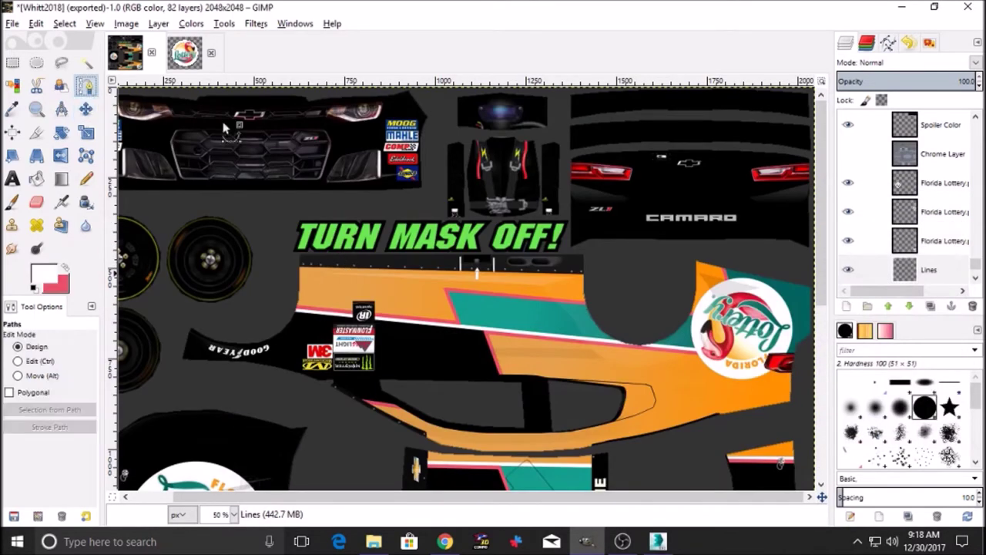
click(95, 23)
mouse_move(132, 68)
click(308, 211)
key(ctrl+z)
key(ctrl+z)
click(325, 257)
click(809, 261)
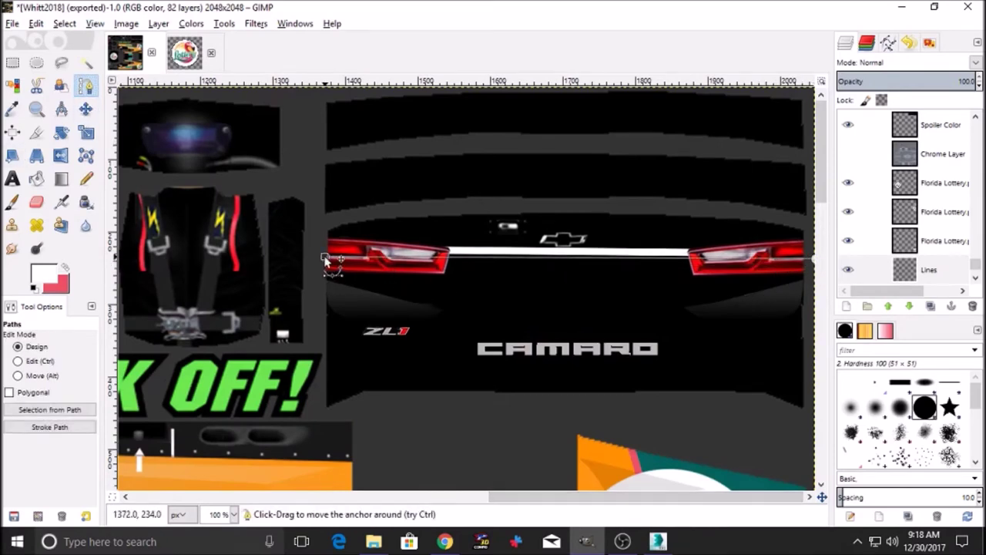
click(51, 427)
click(177, 513)
click(86, 110)
scroll(545, 285, down, 3)
scroll(545, 285, up, 3)
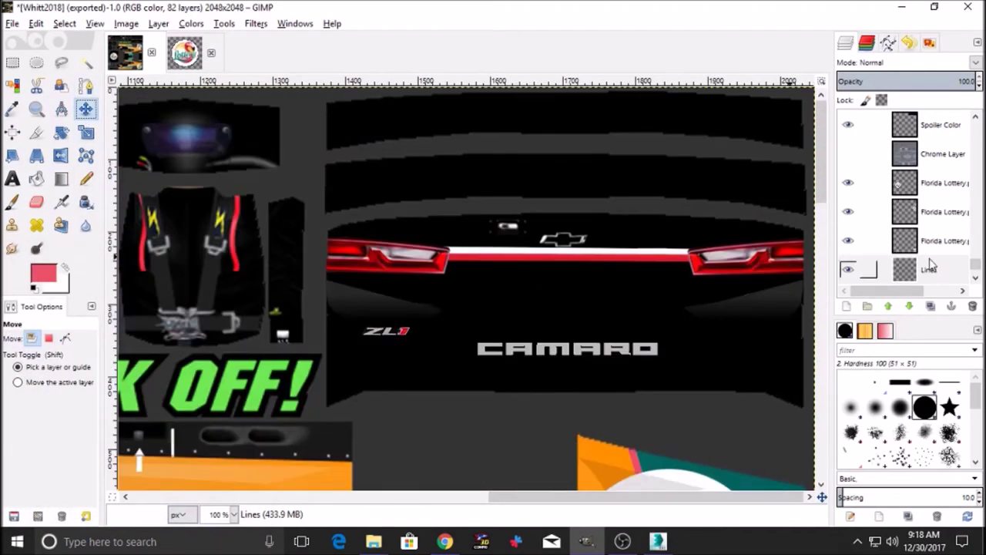
- Set the foreground to orange and paint the rear bumper below the taillights on the Base color layer
click(939, 280)
scroll(225, 355, down, 1)
scroll(225, 355, up, 2)
click(44, 273)
click(181, 346)
click(188, 381)
click(11, 202)
mouse_move(329, 279)
mouse_down()
mouse_move(805, 286)
mouse_move(753, 399)
mouse_move(348, 399)
mouse_move(814, 369)
mouse_move(317, 352)
mouse_up()
drag(682, 315, 416, 333)
- Set the foreground color to teal 129f8d and clear the stripes from the Lines layer
scroll(605, 316, down, 5)
click(51, 276)
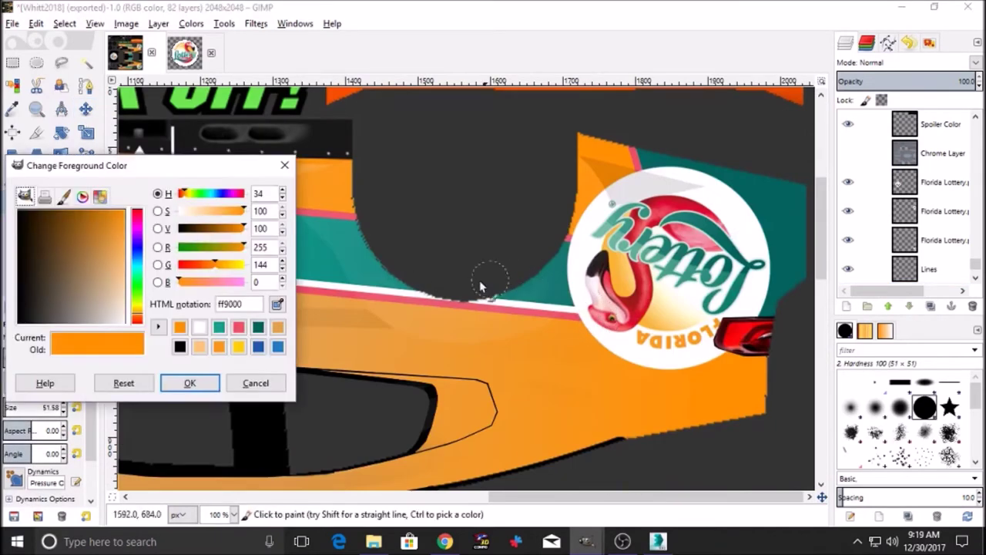
click(220, 328)
click(190, 383)
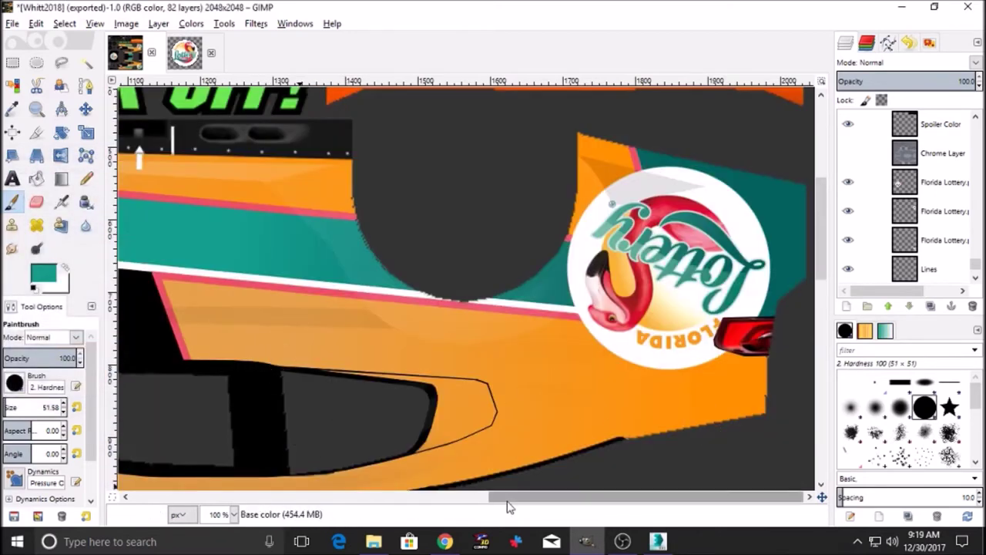
scroll(510, 399, up, 5)
scroll(938, 254, down, 1)
click(935, 245)
key(Delete)
- Set the foreground to pink and stroke a 10 px line between the taillights on the Lines layer
click(44, 273)
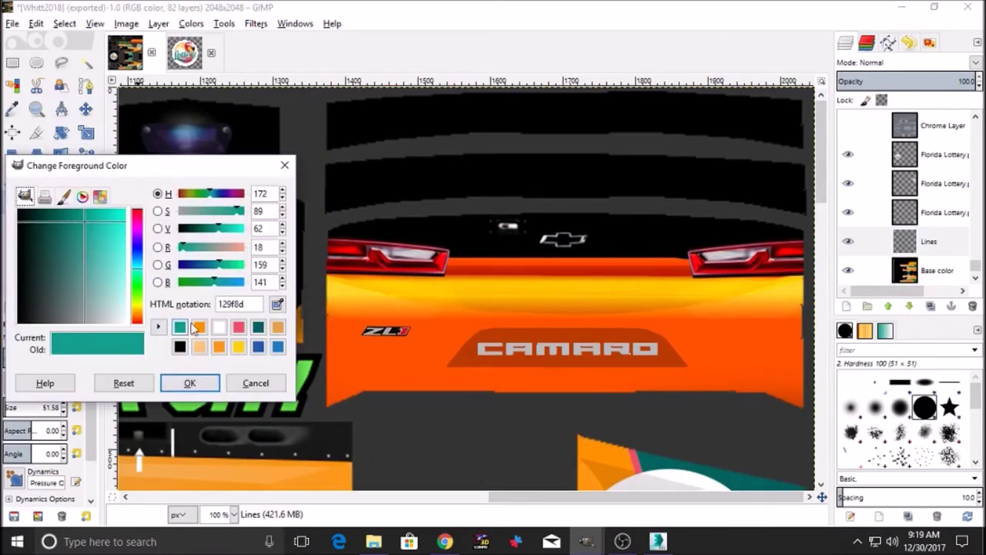
click(240, 328)
click(190, 383)
click(85, 86)
click(322, 254)
click(807, 256)
click(50, 427)
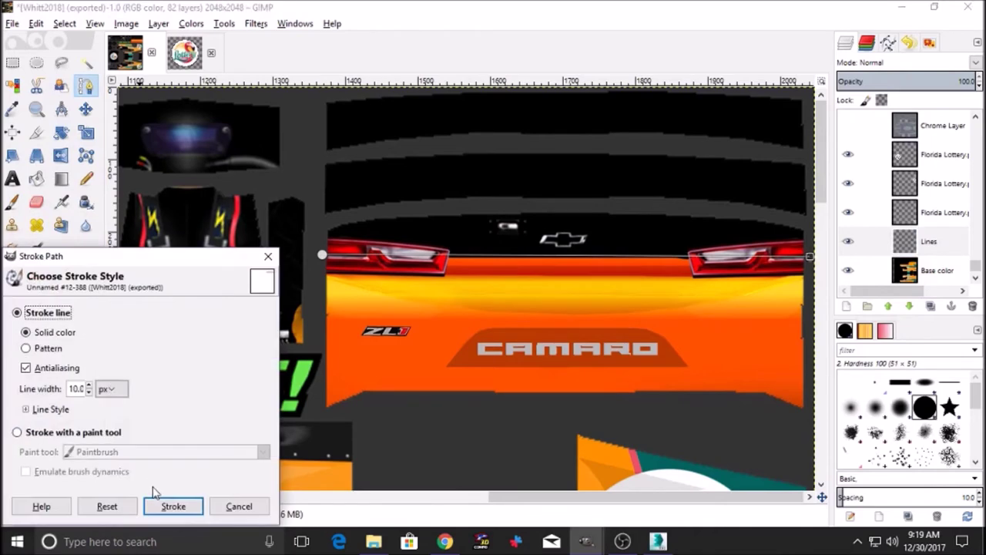
click(174, 506)
- Shift the path slightly down and stroke it in white beneath the pink taillight line
drag(322, 254, 320, 260)
drag(810, 257, 811, 263)
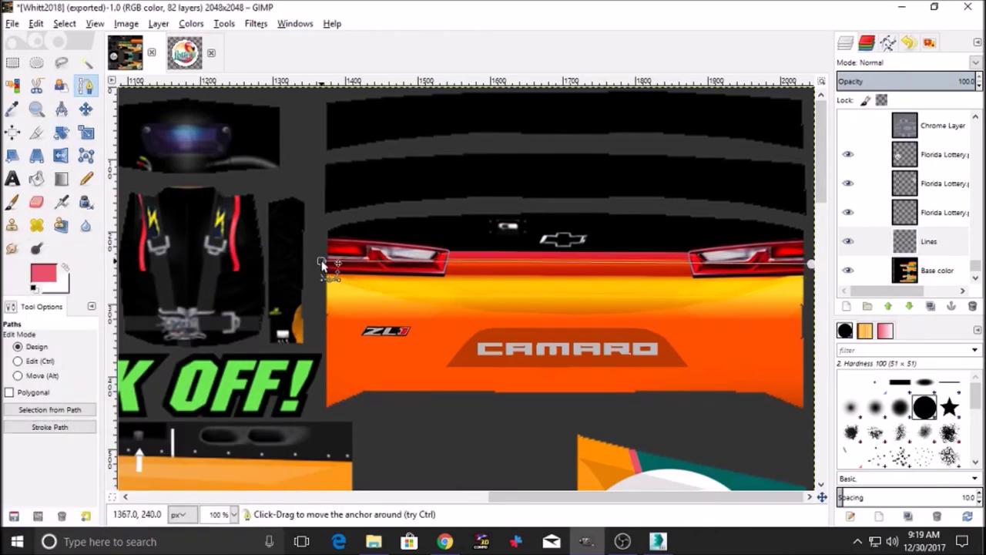
click(49, 427)
click(180, 507)
- Set the foreground to teal 129f8d and paint the rear bumper on the Base color layer
click(43, 273)
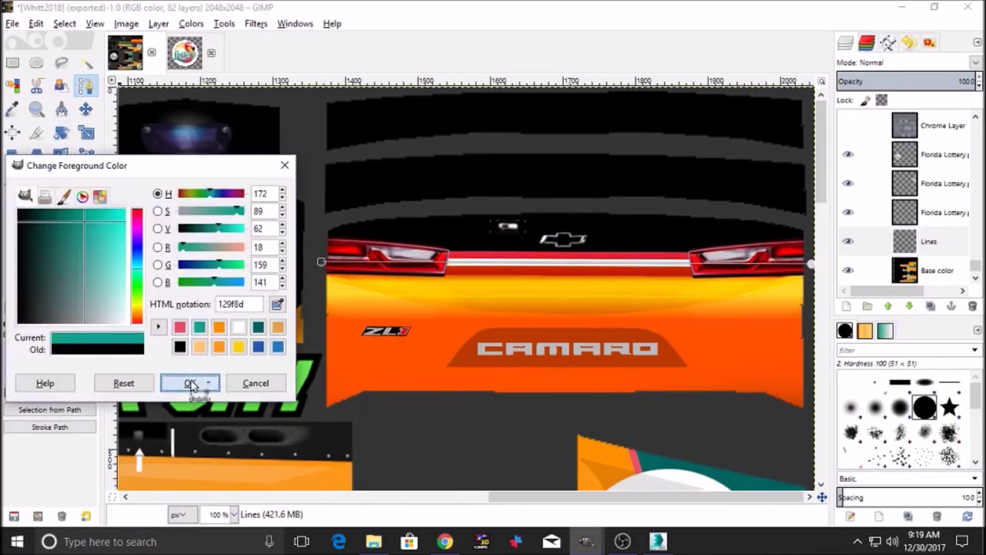
click(194, 383)
click(937, 270)
key(p)
mouse_move(330, 288)
mouse_down()
mouse_move(660, 291)
mouse_move(686, 339)
mouse_move(606, 363)
mouse_move(339, 385)
mouse_move(436, 325)
mouse_up()
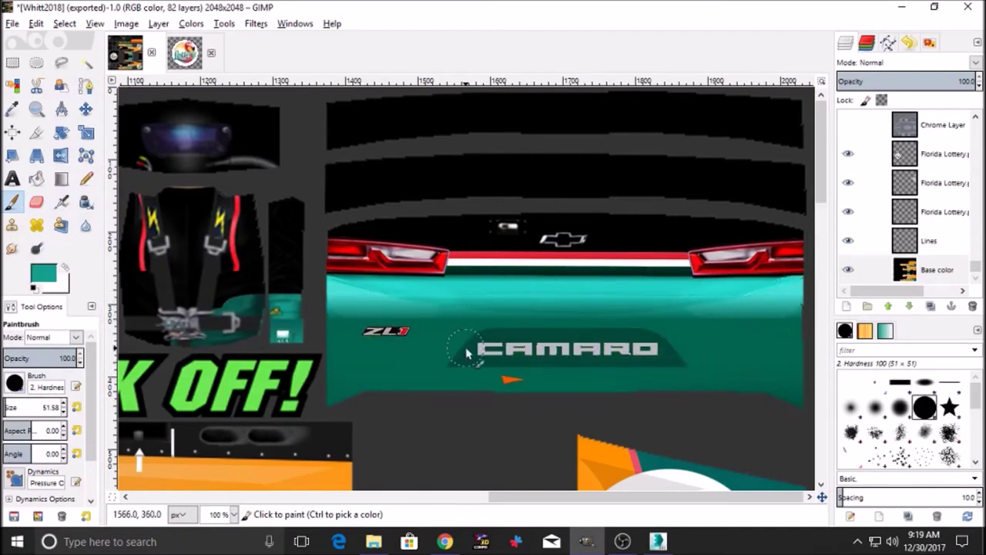
- Paint the driver suit's torso and sleeves teal on the Base color layer
drag(526, 496, 440, 497)
drag(370, 337, 322, 336)
drag(285, 334, 284, 212)
drag(339, 202, 429, 198)
mouse_move(451, 273)
mouse_down()
mouse_move(394, 316)
mouse_move(353, 289)
mouse_move(330, 312)
mouse_up()
scroll(455, 336, down, 16)
drag(486, 497, 651, 501)
scroll(510, 400, up, 10)
scroll(555, 331, up, 6)
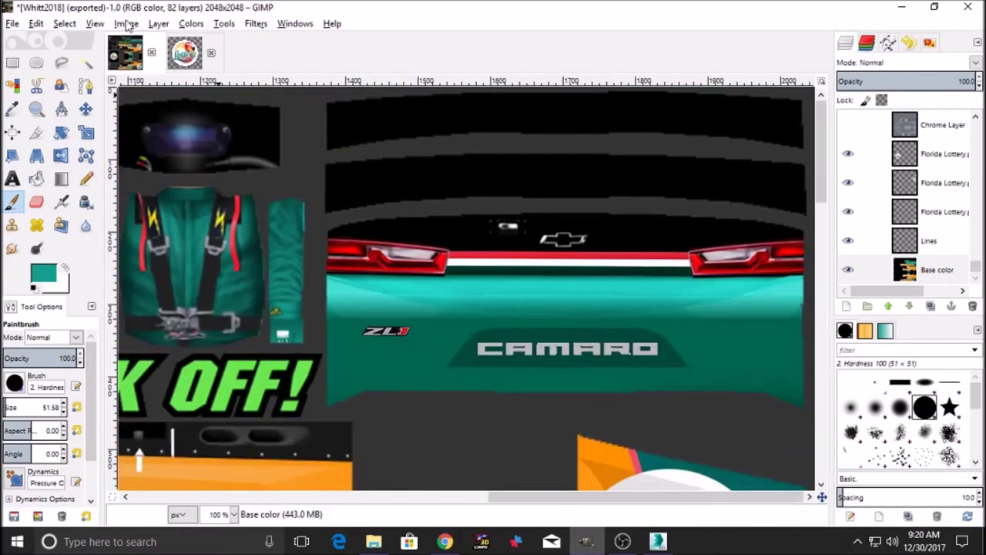
- Set the foreground to white and draw a horizontal path across the front bumper at the COMP Cams decals
click(96, 24)
mouse_move(127, 73)
click(341, 233)
scroll(385, 347, down, 9)
drag(429, 499, 257, 488)
scroll(231, 401, up, 7)
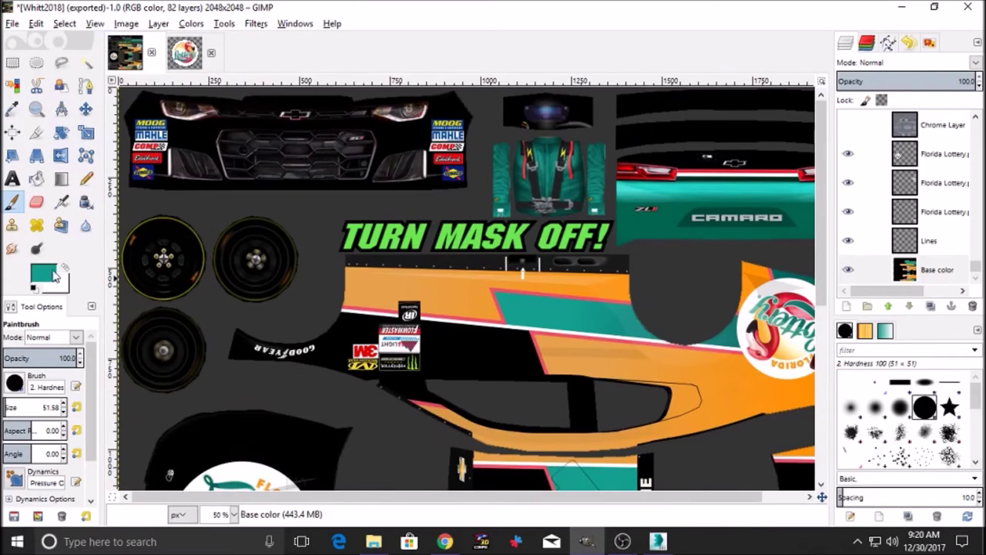
click(43, 275)
click(178, 369)
key(b)
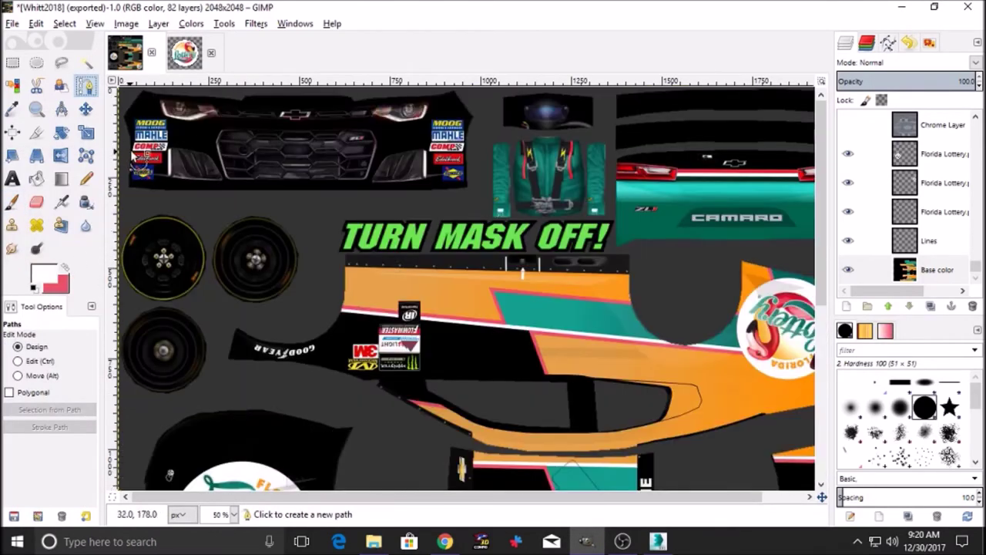
click(131, 154)
- Stroke the front bumper path in white on the Lines layer
click(21, 410)
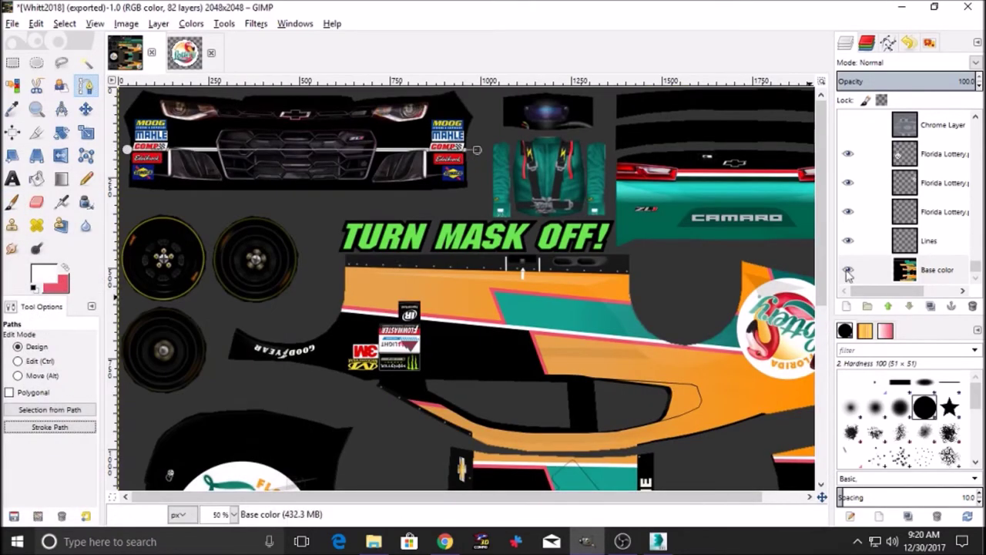
click(929, 241)
click(61, 425)
click(251, 514)
- Shape a path just below the white line that angles down beside both fog lamps and runs beneath the grille
click(94, 24)
mouse_move(115, 73)
click(324, 222)
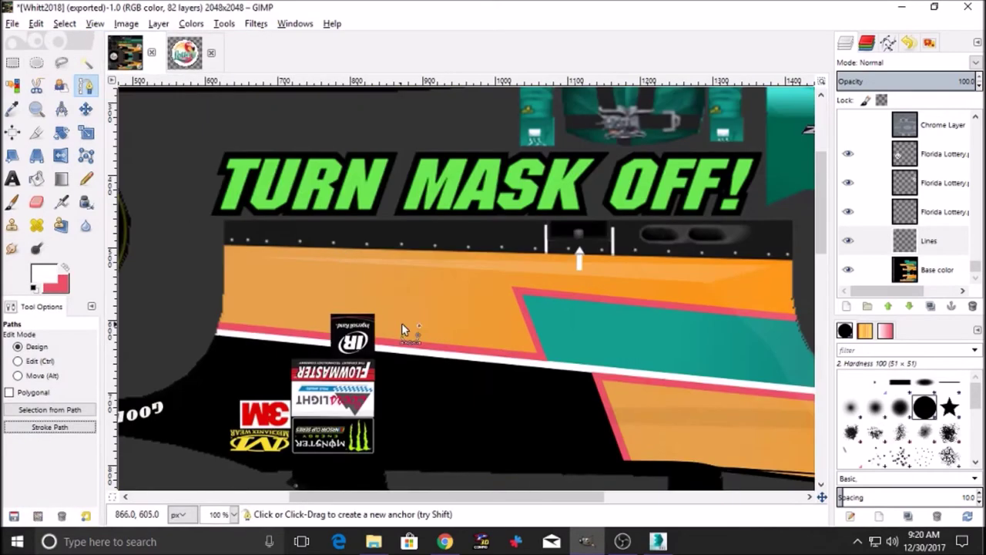
scroll(455, 355, down, 6)
scroll(456, 346, up, 10)
scroll(440, 331, left, 3)
click(581, 220)
scroll(179, 266, left, 5)
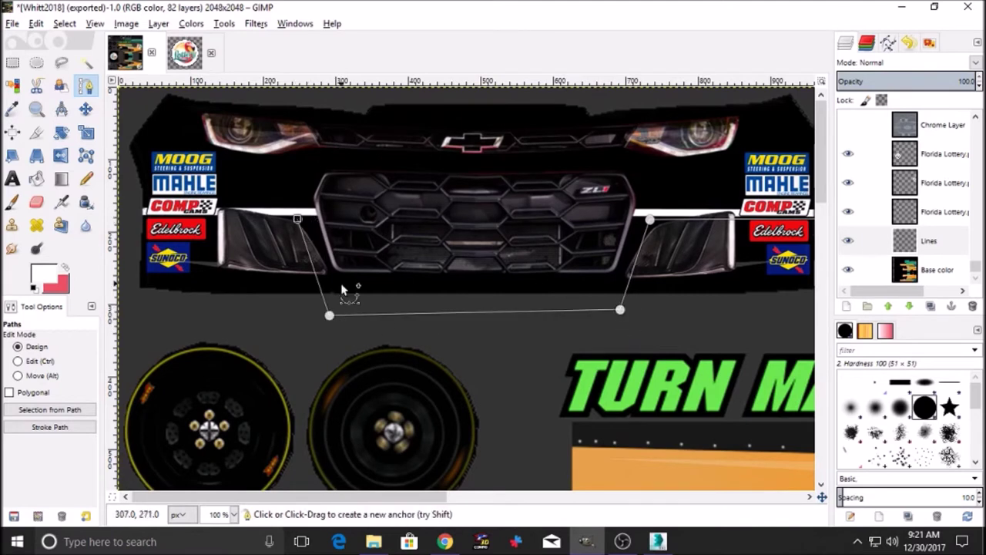
drag(331, 314, 336, 312)
drag(299, 220, 305, 219)
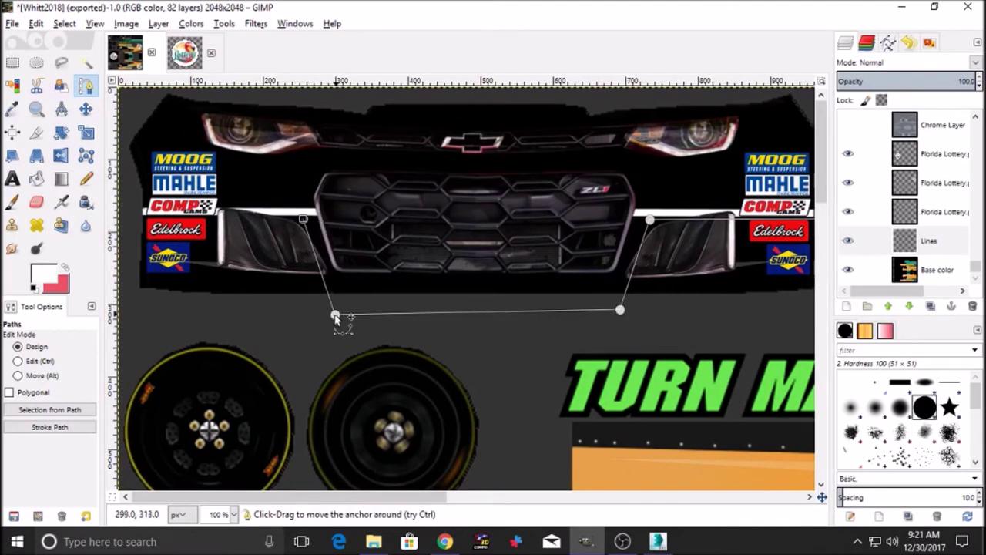
- Swap the foreground to pink and stroke the front bumper path on the Lines layer
key(x)
click(50, 427)
click(172, 506)
- Activate the Base color layer and set the foreground to light orange
click(940, 269)
click(44, 274)
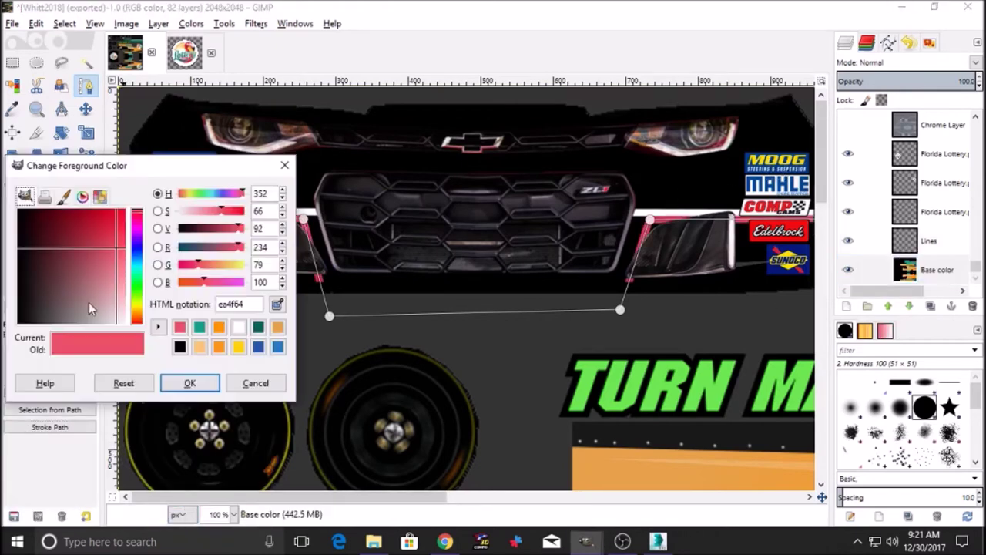
click(279, 326)
click(189, 383)
- Outline the front bumper's lower corners along the pink lines with Free Select and fill them with light orange
click(61, 62)
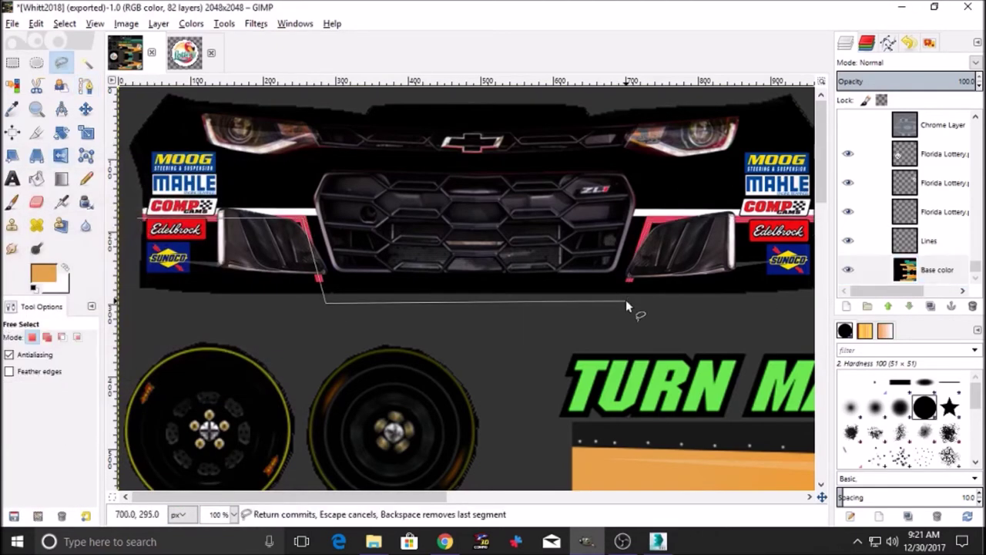
scroll(531, 500, right, 2)
click(675, 215)
click(679, 340)
scroll(362, 498, left, 2)
click(133, 316)
click(137, 218)
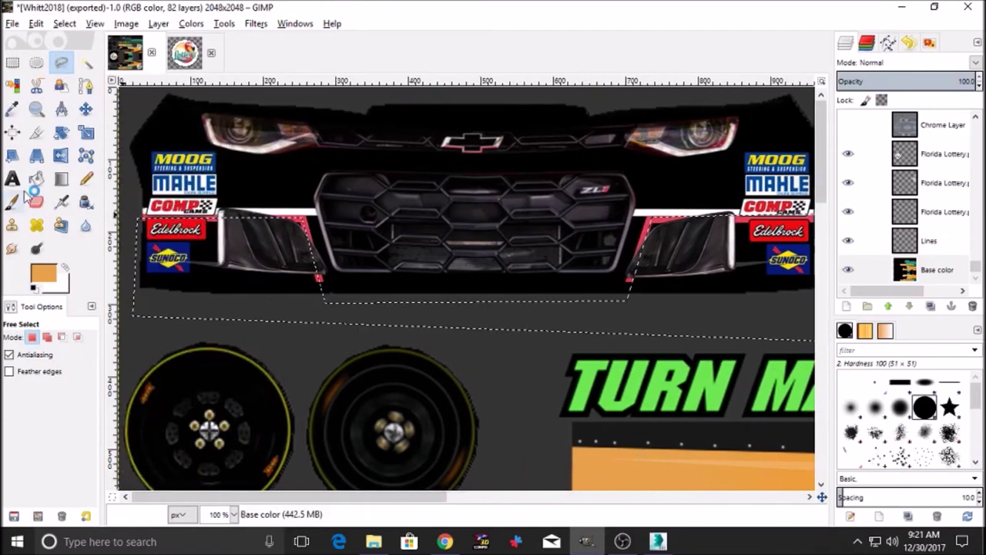
click(36, 178)
click(221, 271)
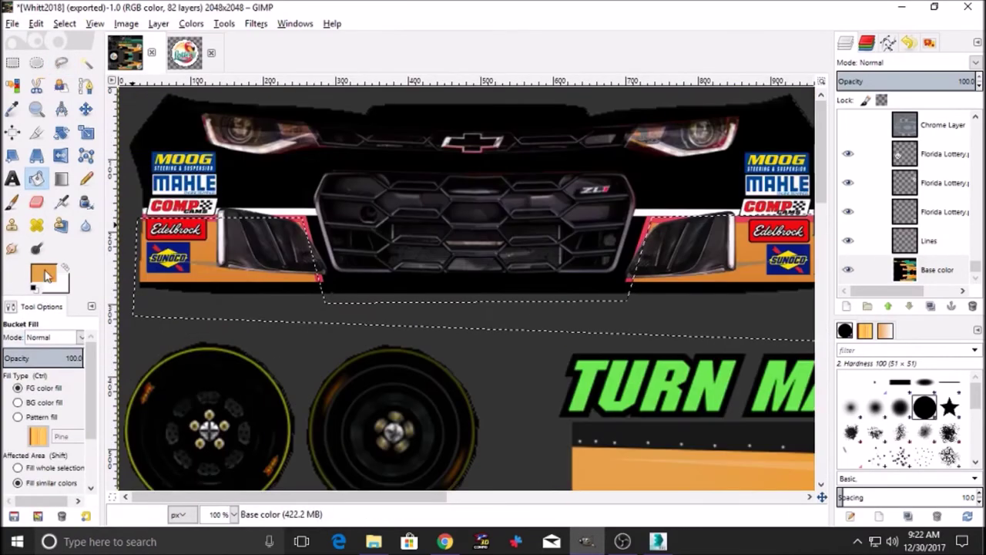
- Set the foreground to teal, paint the front bumper between the pink lines around the grille, and clear the selection
click(43, 273)
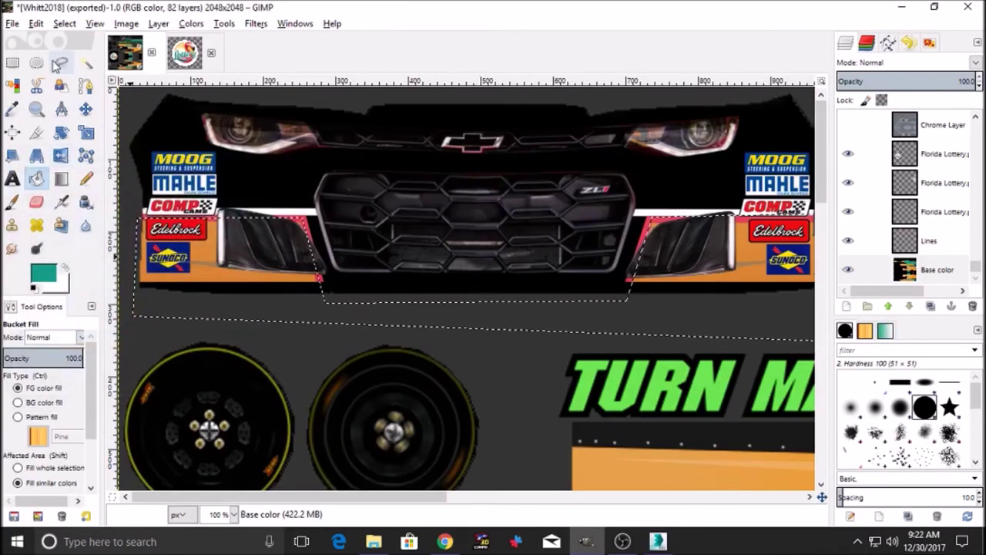
key(f)
click(302, 216)
click(12, 202)
mouse_move(309, 227)
mouse_down()
mouse_move(532, 224)
mouse_move(331, 271)
mouse_up()
key(ctrl+shift+a)
click(65, 24)
click(78, 56)
- Export the updated texture and inspect the car's front, side, roof and rear in 3ds Max
click(95, 24)
mouse_move(121, 70)
click(308, 234)
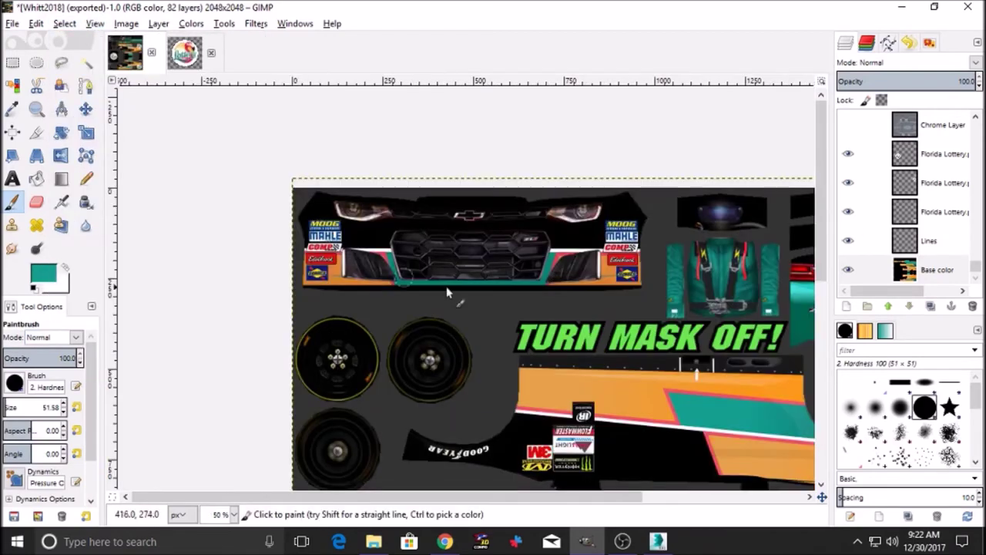
scroll(450, 293, down, 2)
scroll(532, 497, right, 3)
click(13, 25)
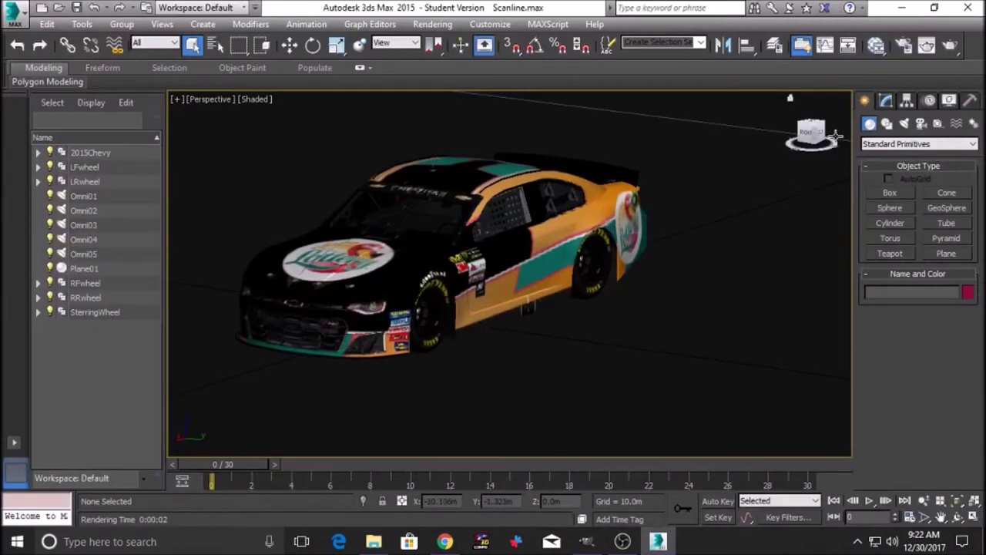
drag(825, 135, 782, 138)
drag(468, 173, 484, 345)
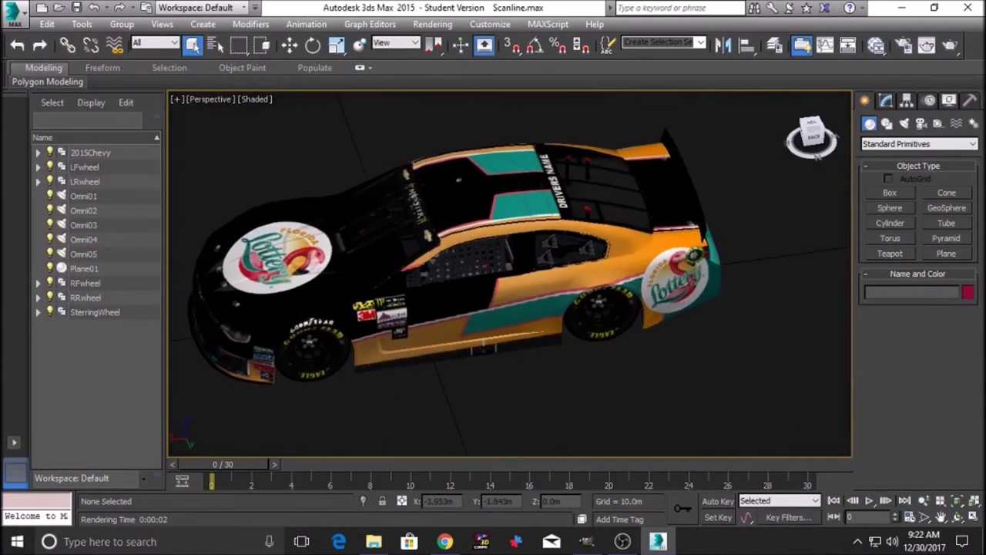
drag(798, 139, 777, 135)
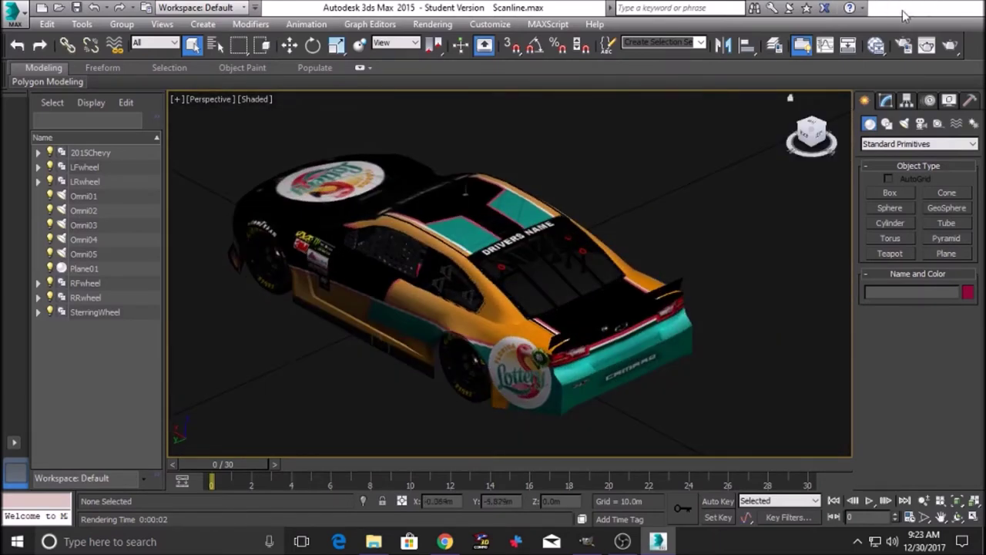
click(901, 8)
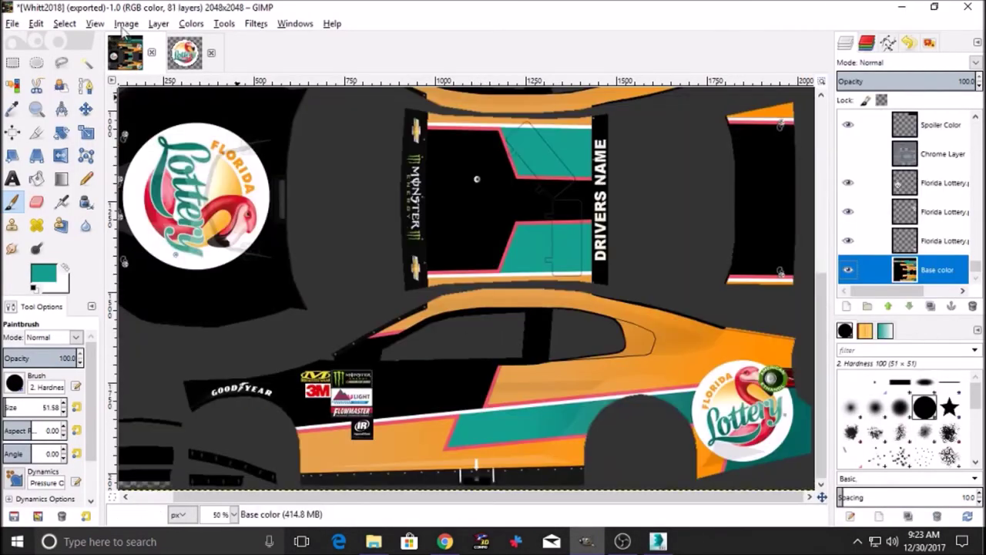
- Outline the roof area inside the two white stripes with Free Select on the Base color layer
click(94, 23)
click(325, 212)
key(f)
mouse_move(433, 497)
mouse_down()
mouse_move(669, 504)
mouse_move(559, 500)
mouse_move(392, 524)
mouse_move(405, 517)
mouse_up()
click(472, 360)
scroll(428, 374, down, 10)
click(416, 421)
click(471, 435)
scroll(477, 339, up, 6)
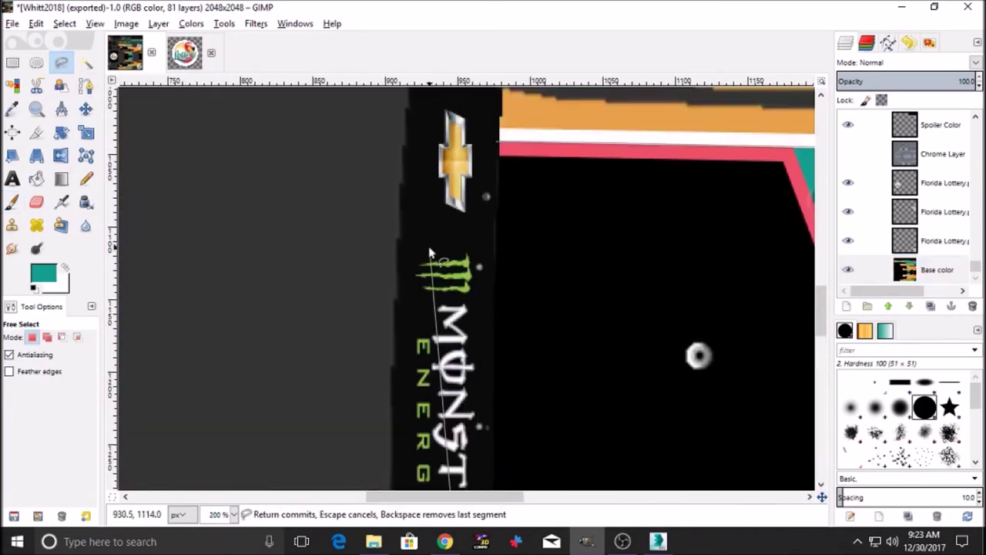
- Fill the selected roof area with black to cover the teal and pink shapes, and clear the selection
click(34, 289)
click(37, 178)
click(761, 264)
click(65, 23)
click(82, 60)
- Set the foreground to pink and draw straight paths along the inner edges of both white roof stripes
click(86, 86)
click(43, 273)
click(219, 328)
click(190, 383)
click(95, 23)
mouse_move(121, 68)
click(298, 211)
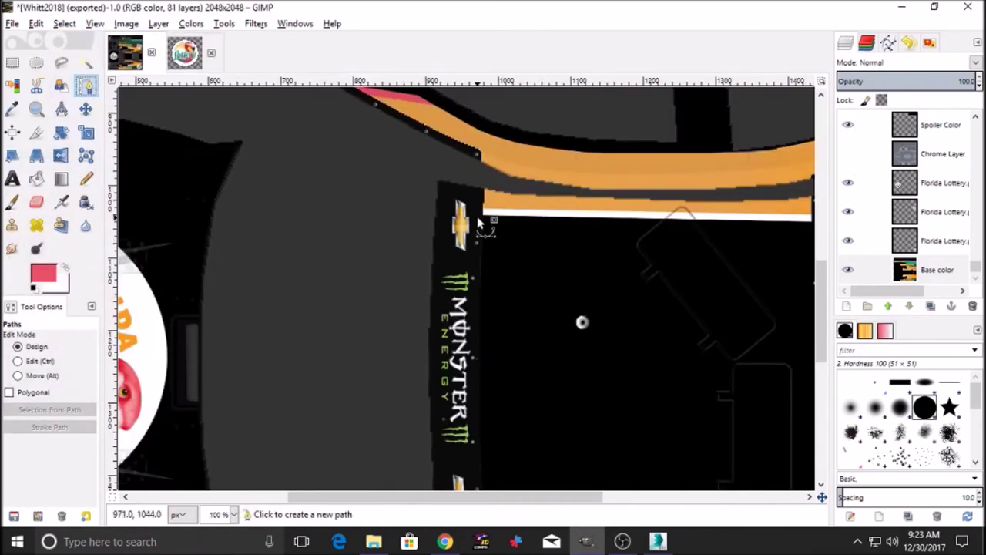
scroll(471, 462, right, 5)
click(674, 223)
scroll(393, 348, down, 8)
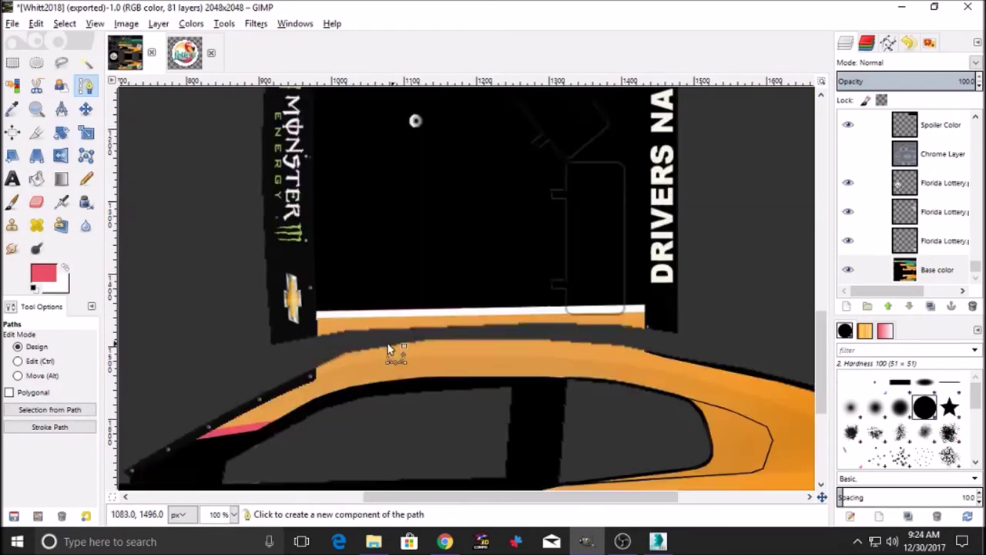
- Stroke the roof paths in pink beside the white stripes
click(49, 426)
click(171, 504)
key(m)
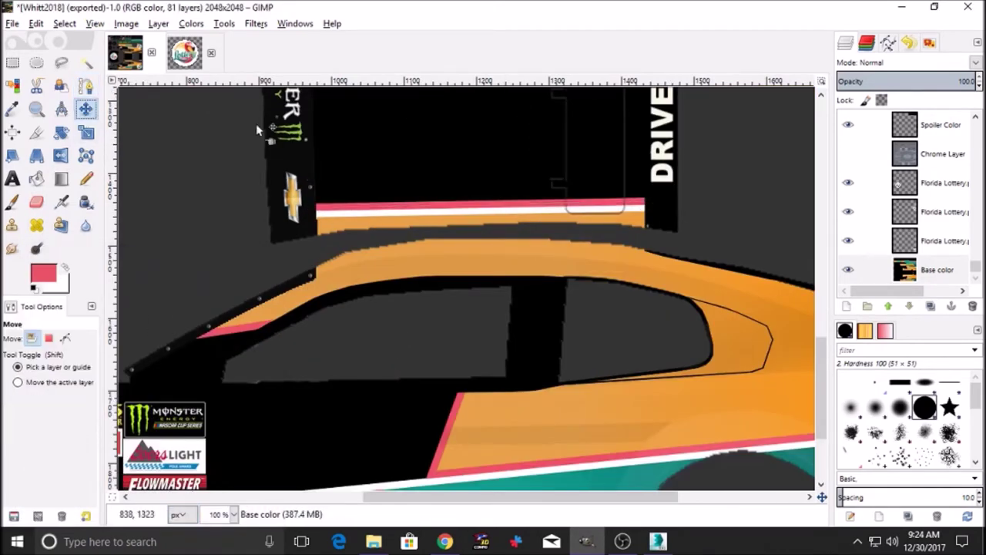
- Open the 72tsm-numbers17 image file
click(95, 23)
click(127, 56)
click(12, 23)
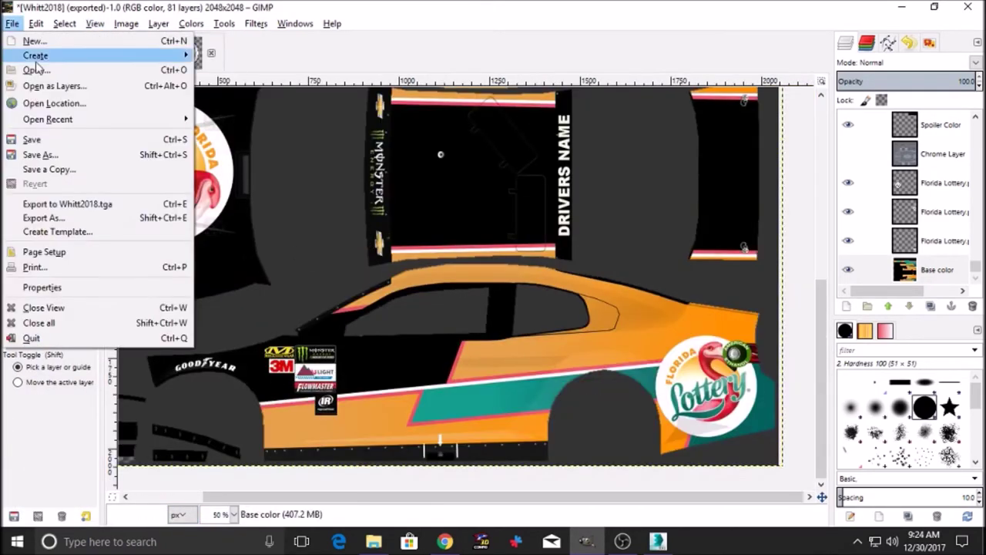
click(34, 79)
scroll(254, 362, down, 5)
double_click(227, 297)
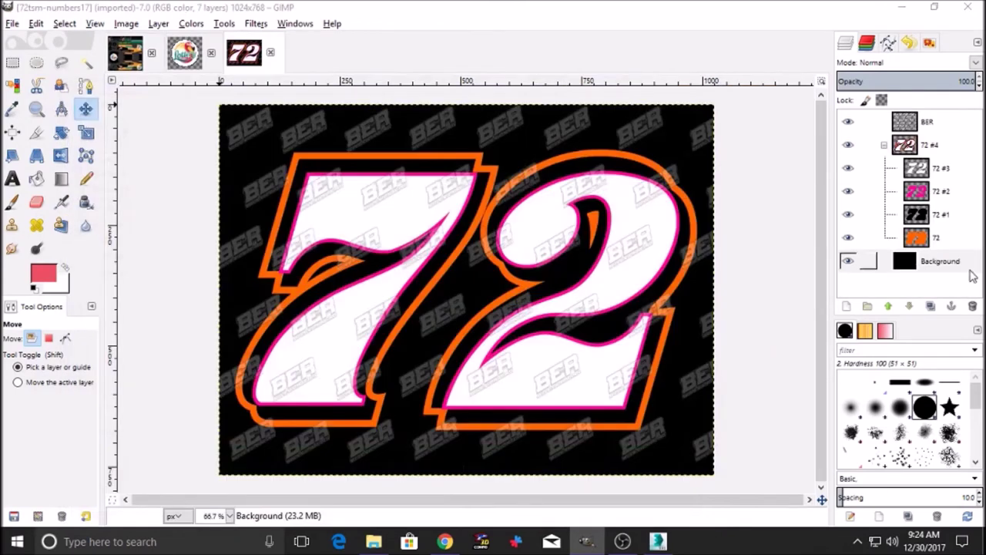
- Fill both digits on the 72 #2 layer with pink
click(941, 191)
click(37, 179)
click(370, 293)
click(586, 266)
- Set the foreground to orange and fill the outer outline on the 72 layer
click(44, 272)
click(238, 330)
click(189, 383)
click(936, 237)
click(599, 279)
- Merge the 72 #4 layer group and copy it into the Whitt2018 template
right_click(921, 149)
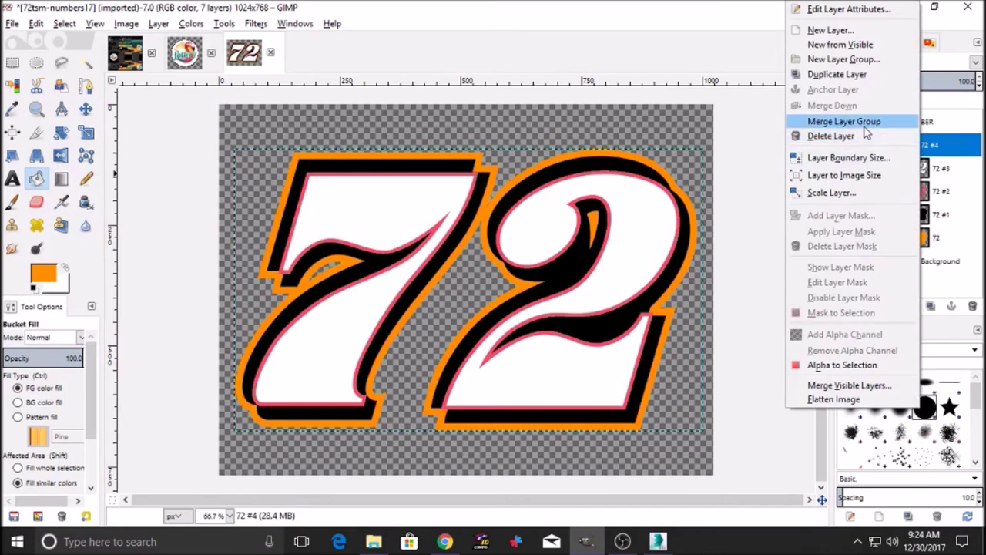
click(864, 125)
drag(925, 145, 308, 224)
- Scale down the number 72 and position it on the lower car side's door
click(86, 133)
click(308, 224)
drag(276, 174, 478, 292)
drag(550, 336, 423, 392)
drag(495, 432, 489, 426)
click(794, 143)
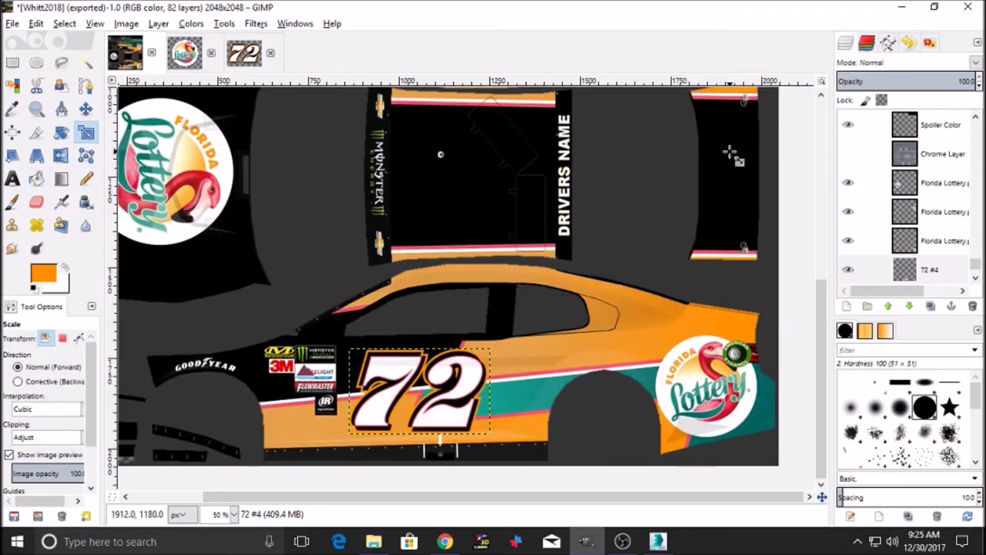
- Delete the 72 #4 layer from the template and undo the layer group merge in the number image
click(973, 306)
click(244, 53)
click(36, 24)
click(48, 43)
- Reset the foreground to black and fill the outer outline on the 72 layer
click(935, 237)
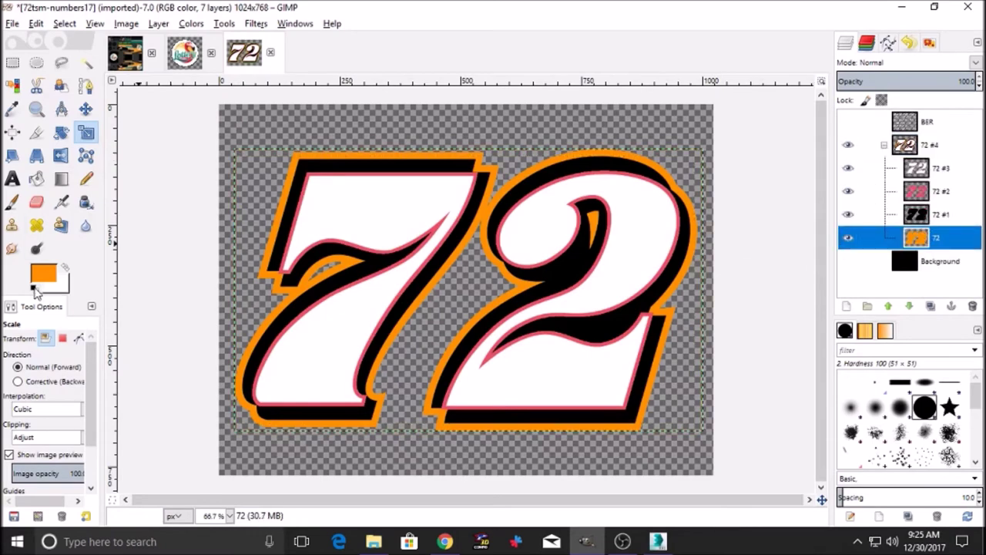
click(35, 288)
click(37, 178)
click(592, 227)
- Set the foreground to orange and fill both digits on the 72 #1 layer
click(938, 214)
click(44, 273)
click(180, 327)
click(189, 383)
click(380, 261)
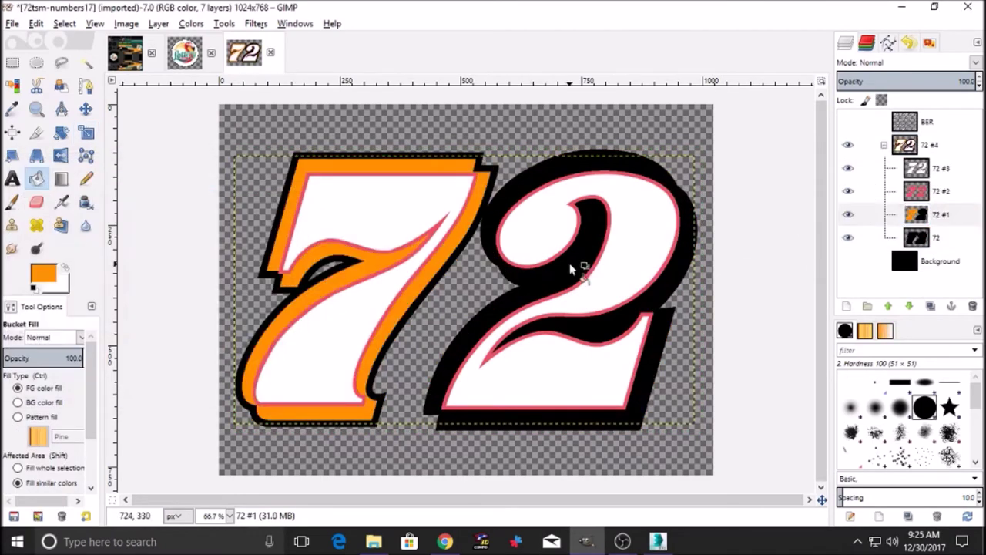
click(572, 269)
- Set the foreground to pink and fill both digits on the 72 #1 layer
click(938, 191)
click(939, 214)
click(66, 267)
click(44, 273)
click(200, 328)
click(190, 383)
click(381, 261)
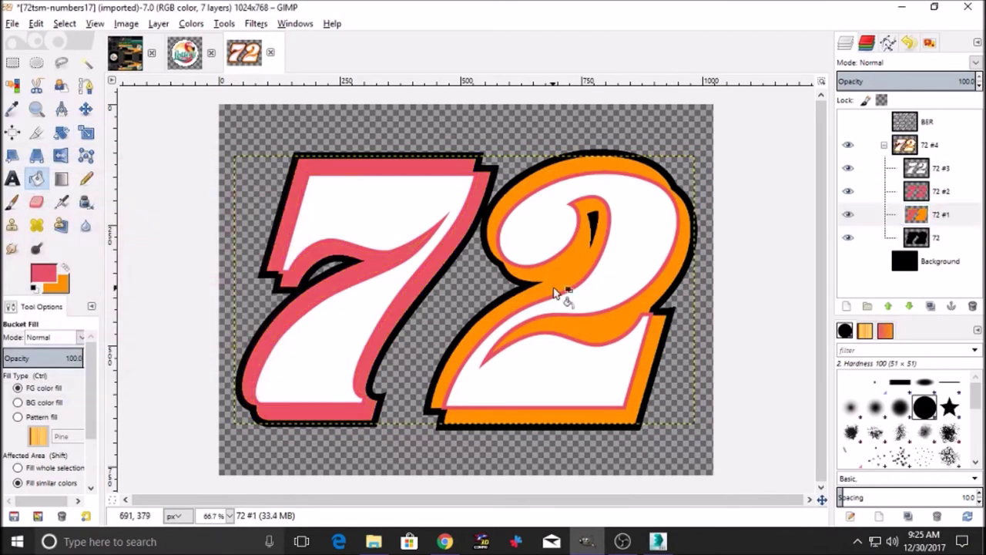
click(544, 292)
- Swap the foreground to orange, fill the thin digit outlines on the 72 #2 layer, and activate the 72 #3 layer
click(66, 267)
click(939, 168)
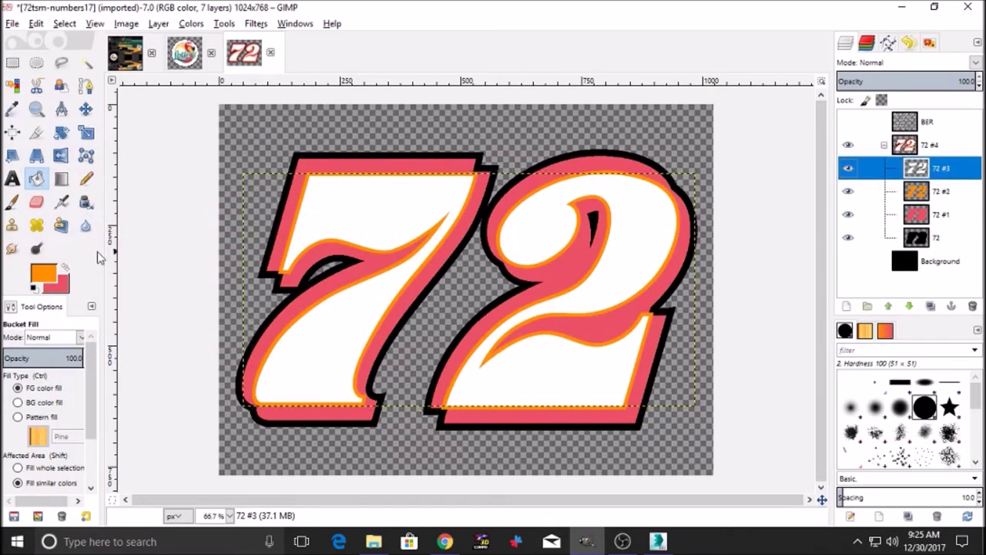
- Try filling both white digits on the 72 #3 layer with black
click(34, 288)
click(366, 214)
click(561, 200)
- Undo the last several bucket fills on the number's layers
click(36, 24)
click(53, 42)
click(36, 23)
click(46, 41)
click(43, 42)
click(36, 24)
click(44, 42)
click(37, 23)
click(44, 43)
click(37, 24)
click(44, 43)
- Try filling both digits on the 72 #1 layer with teal
click(922, 221)
click(44, 273)
click(277, 327)
click(190, 383)
click(396, 232)
click(575, 216)
click(36, 23)
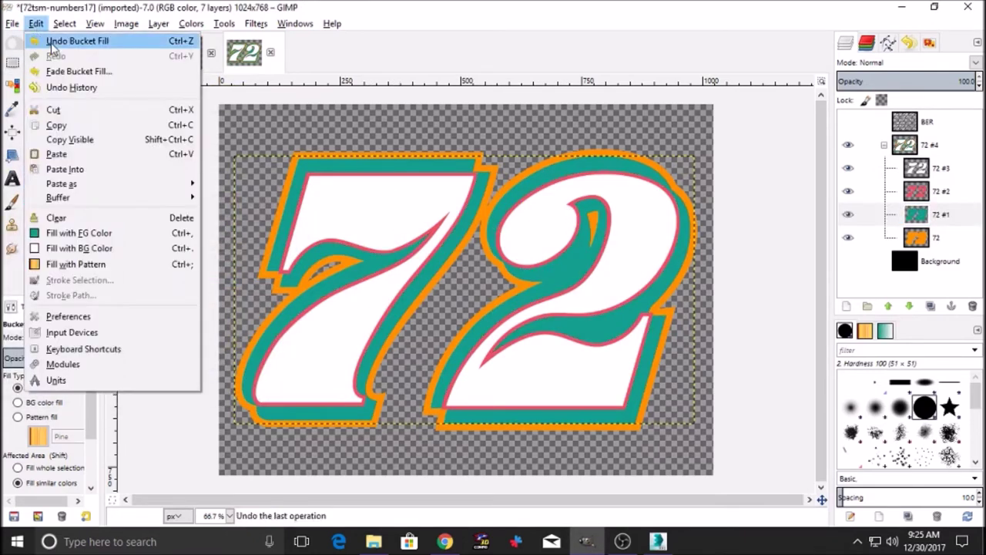
click(40, 41)
key(ctrl+z)
- Activate the 72 layer, reset the foreground to black and fill the number's outer outline
click(917, 237)
key(d)
click(372, 210)
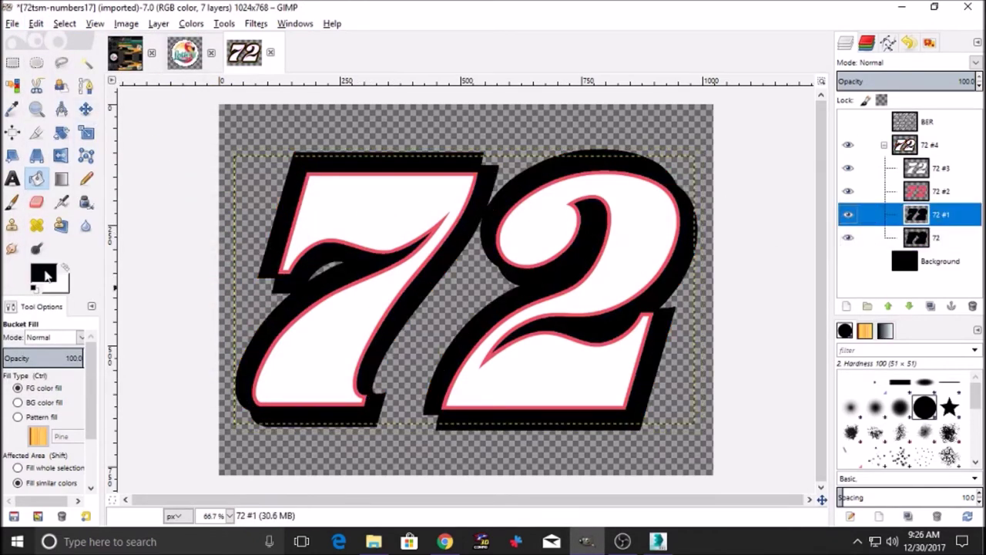
- Set the foreground to teal and fill both digits on the 72 #1 layer
click(45, 274)
click(181, 327)
click(190, 383)
click(406, 287)
click(554, 279)
- Set the foreground to orange and fill the thin digit outlines on the 72 #2 layer
click(930, 194)
click(44, 273)
click(220, 327)
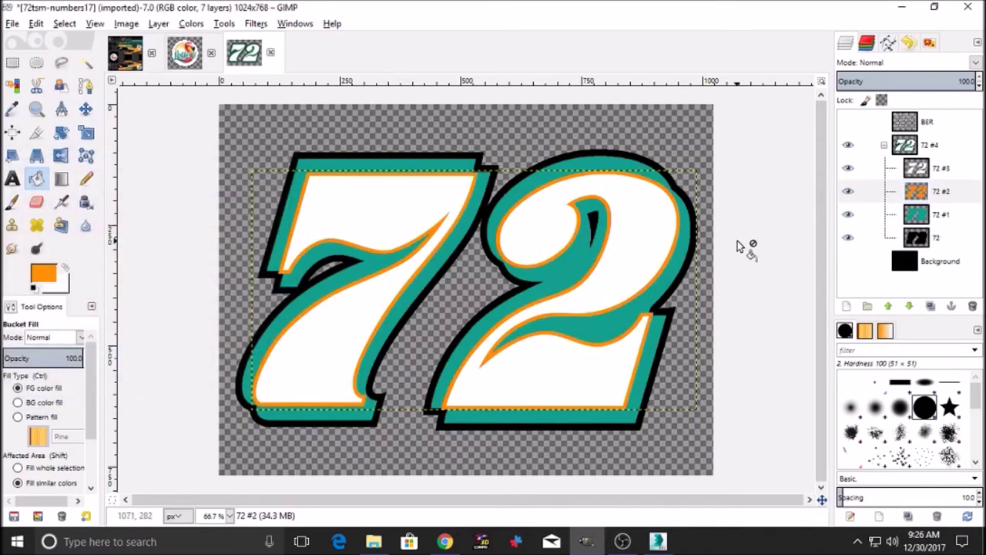
click(848, 214)
click(848, 215)
click(848, 191)
click(848, 191)
- Try copying the 72 #4 group with the teal number onto the car template and scaling it down over the door
click(884, 145)
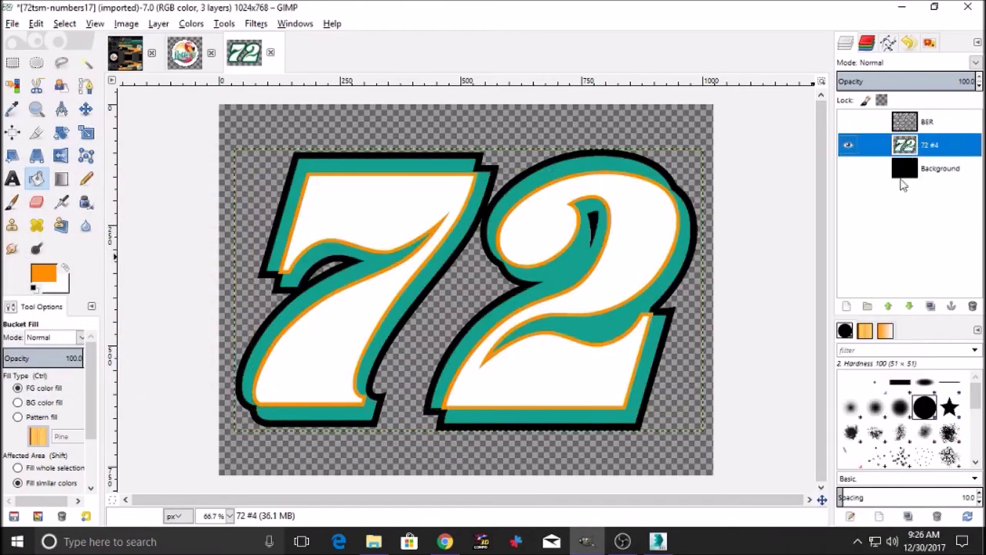
drag(905, 146, 208, 266)
click(87, 132)
drag(328, 191, 406, 395)
drag(429, 377, 443, 369)
click(796, 141)
click(972, 306)
- Return to the number image and fill both digits on the 72 #1 layer with white
click(245, 54)
click(917, 215)
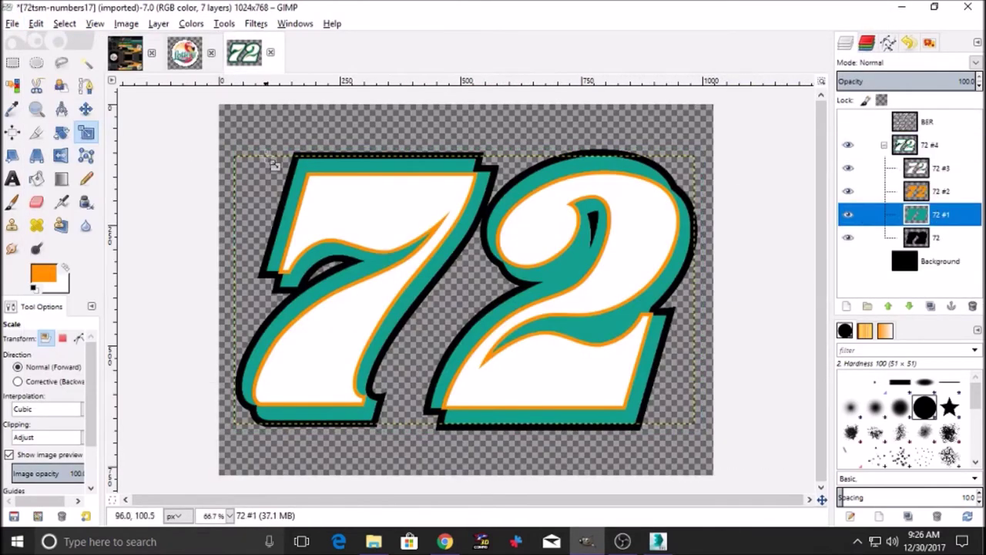
click(65, 267)
click(36, 179)
click(290, 216)
click(532, 295)
- Reset the foreground to black and fill the thin digit outlines on the 72 #2 layer
click(940, 191)
click(34, 288)
click(332, 271)
click(592, 235)
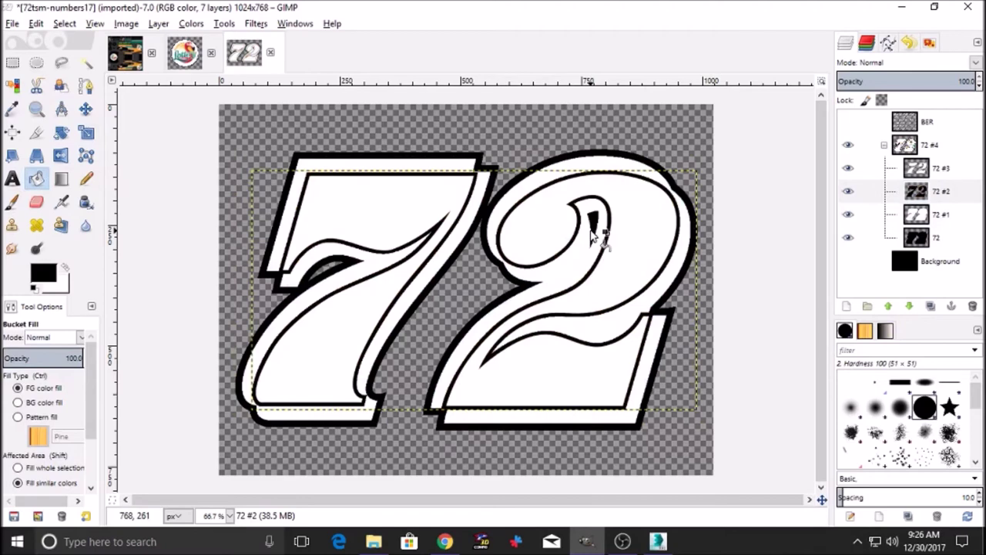
click(910, 42)
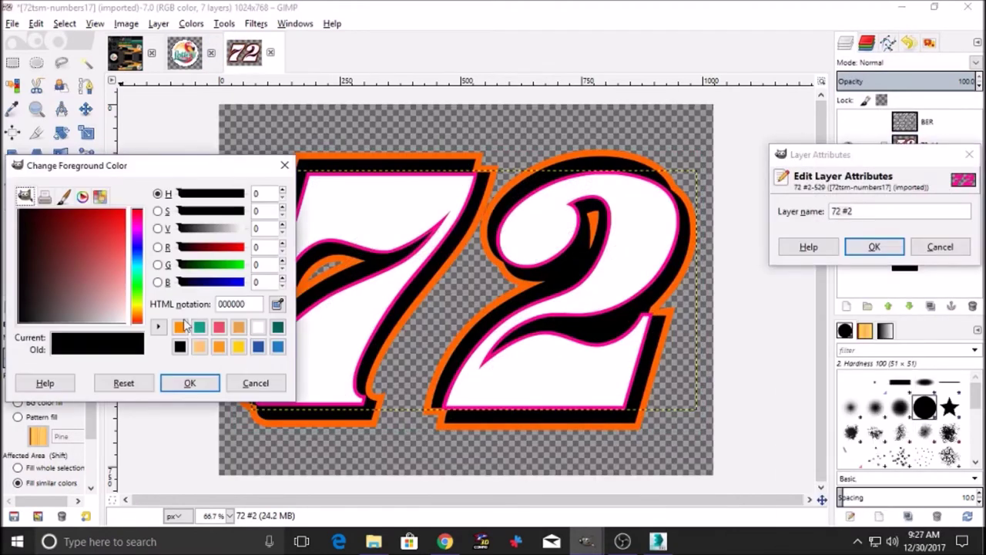
- Set the foreground to pink, close the layer attributes, and fill the thin digit outlines on the 72 #2 layer
click(219, 327)
click(189, 383)
click(880, 250)
click(570, 205)
click(443, 221)
- Activate the 72 layer, set the foreground to orange and fill the number's outer outline
click(938, 240)
click(44, 271)
click(204, 328)
click(202, 330)
click(190, 383)
click(486, 346)
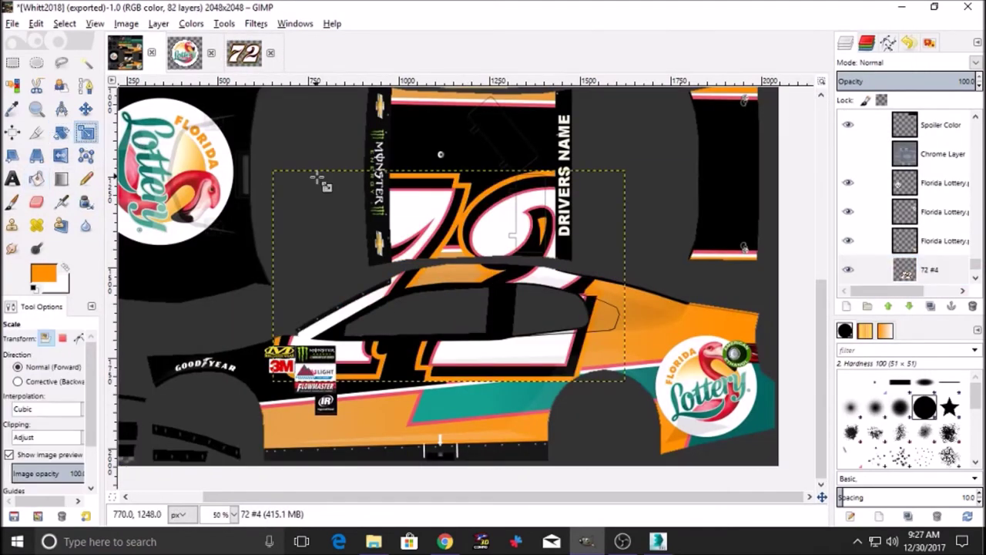
- Scale the 72 #4 number on the car template to 399 × 240 px over the door
click(451, 390)
key(Return)
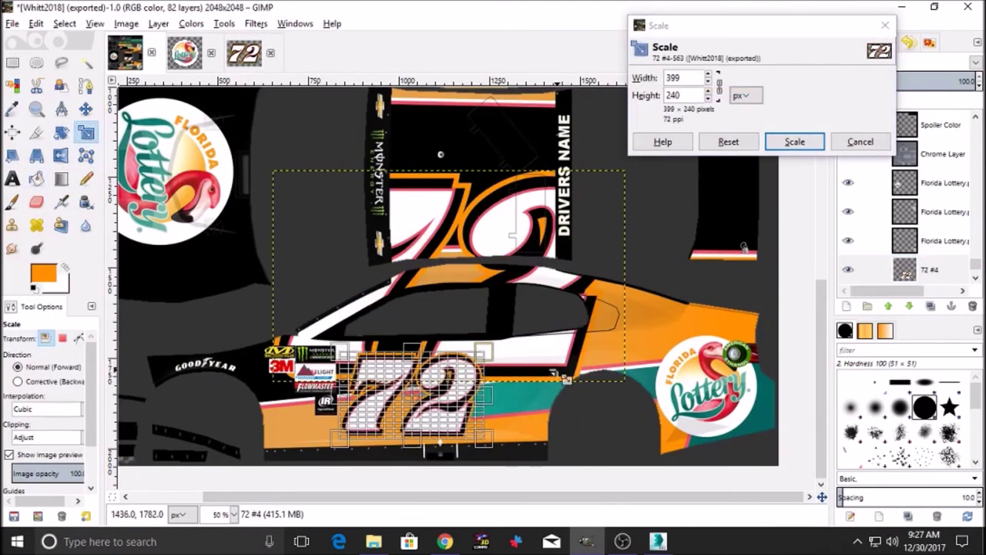
key(m)
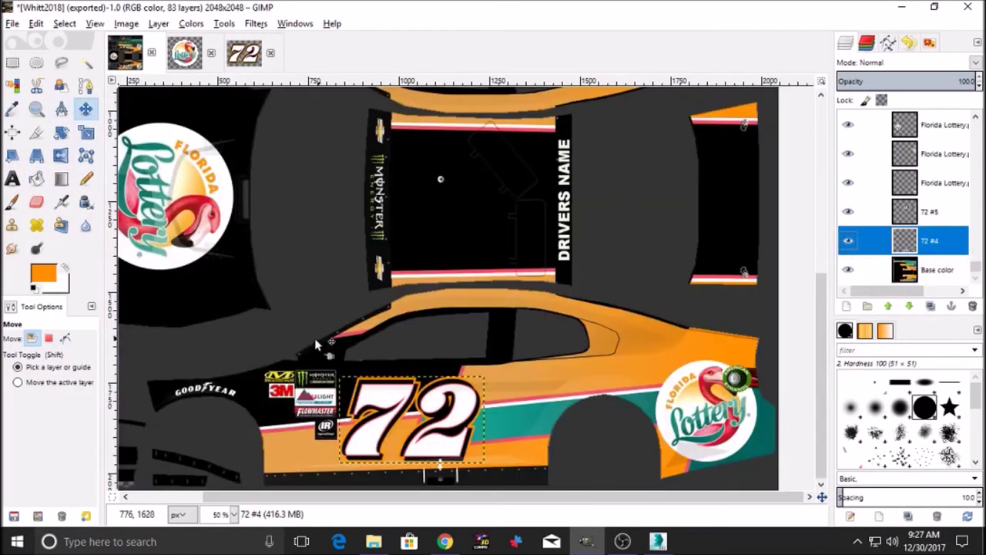
- Rotate the 72 on the door slightly to follow the body lines and adjust its position
key(shift+r)
drag(416, 420, 278, 397)
click(235, 257)
key(m)
drag(364, 443, 368, 439)
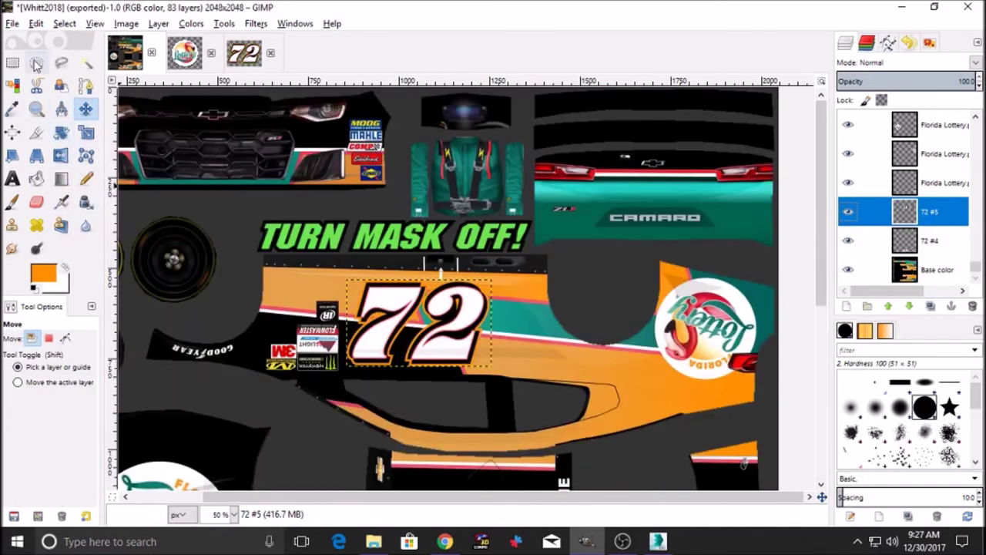
- Rotate the 72 #5 number upside down to suit the opposite side of the car
key(shift+r)
click(235, 260)
key(m)
- Add the white text "Just Imagine" in Arial Bold, size 78, above the Base color layer, behind the door number
click(925, 271)
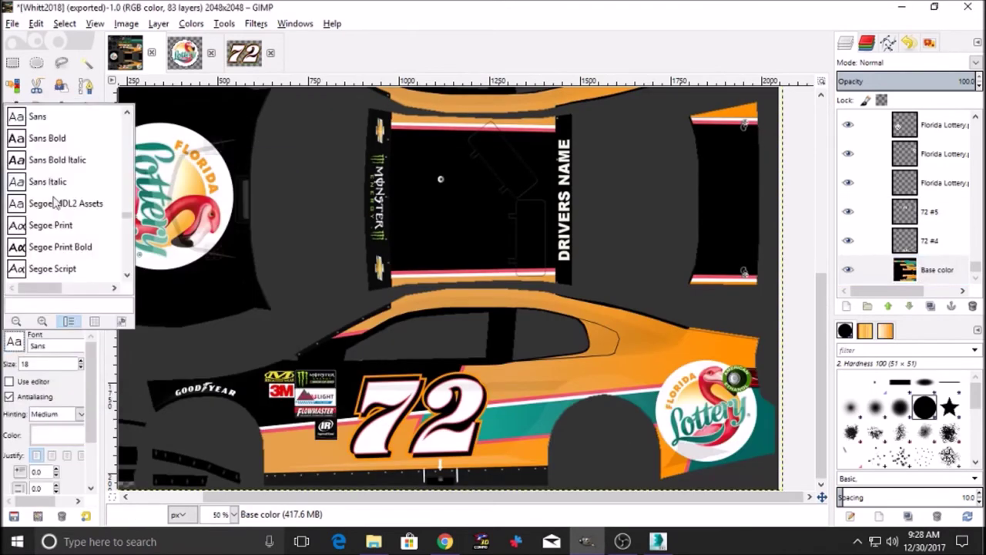
scroll(69, 185, down, 3)
key(Escape)
drag(461, 347, 667, 412)
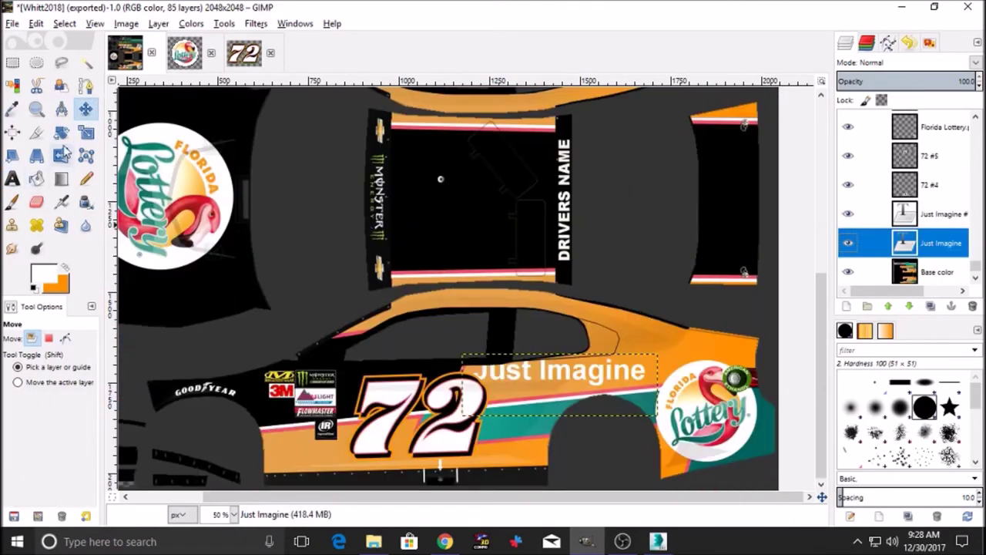
- Try rotating the Just Imagine text by -6.28 degrees and nudging it upward
drag(348, 349, 345, 375)
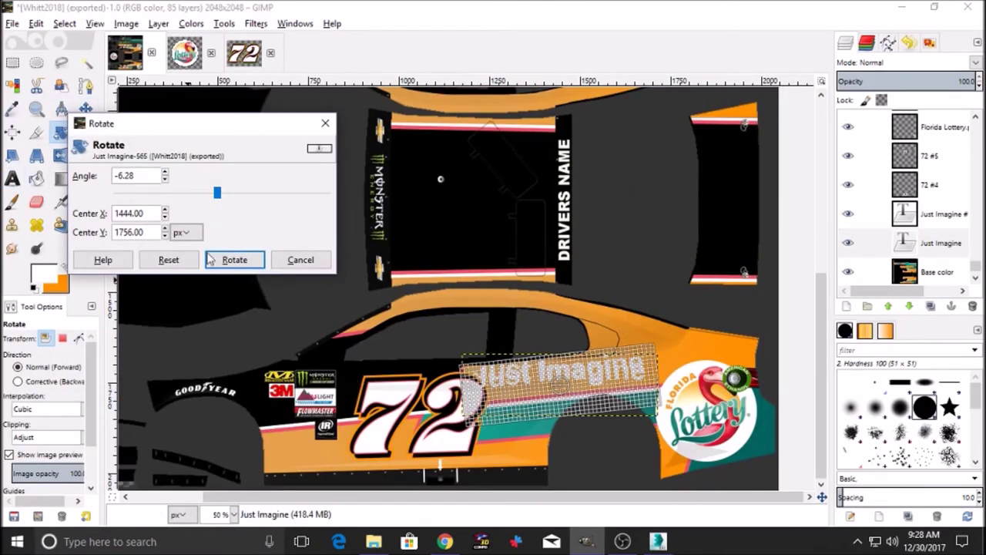
key(Return)
key(m)
drag(546, 384, 546, 379)
click(35, 24)
click(51, 42)
click(35, 24)
click(51, 42)
- Activate the lowest Just Imagine text layer and create a path from its text
click(943, 253)
click(925, 271)
click(12, 179)
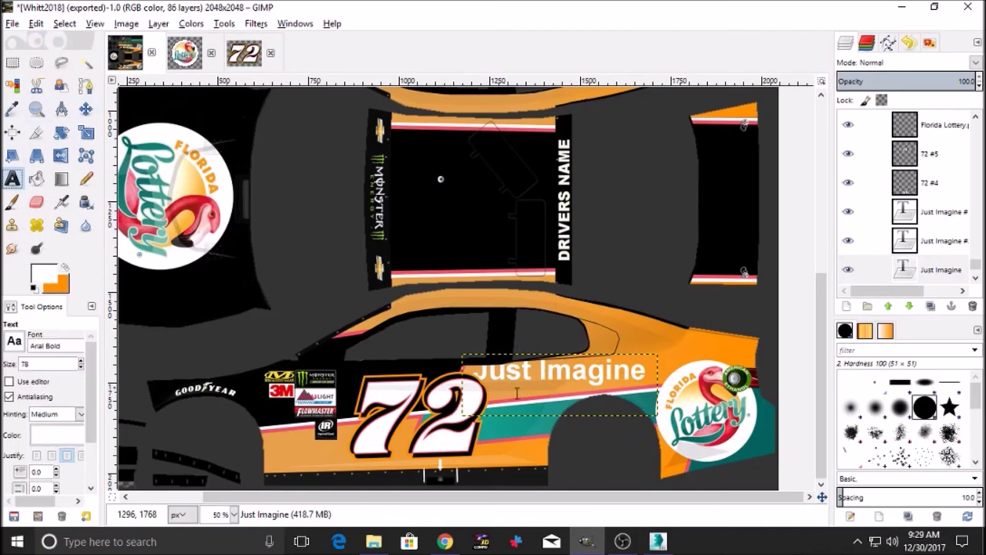
click(526, 377)
right_click(522, 376)
click(566, 288)
- Stroke the Just Imagine text path with a solid orange line 10 px wide
click(86, 110)
right_click(540, 424)
mouse_move(570, 290)
click(689, 460)
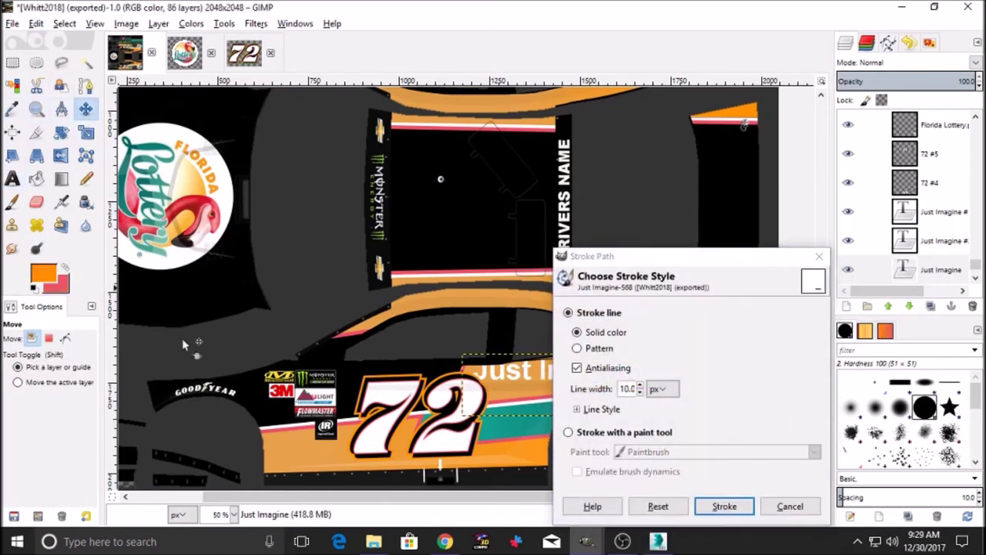
click(700, 506)
- Merge the Just Imagine text down onto its stroked layer and delete the leftover Just Imagine #1 text layer
right_click(945, 241)
click(853, 123)
click(936, 213)
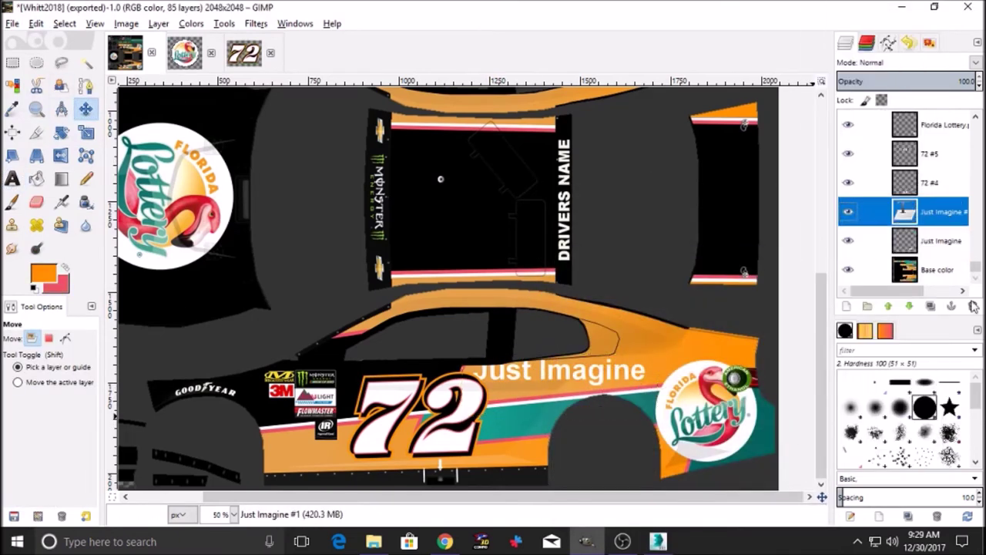
drag(543, 183, 564, 186)
scroll(544, 184, up, 4)
- Rotate the merged Just Imagine text about -5.8 degrees and move it onto the orange area behind the door number
click(941, 270)
scroll(526, 297, down, 4)
drag(514, 368, 548, 402)
click(61, 133)
drag(291, 341, 266, 374)
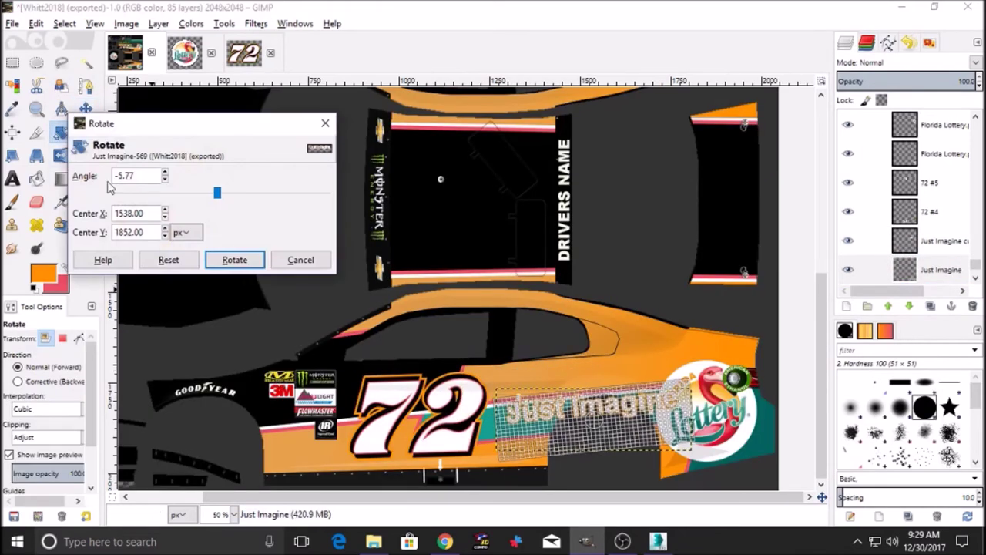
click(235, 264)
click(87, 109)
drag(518, 419, 507, 386)
- Fine-tune the rotation and position of the Just Imagine text so it follows the stripe above the rear wheel
click(61, 133)
drag(240, 281, 238, 283)
click(235, 263)
click(87, 109)
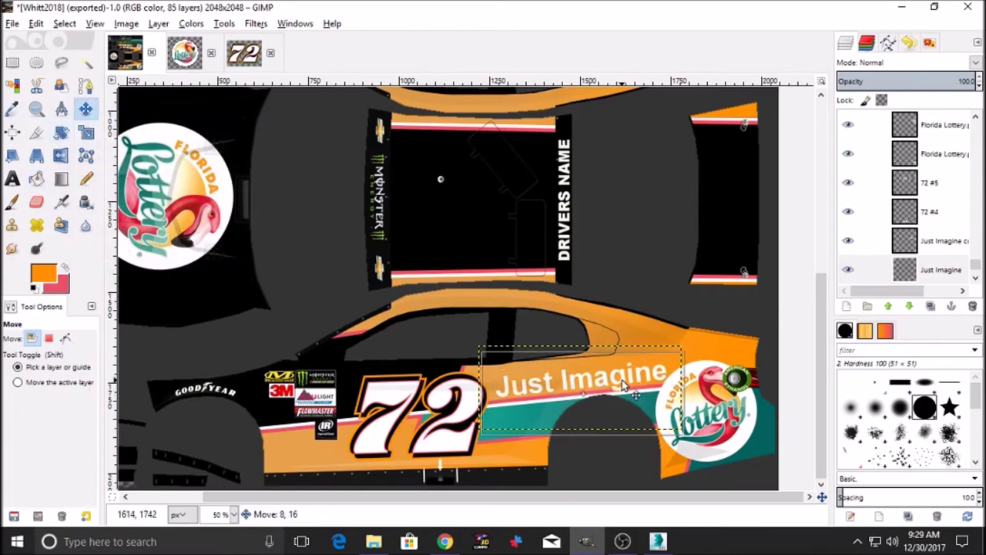
click(62, 133)
drag(221, 267, 219, 264)
click(221, 261)
click(86, 110)
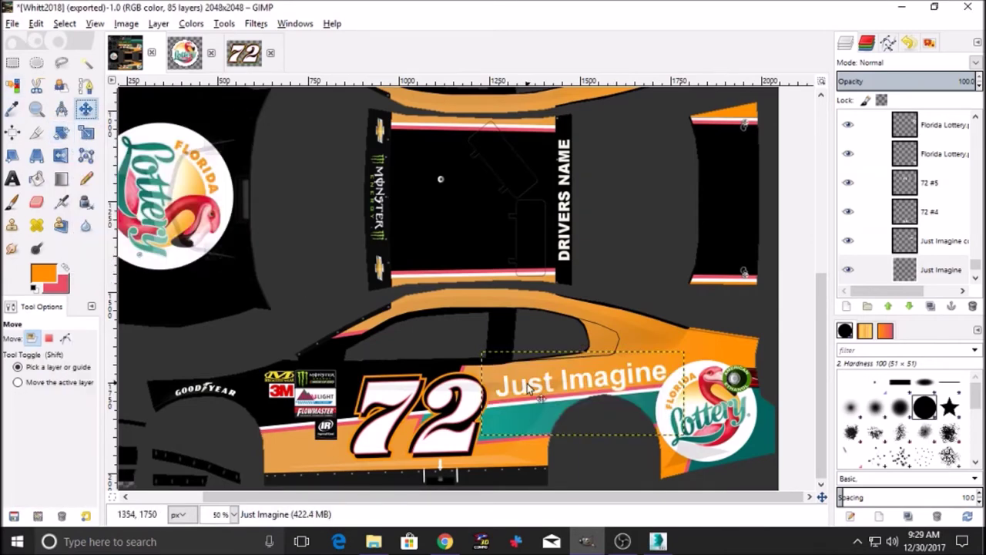
- Rotate the Just Imagine copy layer upside down and place it behind the number on the opposite side
scroll(522, 385, up, 7)
click(917, 240)
click(61, 133)
drag(549, 343, 666, 515)
key(Return)
key(m)
drag(656, 410, 646, 374)
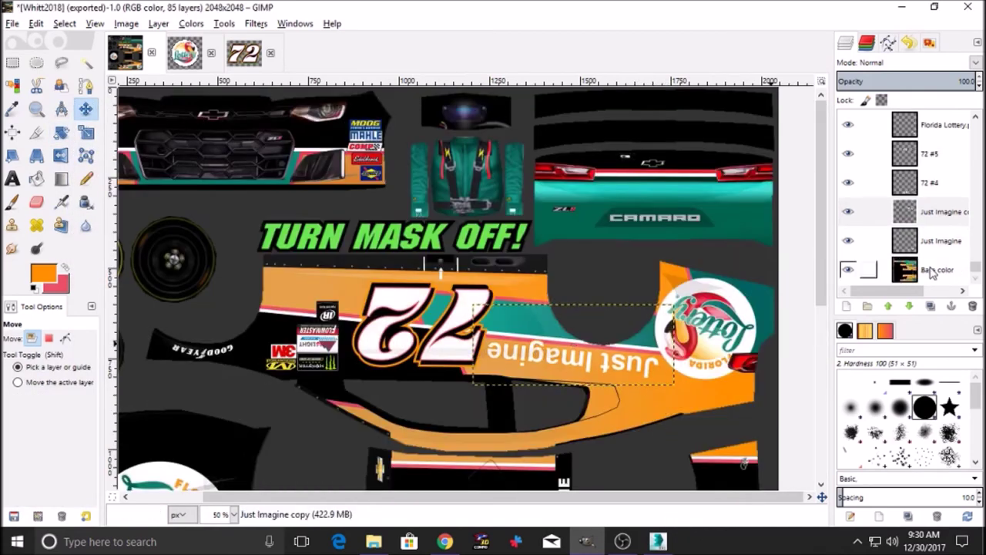
- Activate the Base color layer and re-export the Whitt2018 paint image
scroll(383, 279, down, 5)
click(383, 279)
click(13, 23)
click(60, 111)
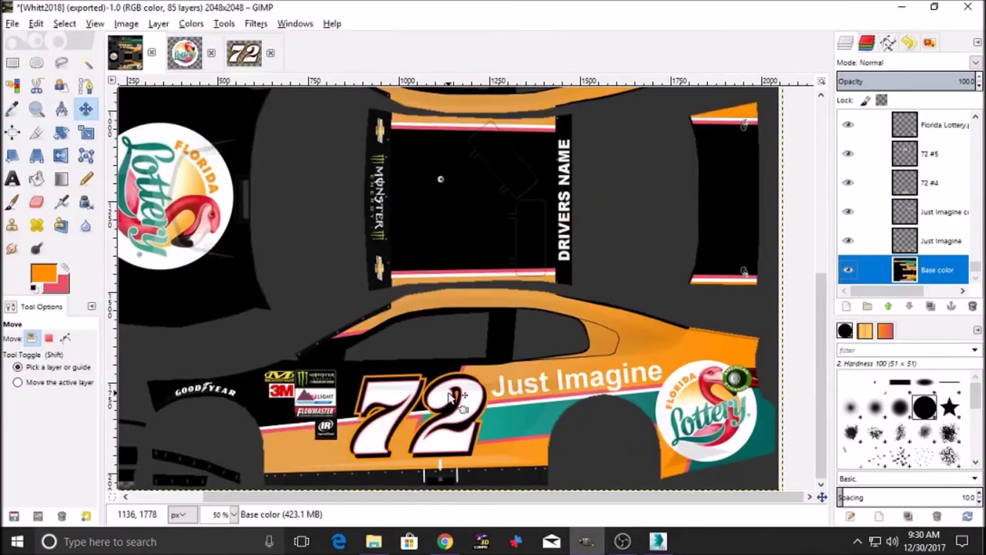
scroll(424, 370, up, 5)
click(12, 23)
click(66, 203)
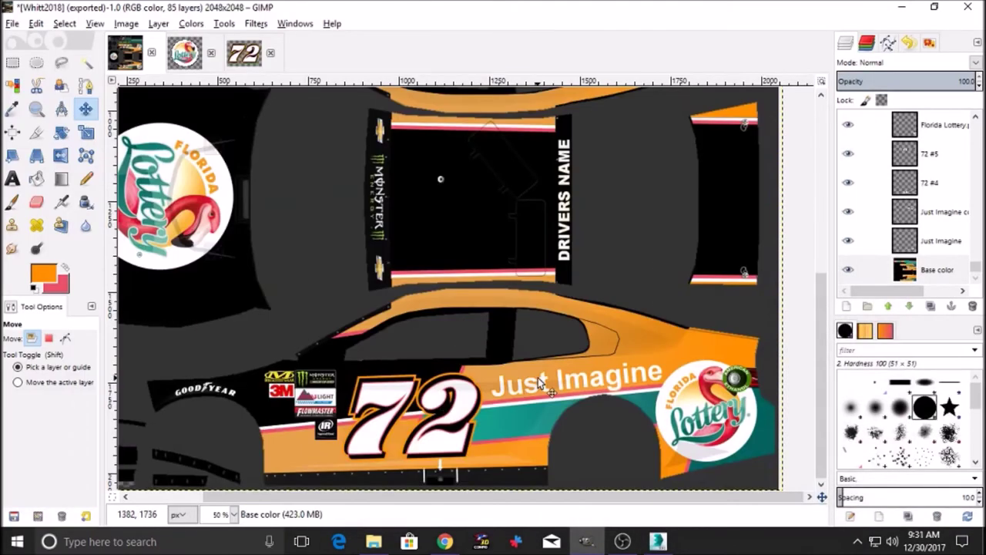
- Switch to 3ds Max and inspect the car model with the updated paint
drag(524, 498, 384, 530)
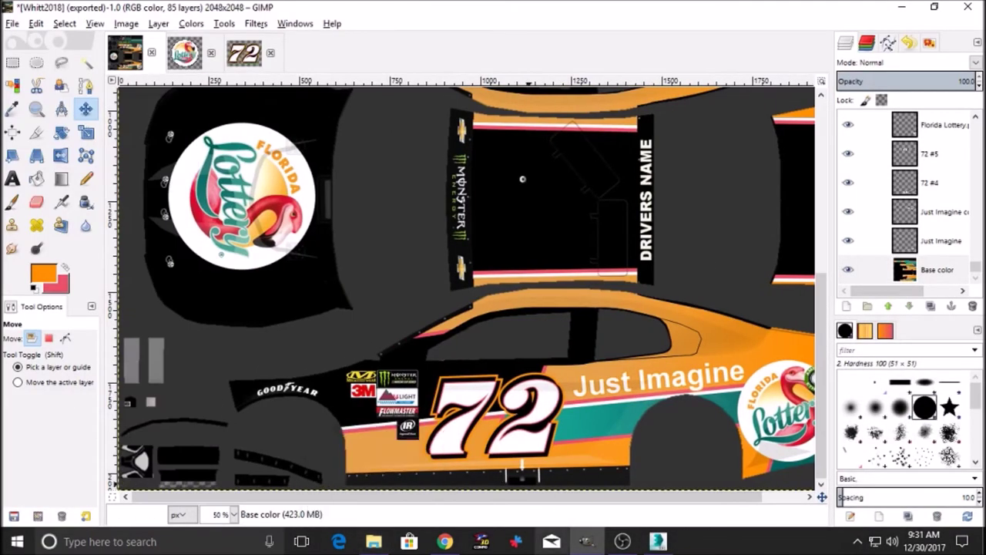
click(658, 541)
mouse_move(817, 141)
mouse_down()
mouse_move(827, 142)
mouse_move(822, 151)
mouse_up()
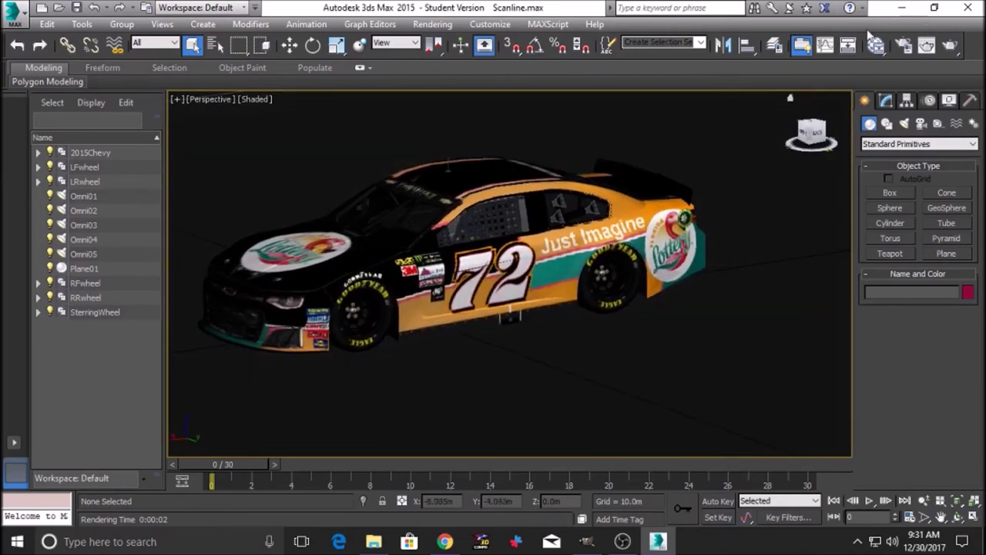
click(901, 10)
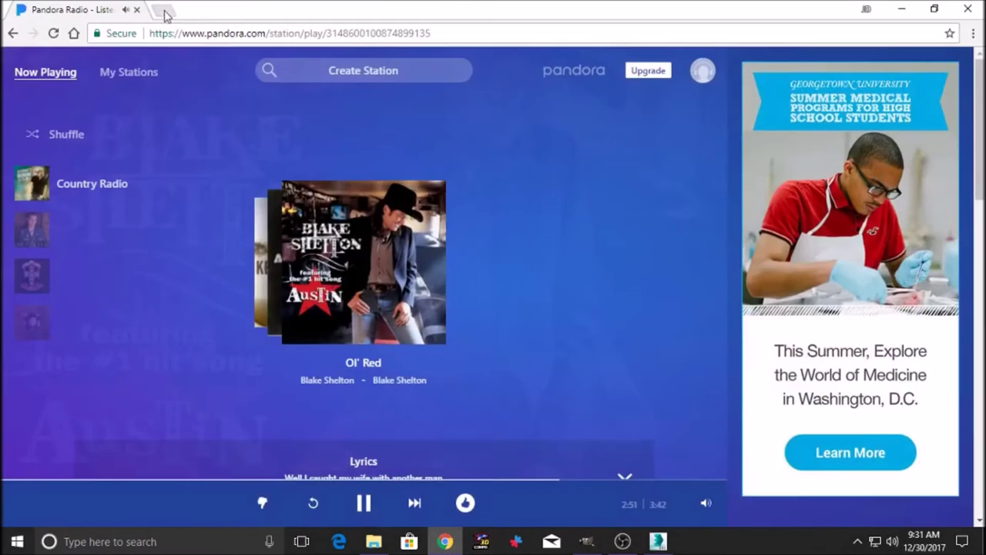
- Search Google Images for "bad boy mowers logo" in a new Chrome tab
key(ctrl+t)
text(bad boy mowers logo)
key(Return)
click(170, 118)
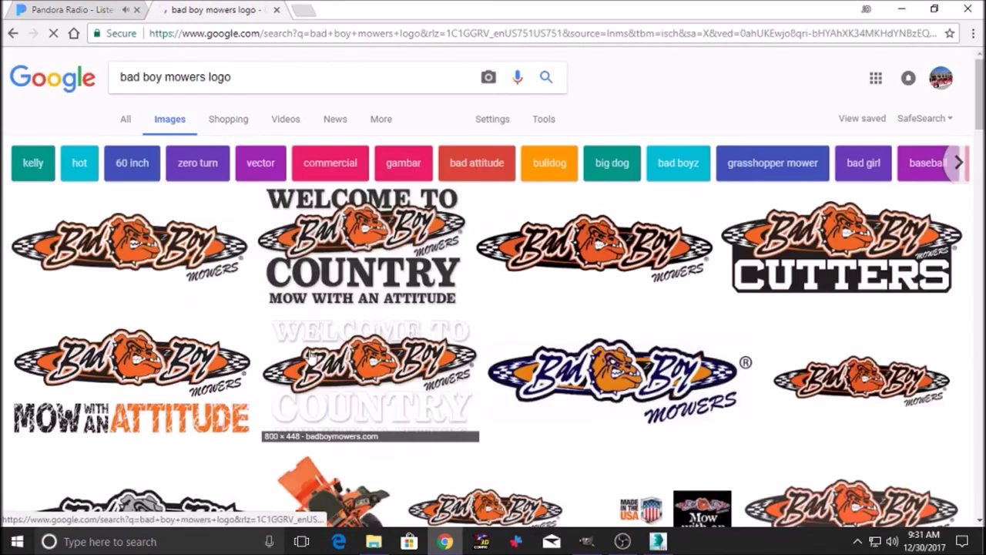
- Save the 1600 × 468 Bad Boy Mowers logo as Bad Boy Mowers in the NR2003 Painting Sponsors folder
click(127, 246)
right_click(317, 344)
click(363, 254)
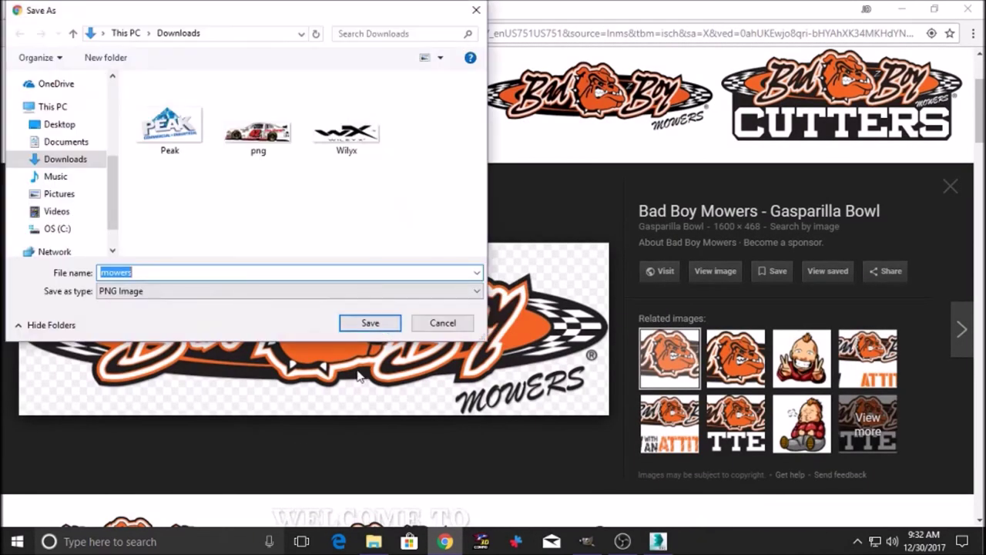
text(Bad Boy Mowers)
click(66, 141)
scroll(166, 231, down, 3)
double_click(184, 176)
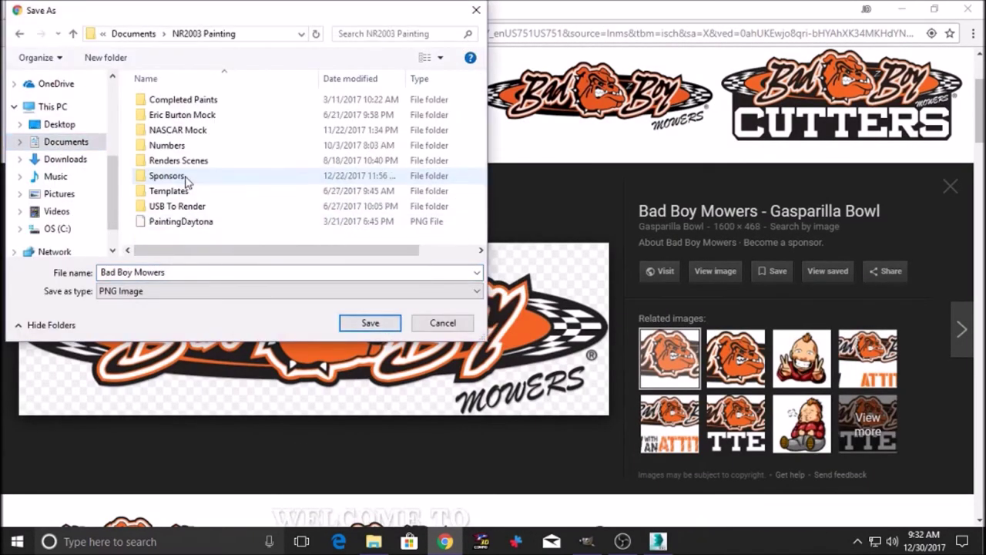
double_click(187, 182)
click(373, 325)
click(539, 280)
scroll(543, 282, down, 5)
scroll(310, 304, up, 7)
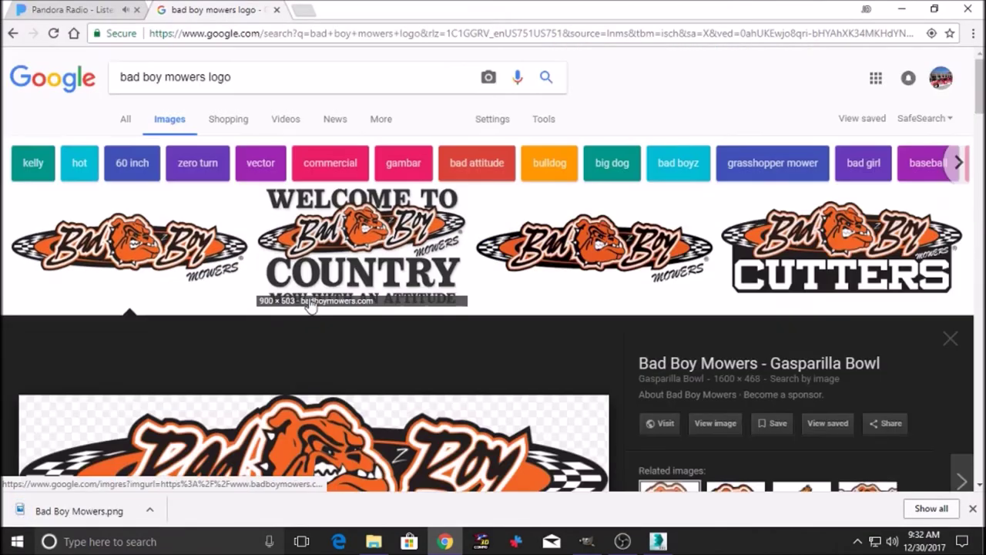
- Find the Bad Boy Mowers logo among the saved files, add it to the car template and scale it to 137 × 40 px behind the 72
click(278, 10)
click(901, 9)
click(374, 541)
click(279, 189)
click(711, 157)
text(bad)
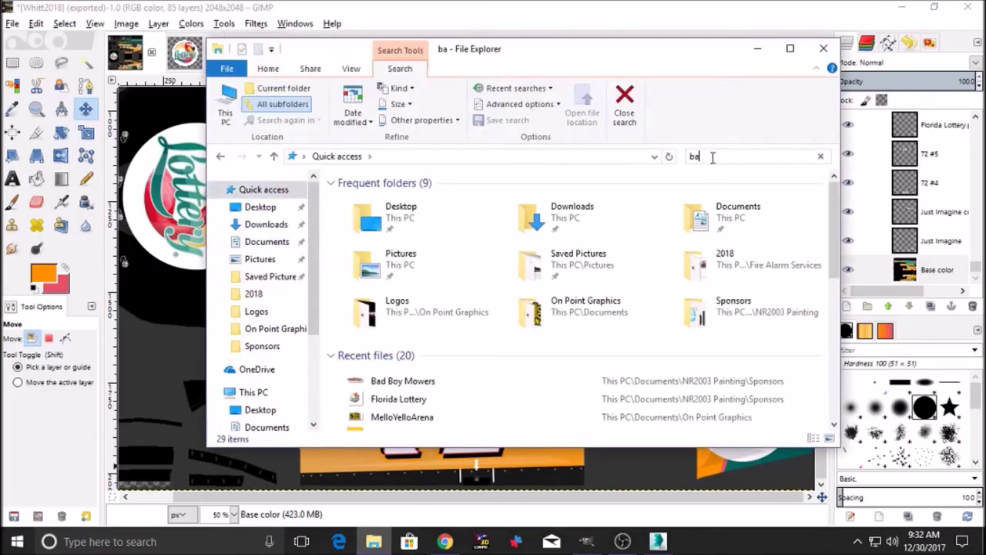
drag(405, 185, 552, 369)
click(86, 133)
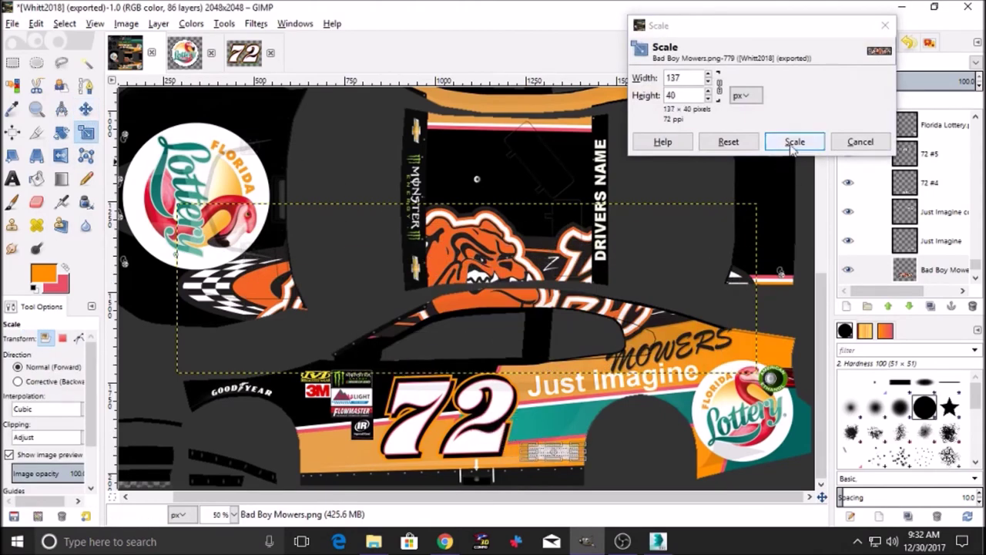
click(794, 142)
- Place a rotated copy of the small Bad Boy Mowers logo on the opposite side of the car
key(m)
drag(567, 456, 559, 25)
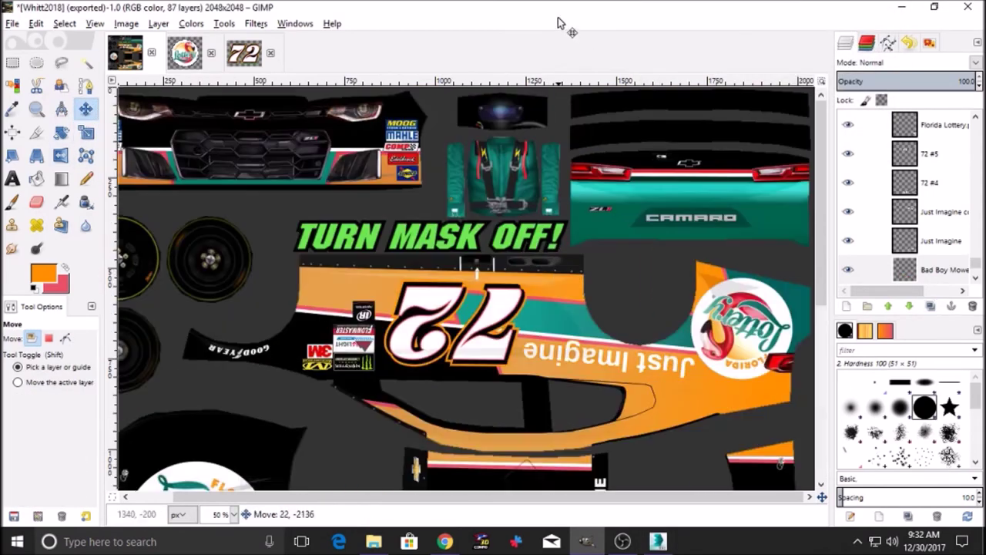
key(shift+r)
key(Escape)
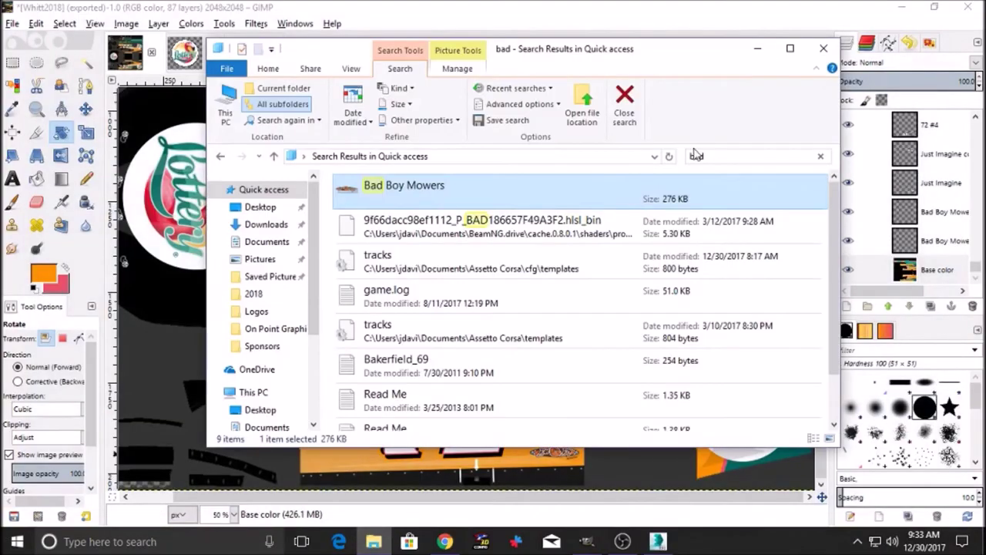
- Search the files for "rtic" and place the RTIC logo, scaled down, above the Bad Boy Mowers logo behind the 72
text(rtic)
drag(348, 187, 185, 29)
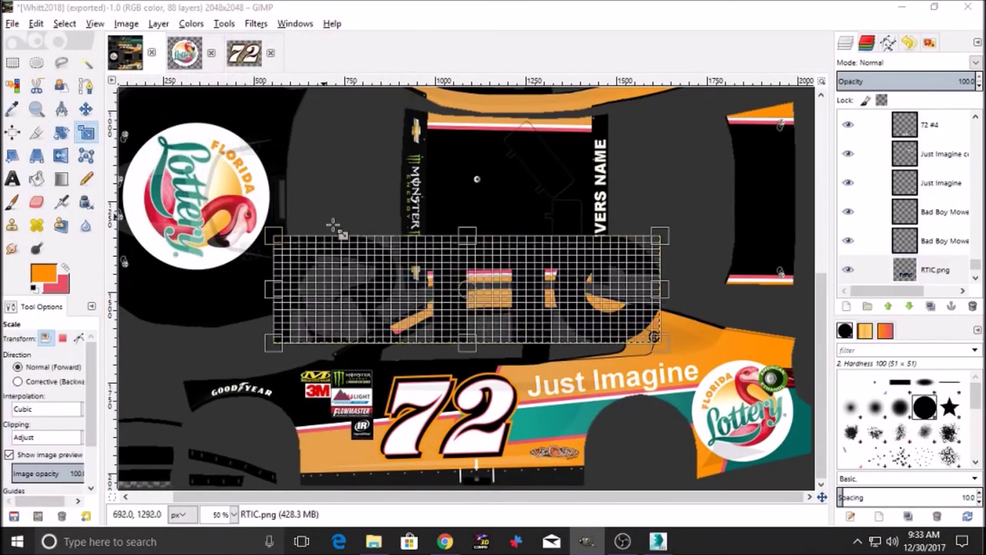
click(505, 413)
drag(462, 389, 520, 415)
click(792, 142)
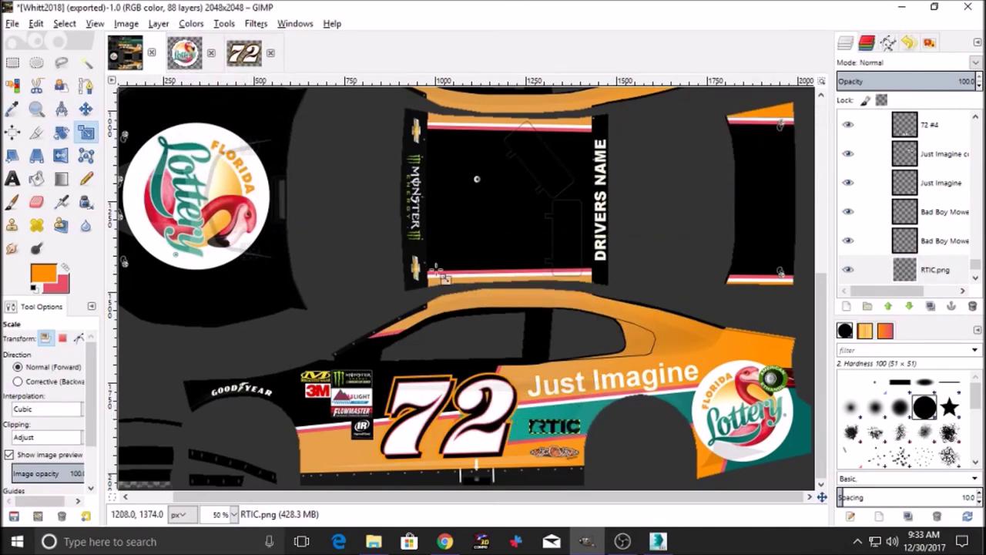
click(88, 113)
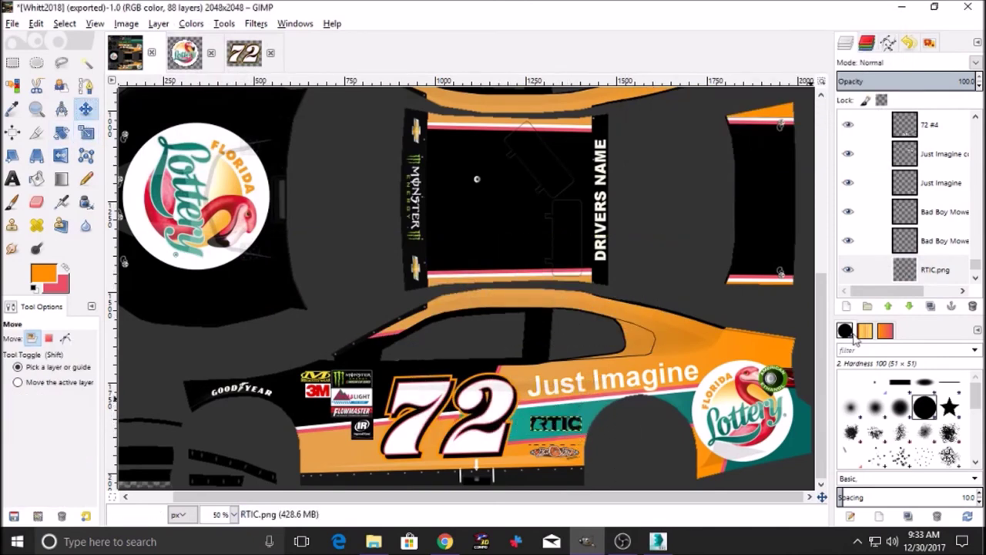
key(shift+e)
key(m)
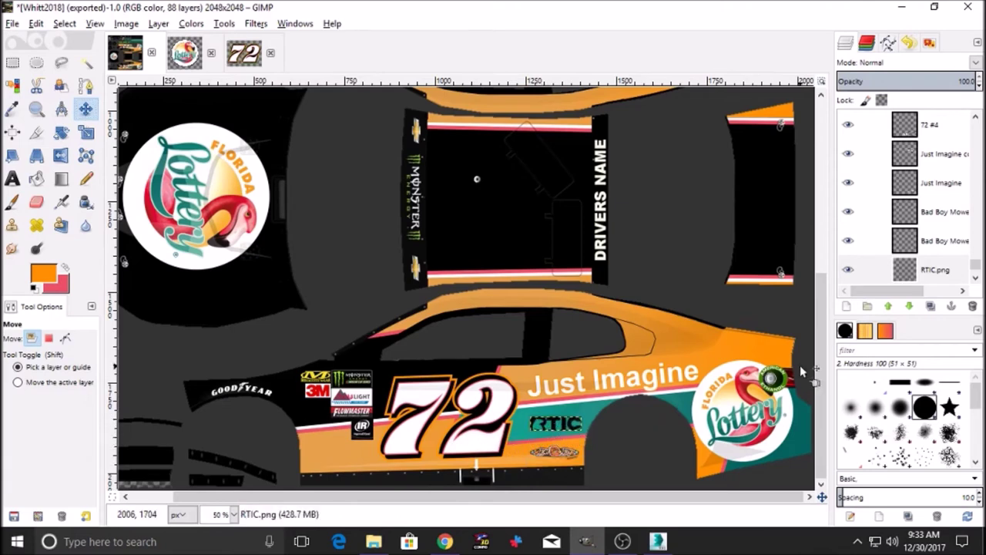
- Place a copy of the RTIC logo on the opposite side, rotate it 180° and activate the Base color layer
drag(580, 94, 558, 185)
click(61, 132)
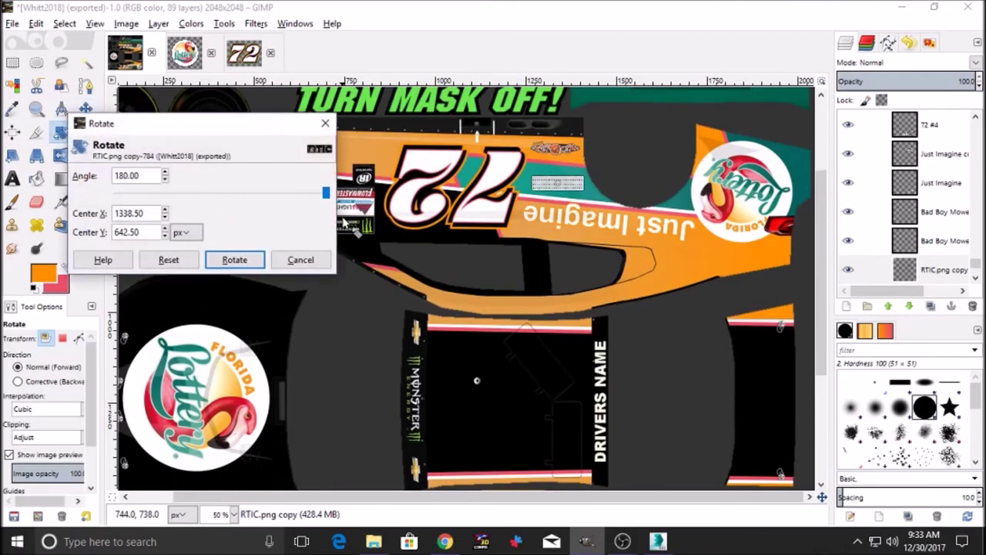
click(238, 258)
click(937, 269)
scroll(594, 341, down, 5)
scroll(605, 378, up, 7)
click(36, 24)
click(379, 87)
scroll(595, 432, down, 7)
scroll(659, 468, up, 7)
scroll(650, 460, down, 7)
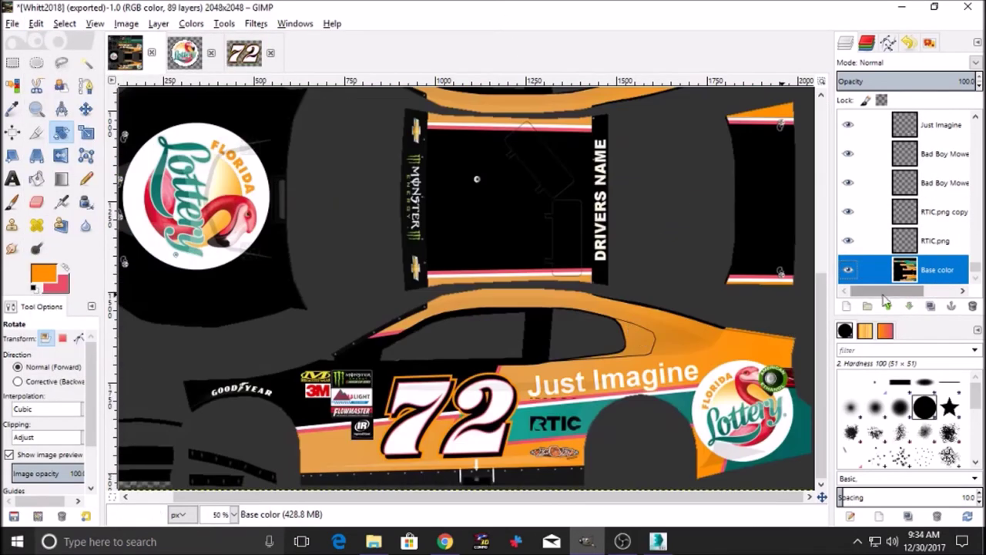
click(86, 108)
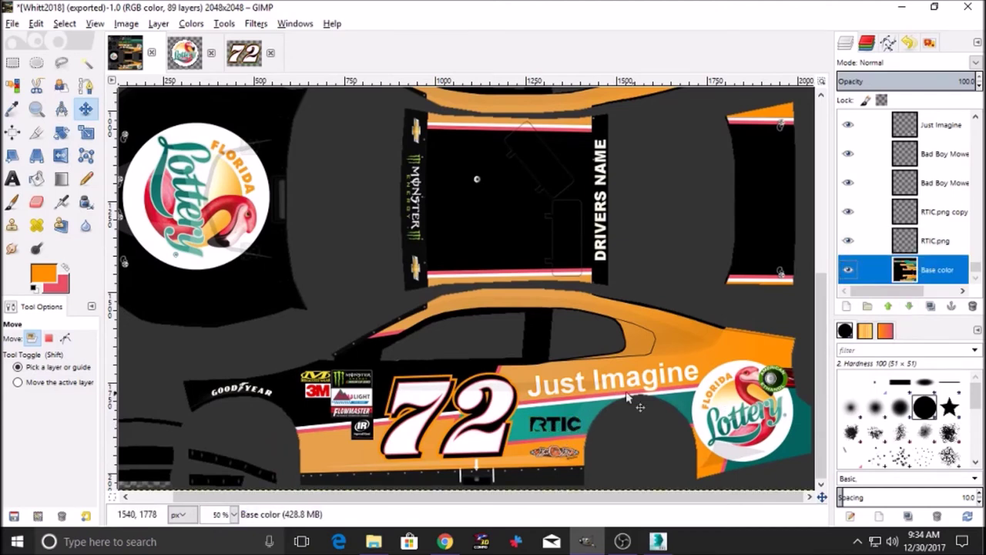
- Search the files for "standard" and select the Standard Plumbing Supply logo
click(374, 542)
click(739, 159)
text(standard)
click(490, 194)
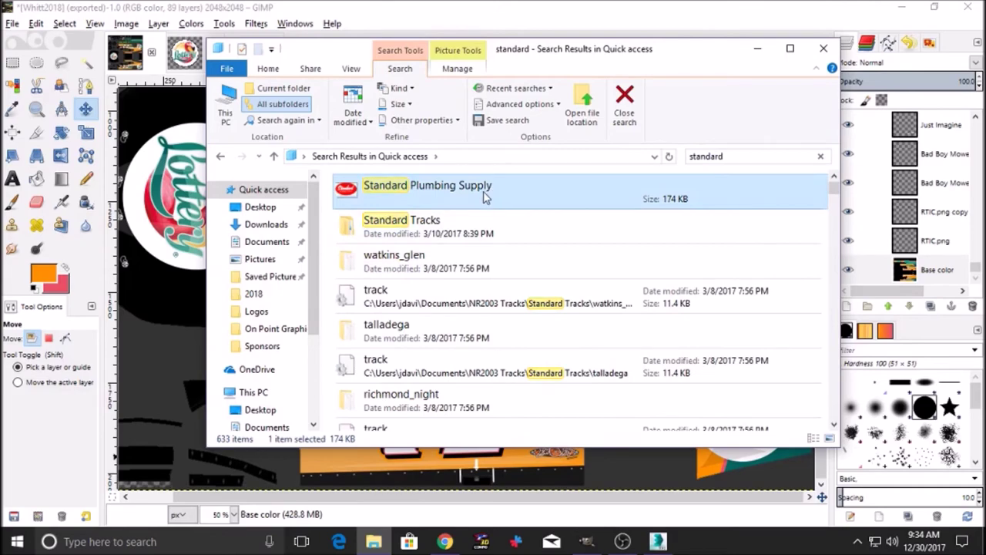
- Add another scaled-down Bad Boy Mowers logo to the pillar behind the side window and duplicate it onto the opposite pillar
click(733, 154)
text(bad)
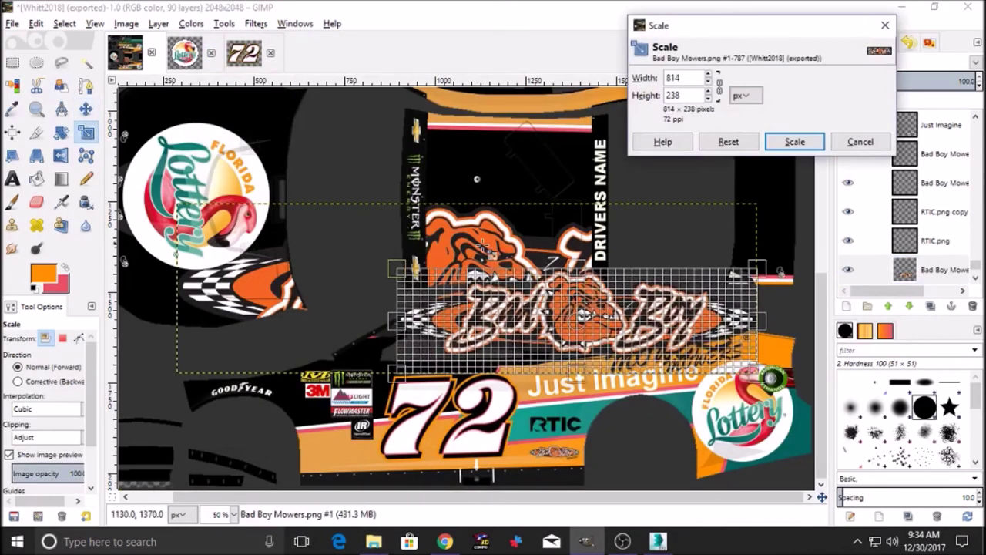
drag(484, 248, 668, 332)
click(794, 141)
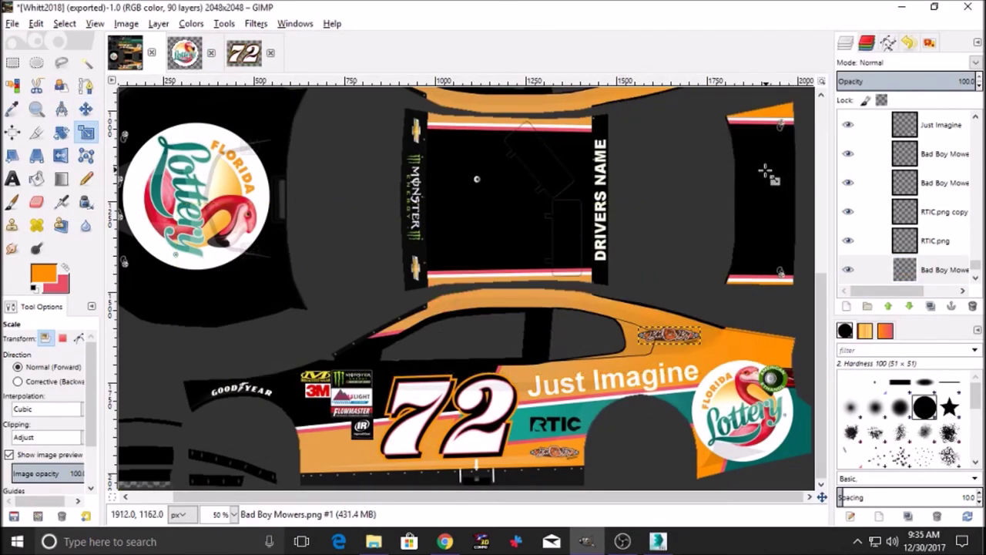
key(m)
key(ctrl+shift+d)
drag(681, 337, 664, 222)
- Rotate the original pillar's Bad Boy Mowers logo to follow the slope behind the window and adjust its position
click(927, 268)
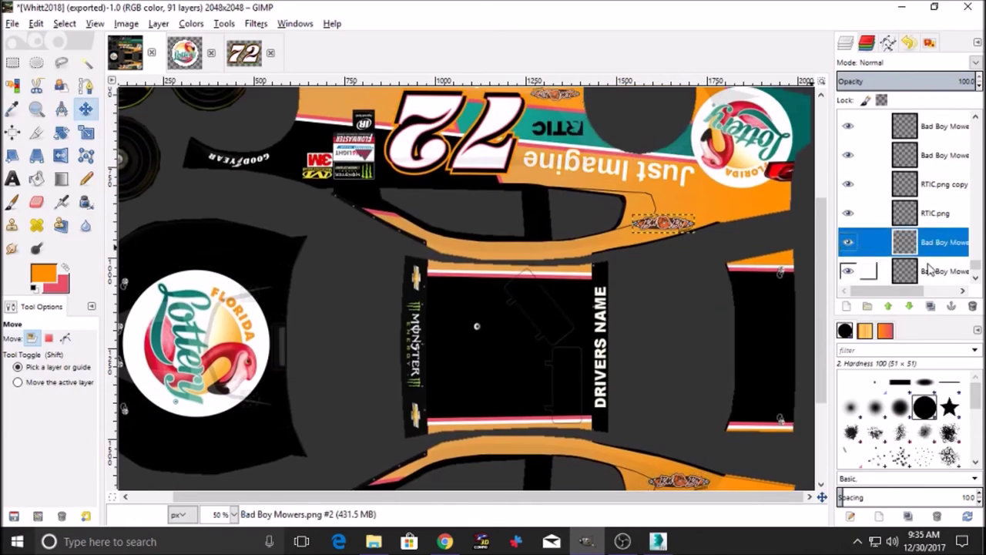
scroll(663, 293, down, 4)
key(shift+r)
click(465, 264)
click(236, 275)
key(m)
drag(706, 340, 712, 345)
- Rotate the duplicated Bad Boy Mowers logo to match the opposite pillar's slope and adjust its position
click(899, 248)
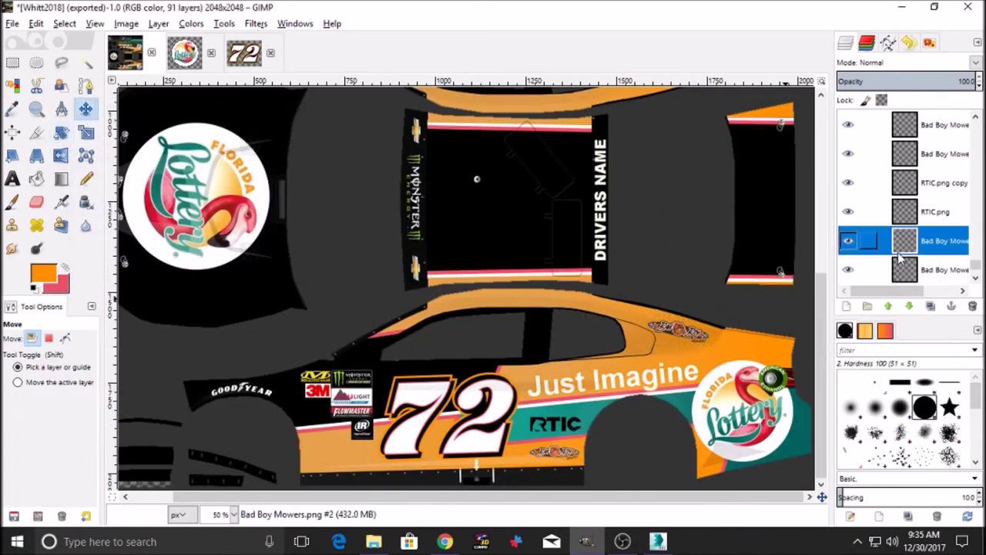
scroll(678, 332, up, 6)
key(shift+r)
drag(646, 375, 826, 370)
key(Return)
key(m)
drag(678, 377, 678, 376)
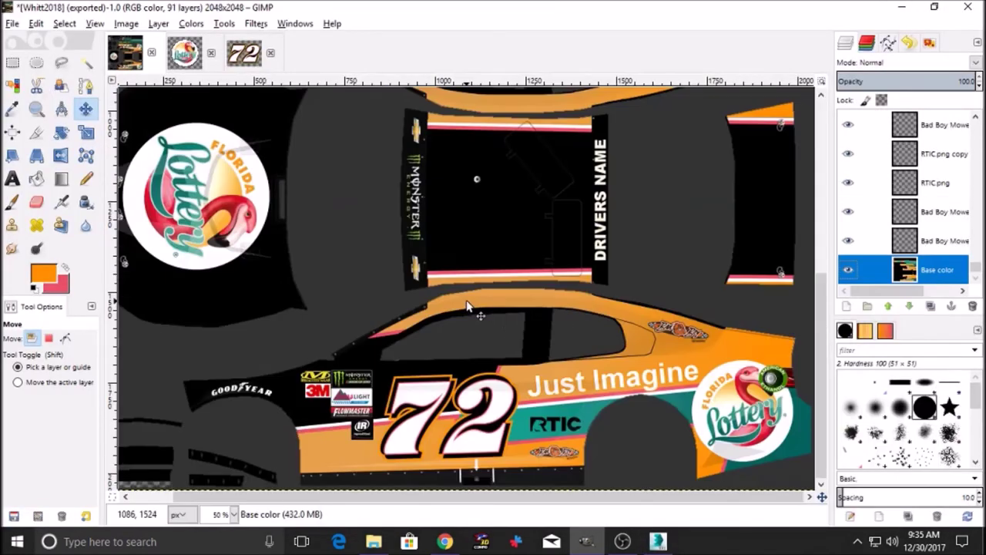
- Add white 78 px Arial Bold "Just Imagine" text over the roof and move a copy rotated -90° onto the rear deck
click(12, 178)
drag(391, 176, 623, 247)
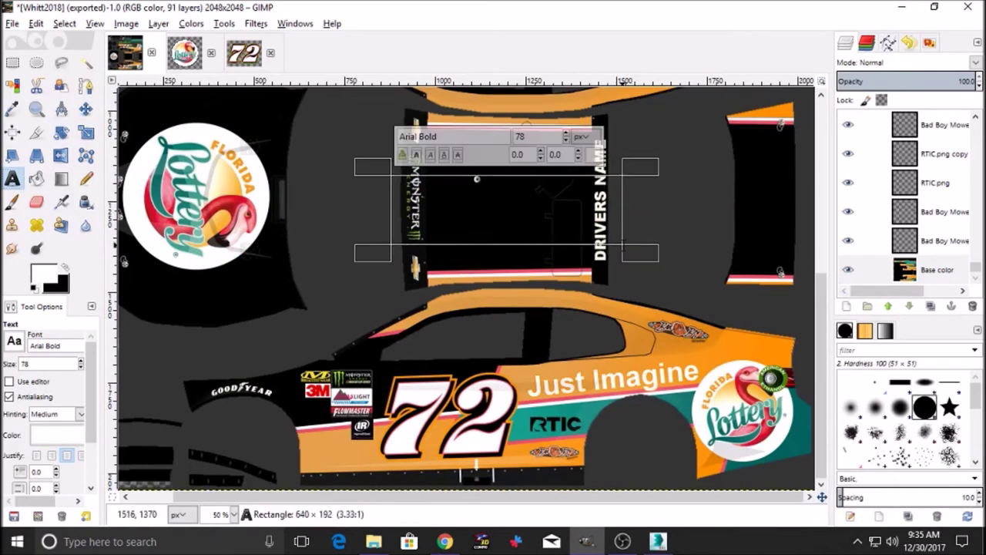
click(62, 132)
click(323, 234)
text(-90)
click(235, 259)
click(85, 110)
drag(493, 227, 769, 201)
- Scale the rear deck's Just Imagine lettering to fit between the stripes and align it along the deck's window-side edge
click(86, 133)
click(707, 122)
drag(708, 121, 720, 160)
click(806, 296)
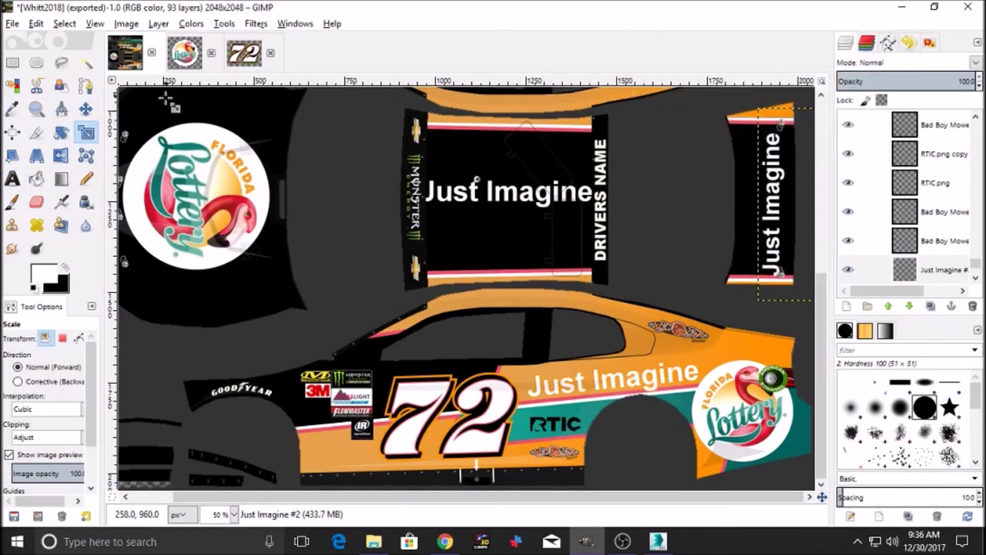
click(86, 109)
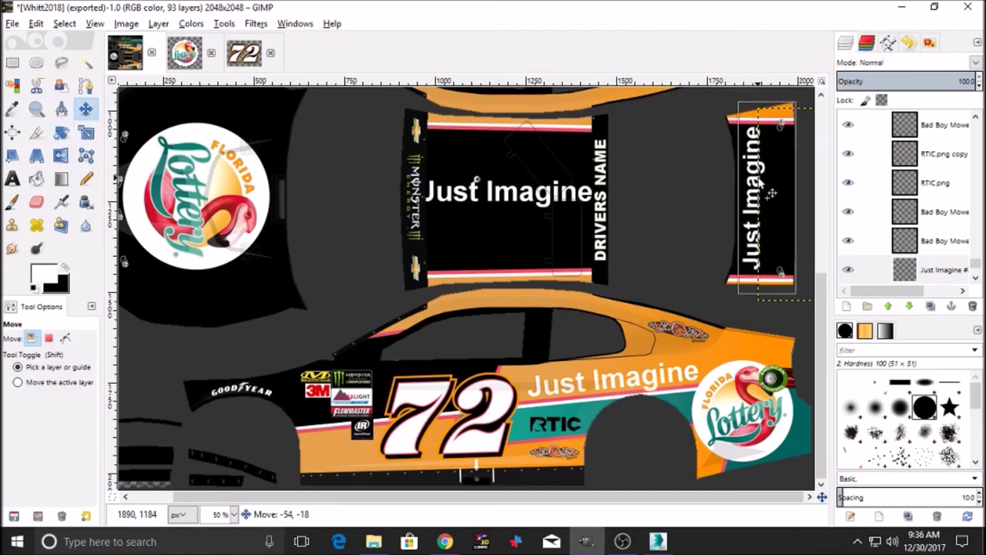
drag(777, 194, 776, 194)
- Duplicate the roof's Just Imagine text layer and create a path from the text
scroll(933, 245, down, 2)
click(933, 246)
click(931, 306)
click(12, 178)
click(490, 197)
right_click(490, 198)
click(86, 109)
click(85, 109)
- Outline the Just Imagine text in black by stroking its path and merge the lettering with its outline layer
click(66, 267)
right_click(472, 169)
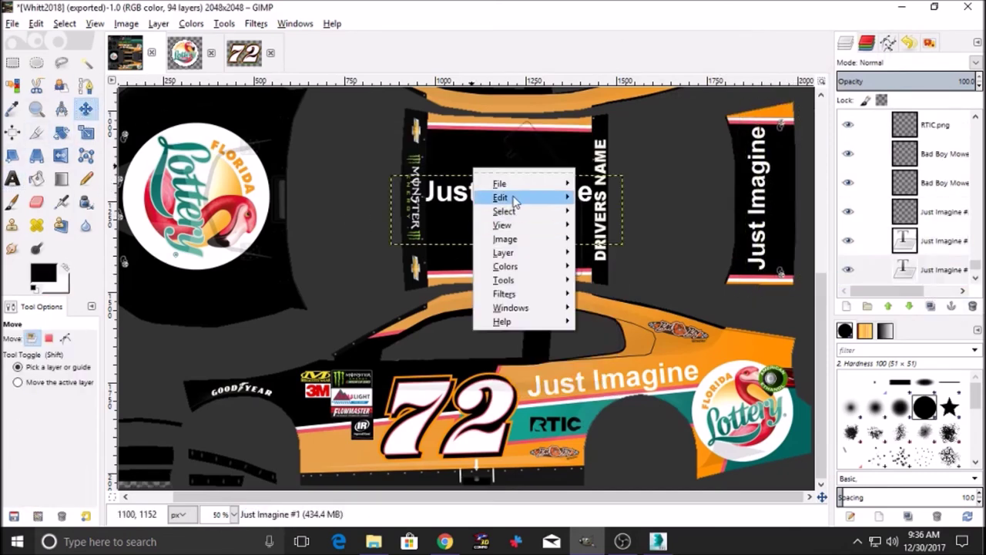
mouse_move(503, 196)
click(617, 469)
click(44, 273)
click(663, 507)
right_click(928, 242)
click(836, 127)
- Move the outlined Just Imagine lettering from the roof to the rear bumper and scale it to 374 × 112 px
mouse_move(444, 199)
mouse_down()
mouse_move(623, 8)
mouse_move(623, 203)
mouse_up()
click(86, 133)
click(693, 214)
drag(794, 243, 732, 237)
click(795, 141)
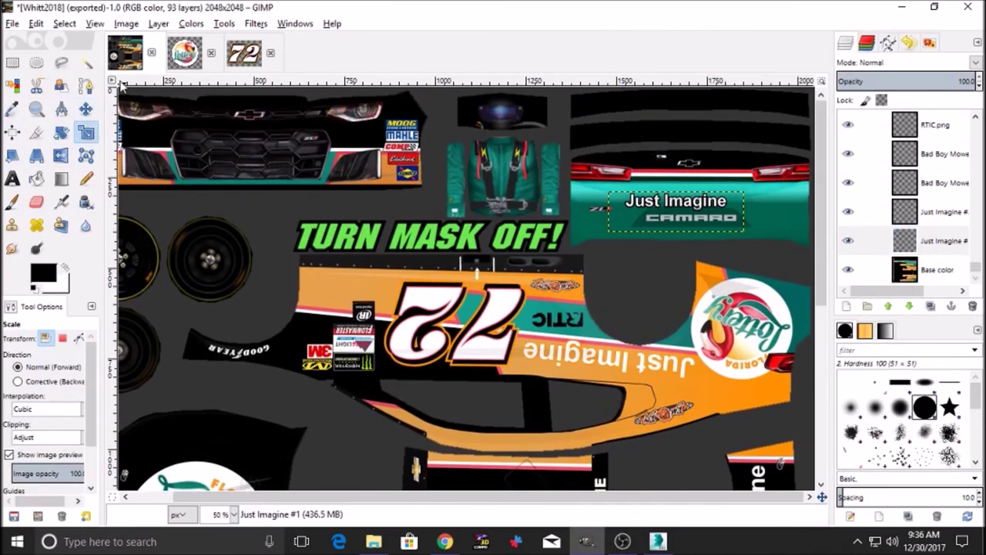
- Reposition the Just Imagine lettering centered above the CAMARO badge on the rear bumper
click(86, 110)
drag(673, 204, 681, 196)
click(36, 24)
click(62, 40)
key(shift+s)
click(692, 218)
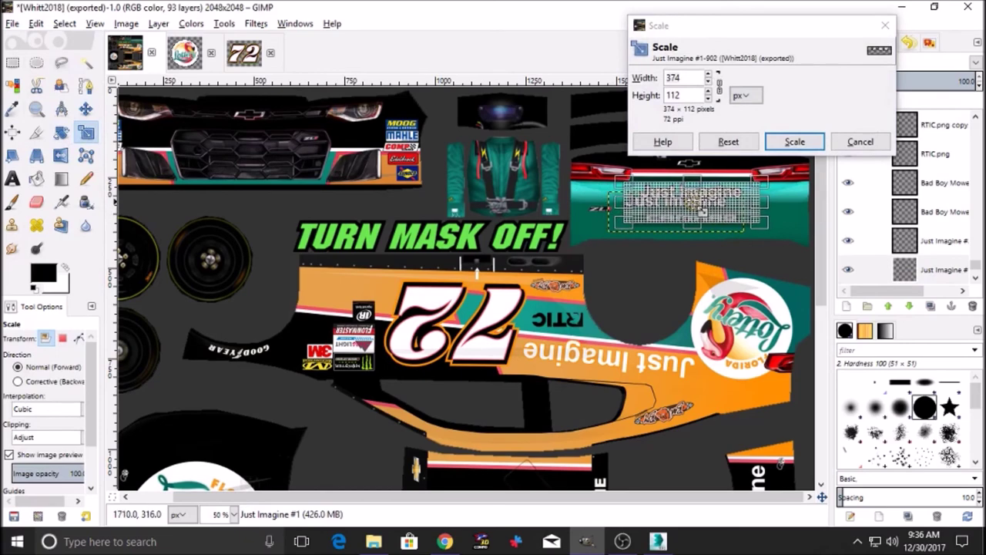
click(801, 140)
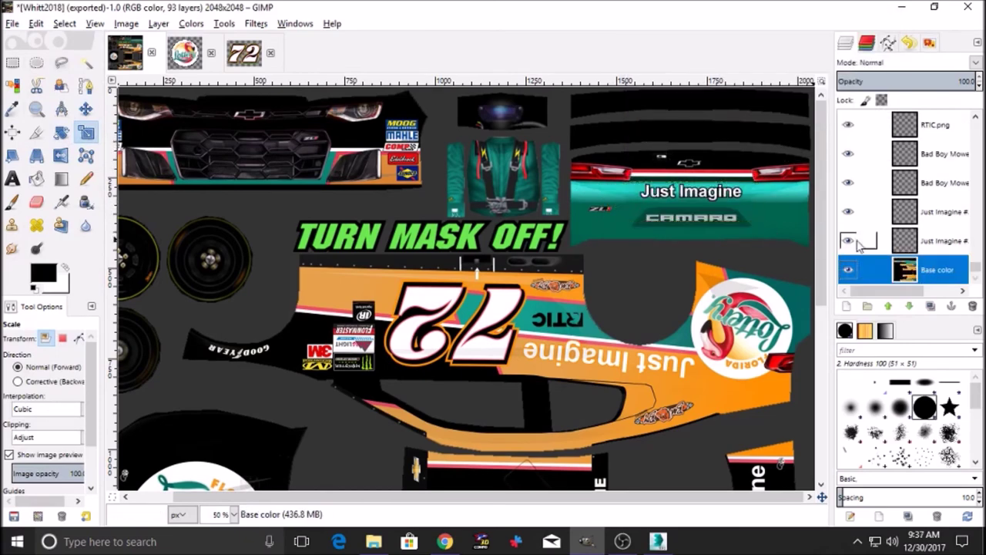
- Copy the Florida Lottery logo from its own image into the template, rotate it and scale it down for the rear deck
scroll(659, 305, down, 8)
click(183, 53)
drag(905, 124, 667, 317)
key(shift+r)
click(235, 260)
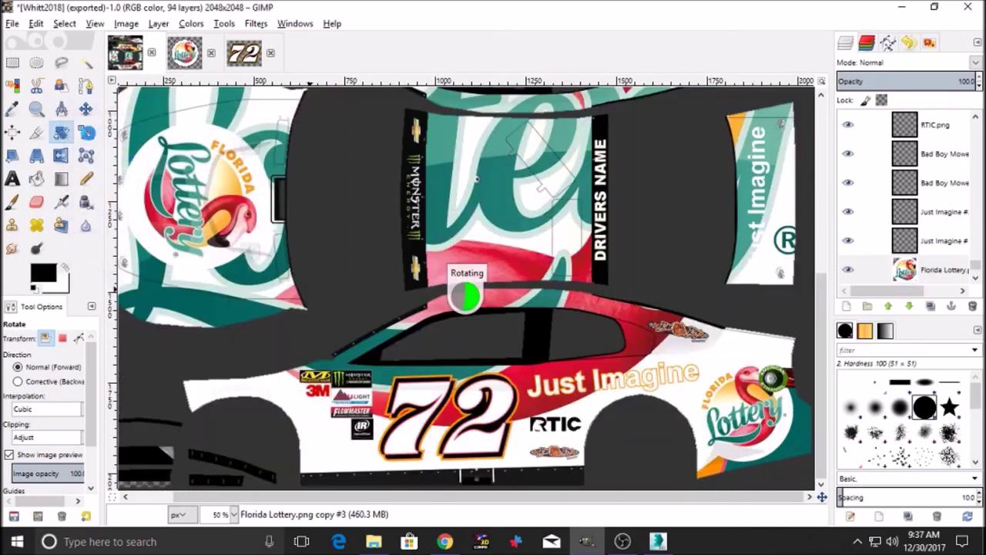
click(86, 133)
drag(392, 94, 743, 210)
click(794, 143)
- Line up three small Florida Lottery logos along the rear deck beside the Just Imagine lettering
key(m)
click(36, 23)
click(49, 41)
drag(787, 252, 779, 252)
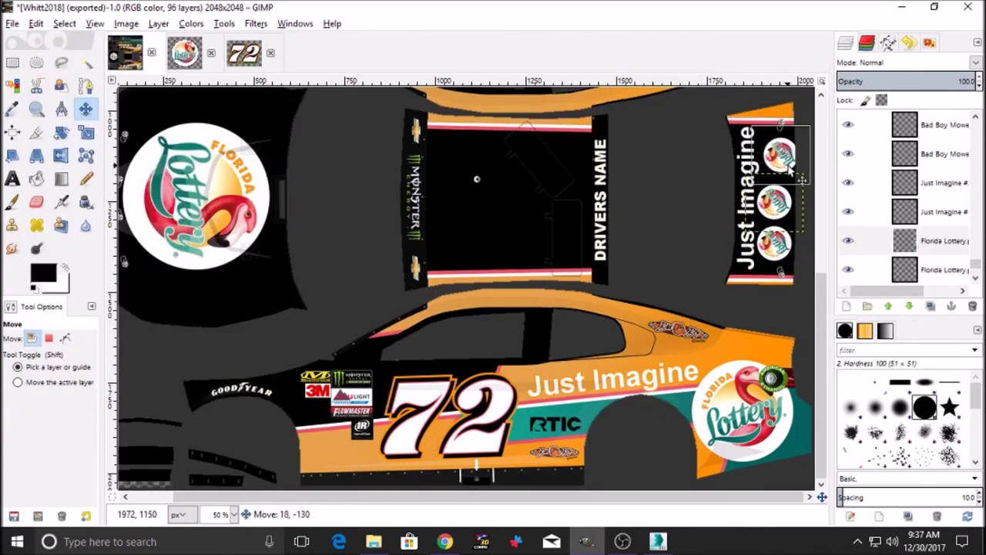
drag(781, 214, 782, 209)
click(805, 270)
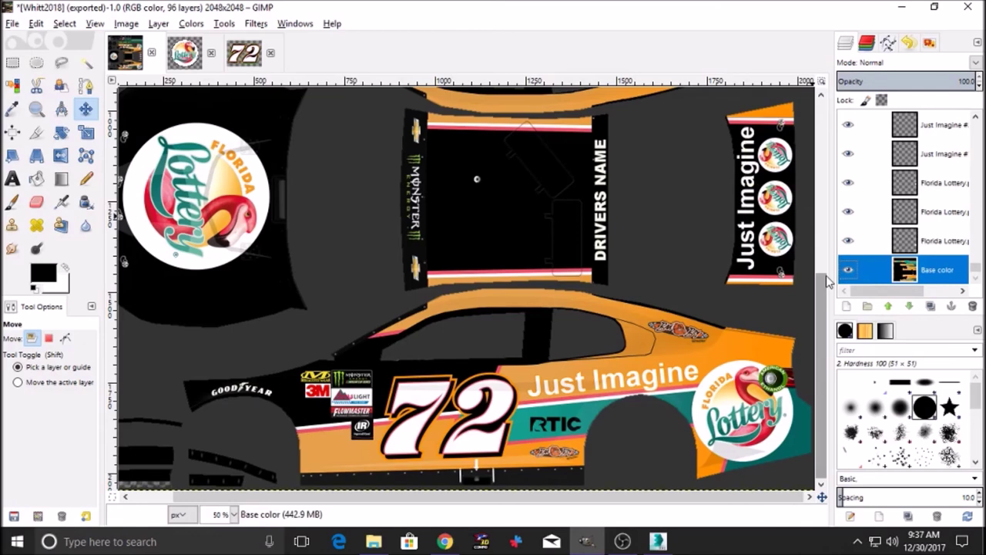
- Copy the 72 from its own image into the template and scale it down over the roof
click(244, 53)
drag(930, 143, 222, 139)
click(85, 132)
click(493, 279)
drag(292, 394, 456, 296)
drag(549, 240, 528, 195)
drag(619, 250, 583, 242)
drag(507, 243, 503, 256)
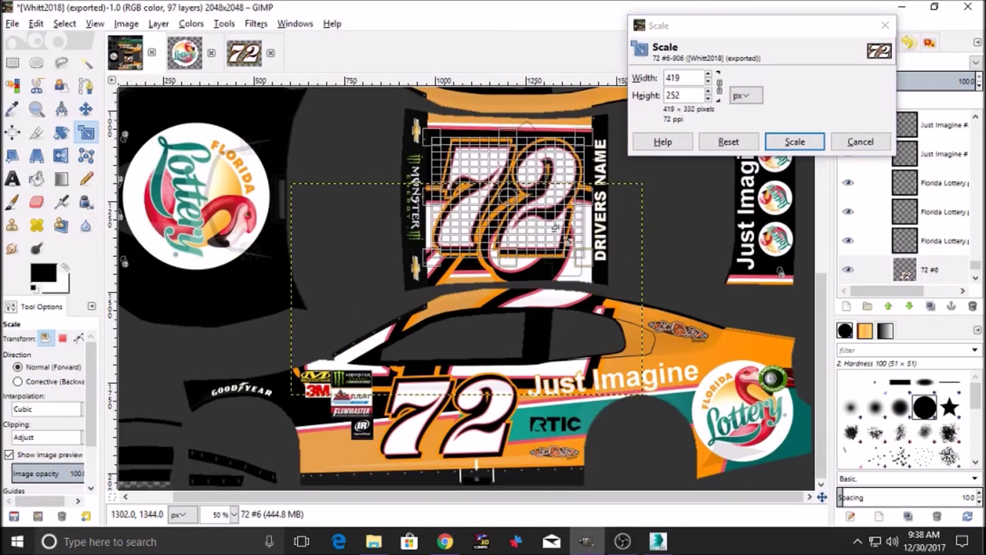
click(778, 145)
- Fine-tune the size of the roof's 72 and center it between the roof stripes
click(85, 110)
drag(459, 216, 459, 221)
click(86, 133)
click(508, 204)
drag(581, 145, 568, 156)
click(795, 142)
click(86, 109)
drag(540, 221, 540, 213)
click(685, 311)
- Search the files for "cole" and add the Cole Whitt logo to the car template
click(374, 541)
click(753, 158)
key(BackSpace)
key(BackSpace)
key(BackSpace)
text(cole)
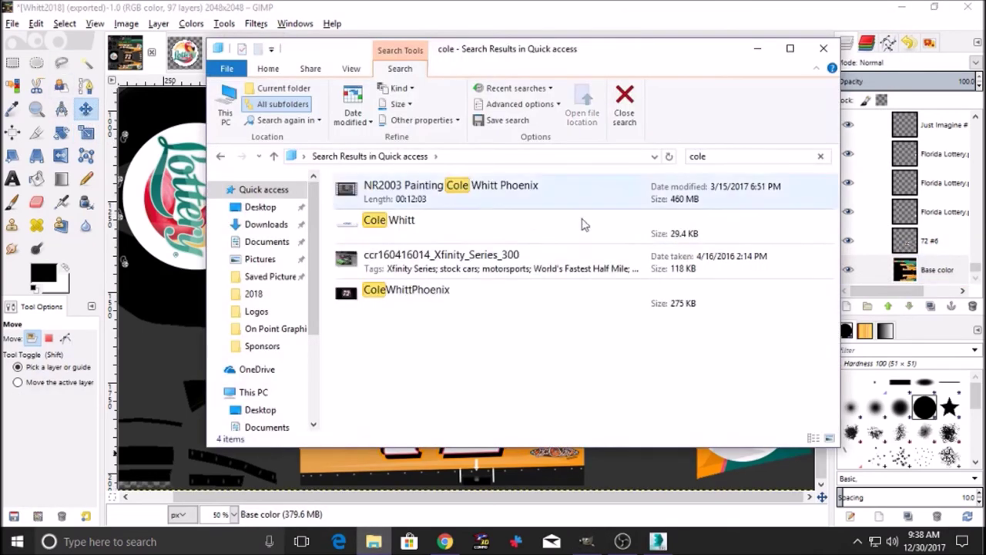
drag(389, 222, 188, 241)
click(516, 341)
click(759, 45)
- Recolor the Cole Whitt logo to black
click(191, 23)
click(204, 77)
click(310, 221)
- Scale the Cole Whitt logo down to fit the roof rail above the side window
click(94, 23)
mouse_move(121, 69)
click(319, 147)
key(shift+s)
click(454, 282)
drag(450, 275, 515, 299)
drag(713, 340, 668, 338)
click(794, 142)
mouse_move(515, 298)
mouse_down()
mouse_move(470, 290)
mouse_move(509, 298)
mouse_up()
click(493, 286)
click(795, 142)
click(84, 114)
- Place a copy of the Cole Whitt logo on the opposite roof rail and rotate it upside down to match that side
drag(584, 308, 583, 157)
scroll(583, 308, up, 5)
click(61, 132)
drag(493, 176, 770, 229)
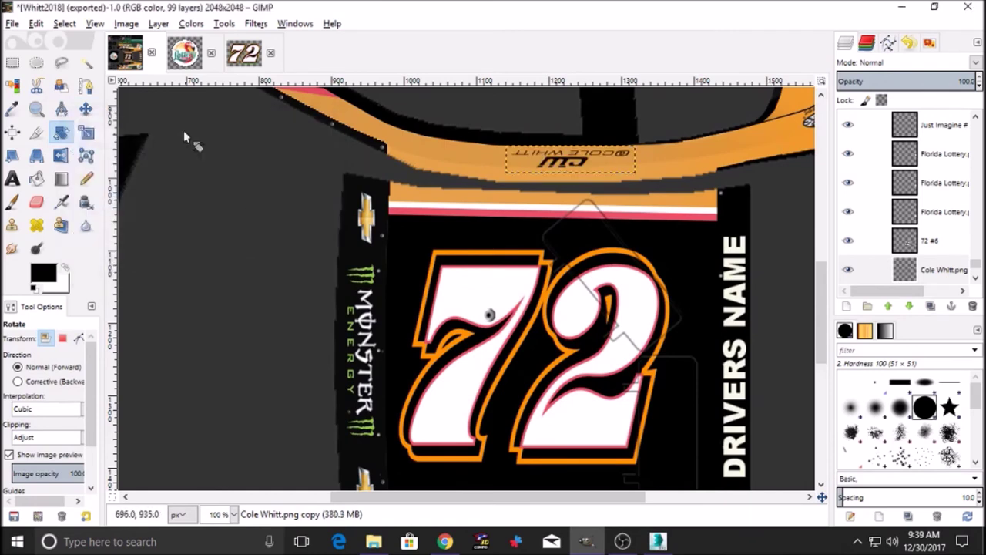
- Fine-tune the rotation and position of the Cole Whitt logos on the two roof rails
click(254, 260)
key(m)
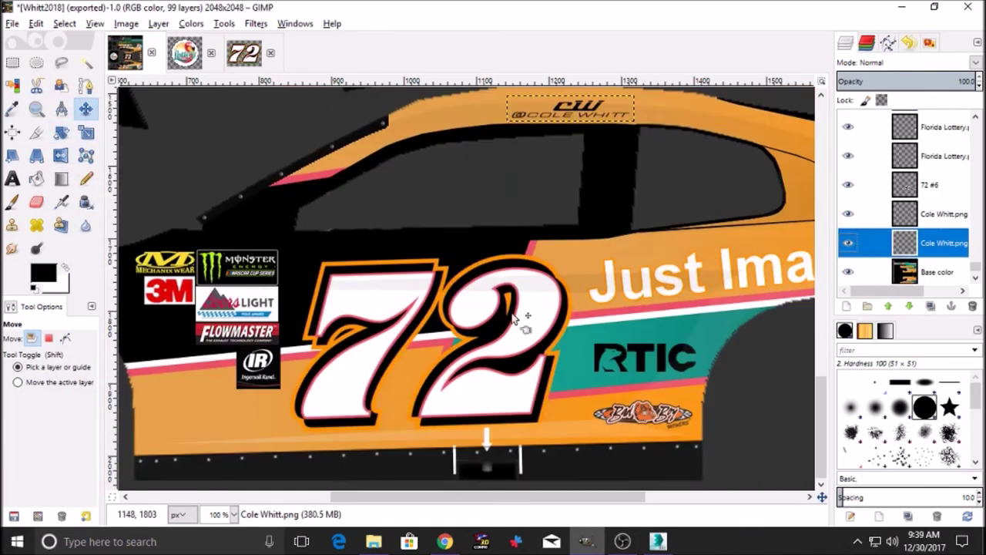
scroll(462, 231, up, 3)
click(61, 132)
key(m)
drag(560, 212, 537, 215)
- Export the updated paint scheme over the existing Whitt2018 image
click(95, 24)
mouse_move(115, 69)
click(337, 231)
click(12, 24)
click(70, 200)
click(620, 541)
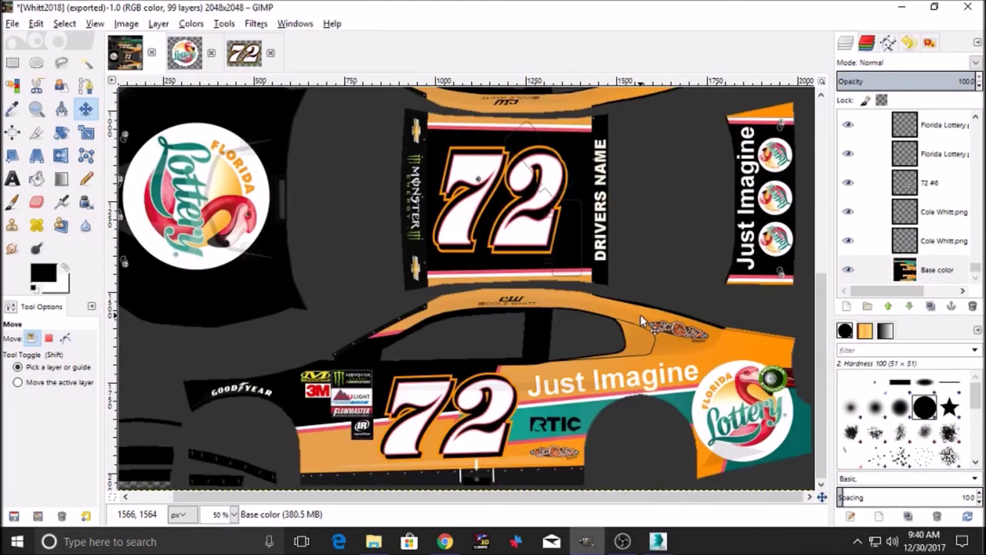
- Add the Nascar Race Car logo, scale it to 64 × 21 px at the front pillar base, and put its layer directly below Mask
click(373, 542)
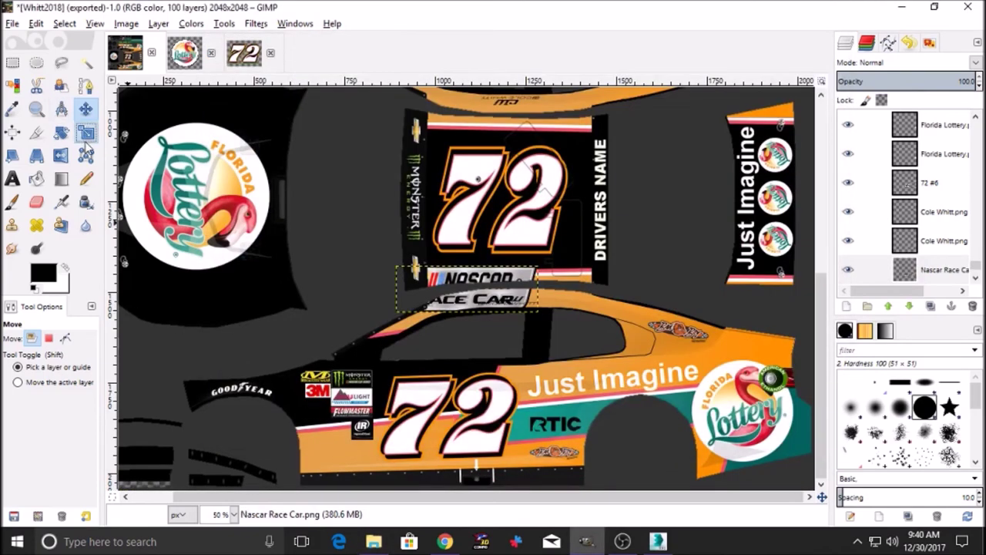
key(shift+s)
click(491, 327)
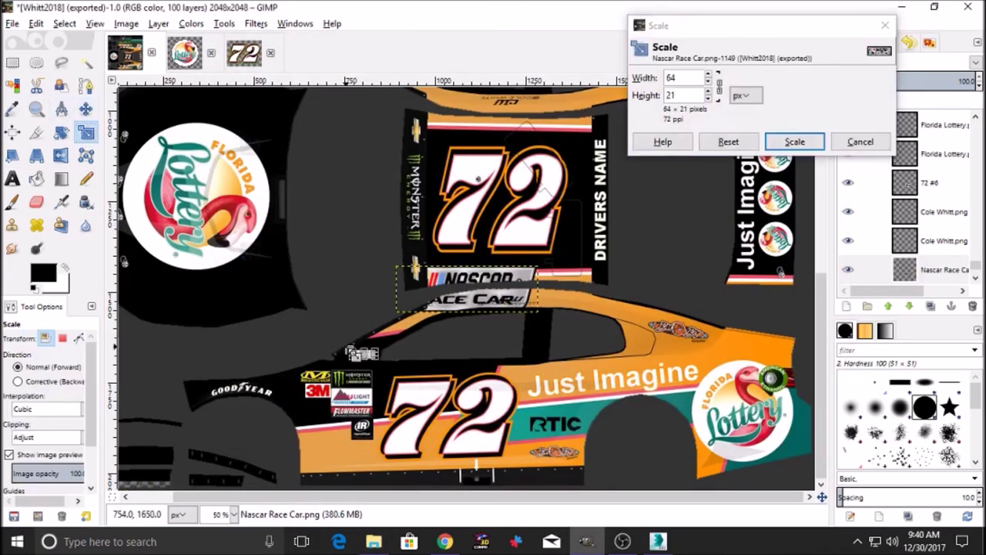
click(795, 142)
drag(942, 270, 947, 117)
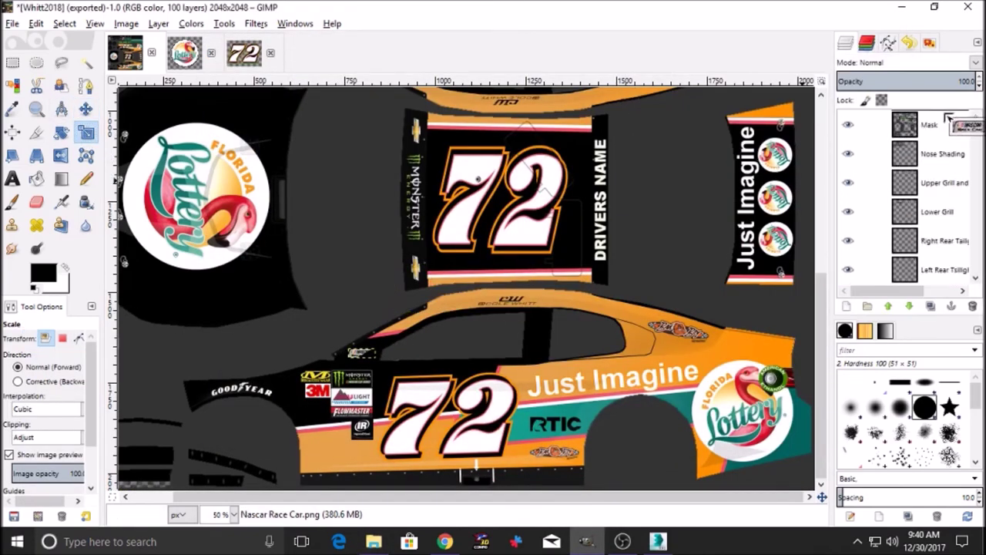
- Place a copy of the Nascar Race Car logo at the opposite side's front pillar base and rotate it 180°
click(85, 109)
drag(365, 356, 358, 286)
click(60, 135)
click(262, 283)
text(180)
key(Return)
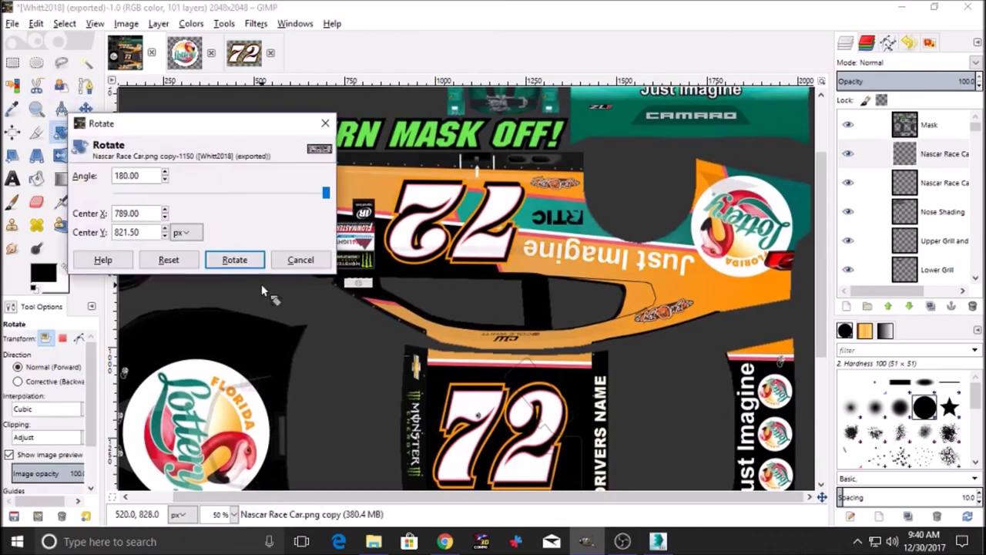
key(Return)
- Add another 72 number above the Base color layer and scale it to 83 × 50 px beside the front grille, below the headlight
scroll(925, 264, down, 20)
click(936, 276)
scroll(464, 360, down, 5)
scroll(462, 360, up, 5)
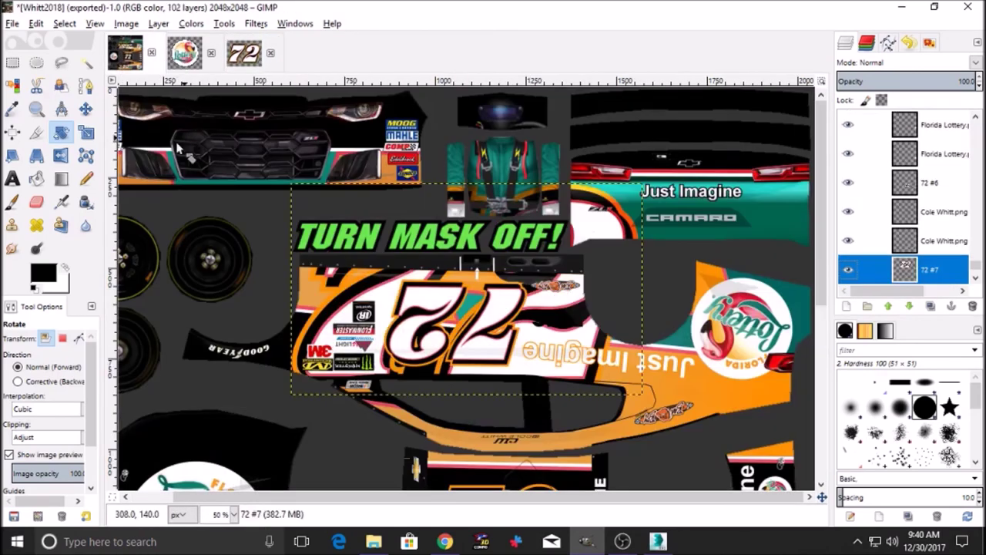
key(shift+s)
click(373, 218)
drag(376, 218, 239, 177)
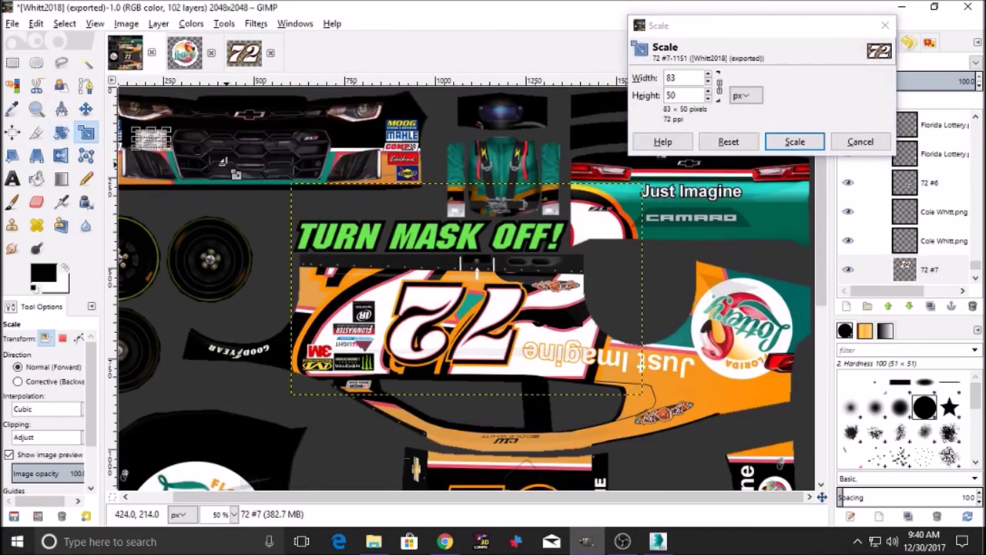
click(782, 146)
click(86, 109)
drag(148, 139, 148, 137)
click(35, 24)
click(85, 40)
- Duplicate the small 72 and fit the small numbers on the front bumper and the outer corner of the rear bumper
click(931, 306)
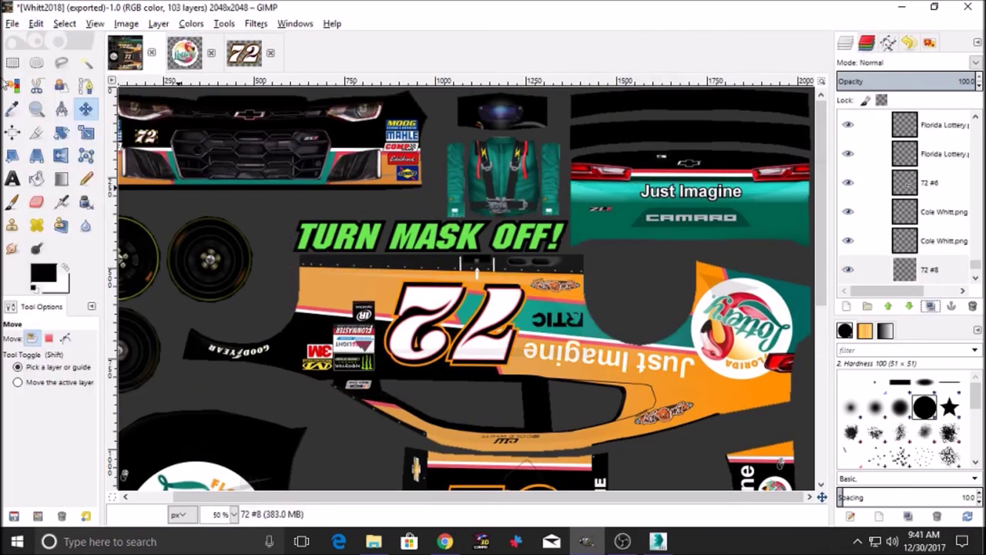
click(86, 132)
click(148, 136)
click(795, 141)
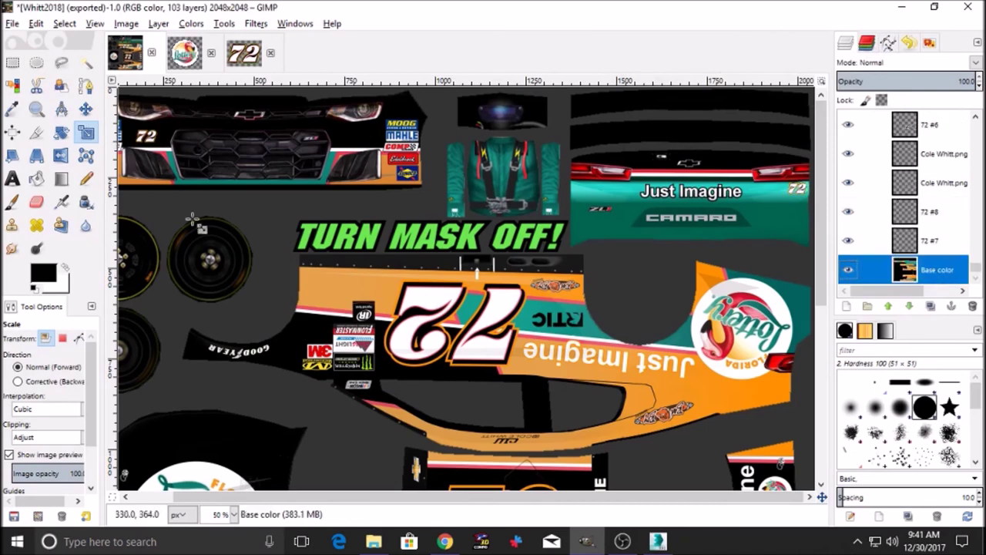
- Search the files for "tri", add the TriStar White logo and scale it to 73 × 27 px beside the front bumper's sponsor decals
click(374, 541)
click(745, 159)
text(tri)
click(419, 329)
drag(400, 295, 185, 289)
click(362, 247)
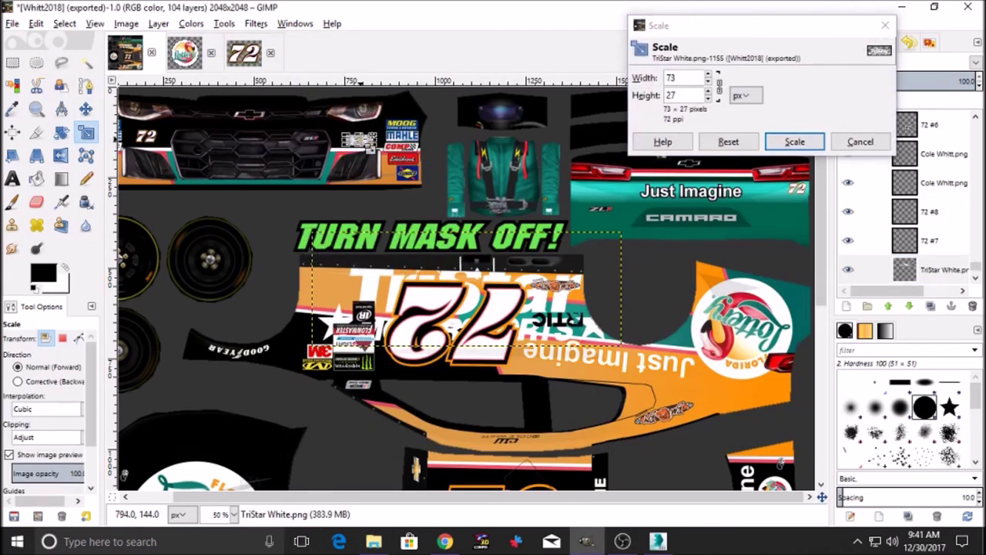
key(Return)
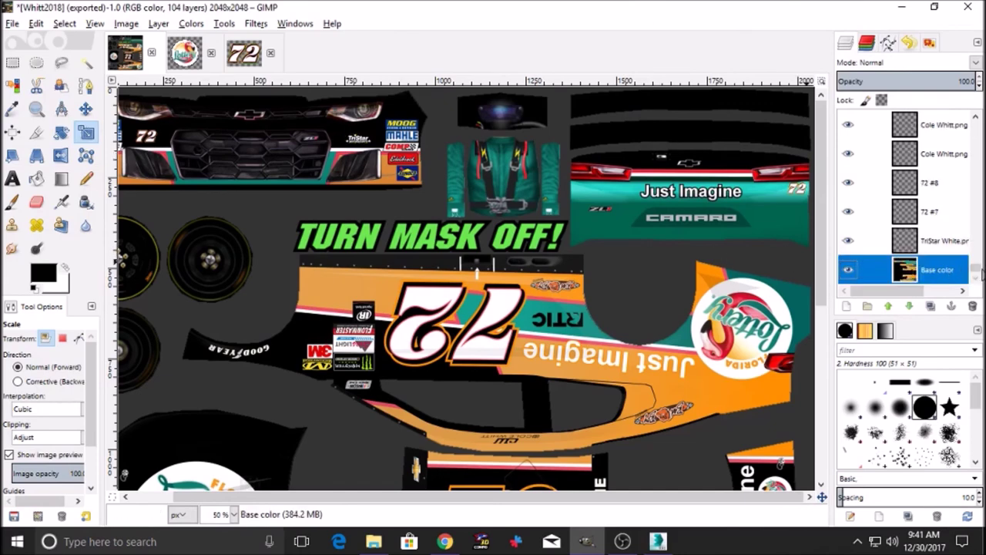
- Hide the Mask layer and export the scheme over the existing image
click(849, 125)
click(13, 24)
click(74, 204)
- Switch to 3ds Max, render the car in the perspective view and examine the enlarged render
click(659, 542)
drag(816, 138, 806, 117)
scroll(378, 228, up, 2)
click(950, 46)
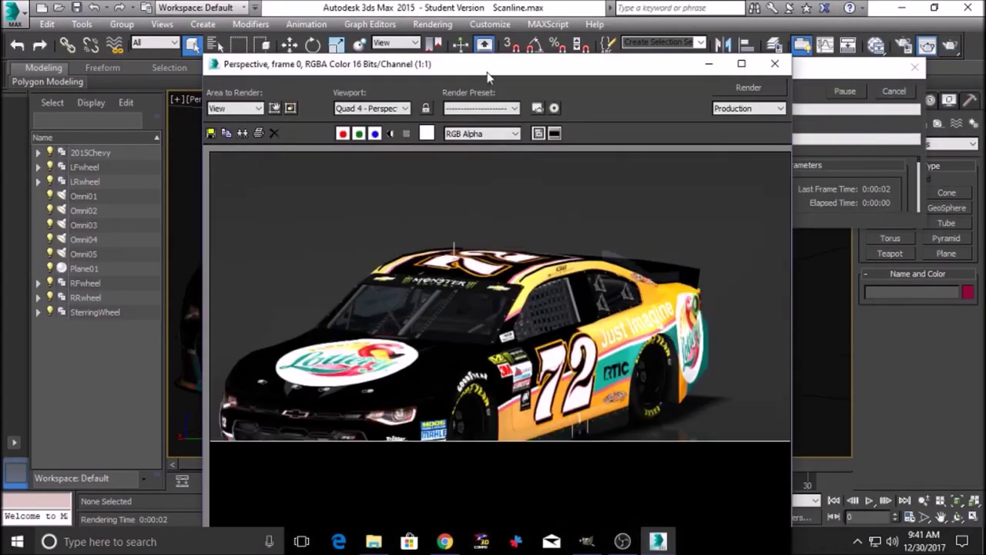
double_click(488, 71)
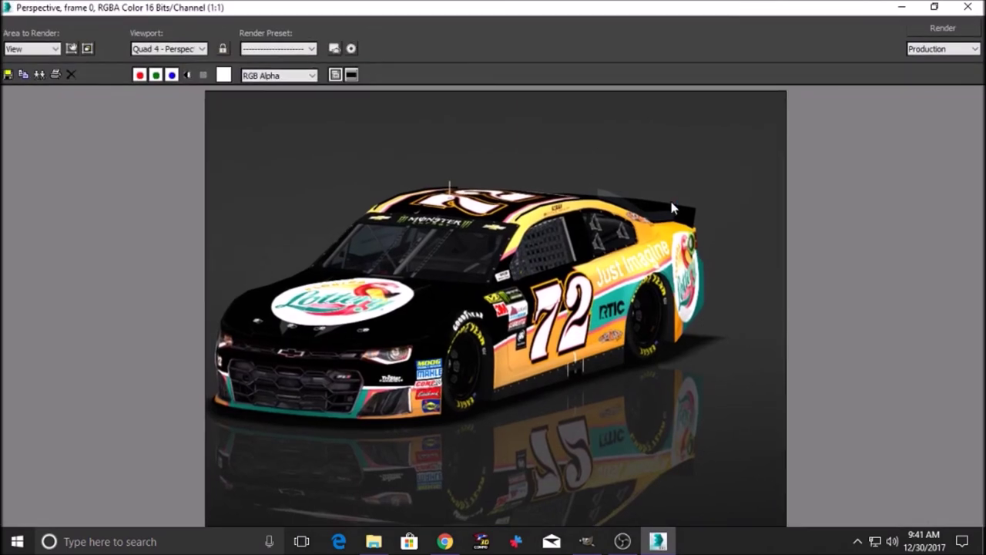
click(934, 7)
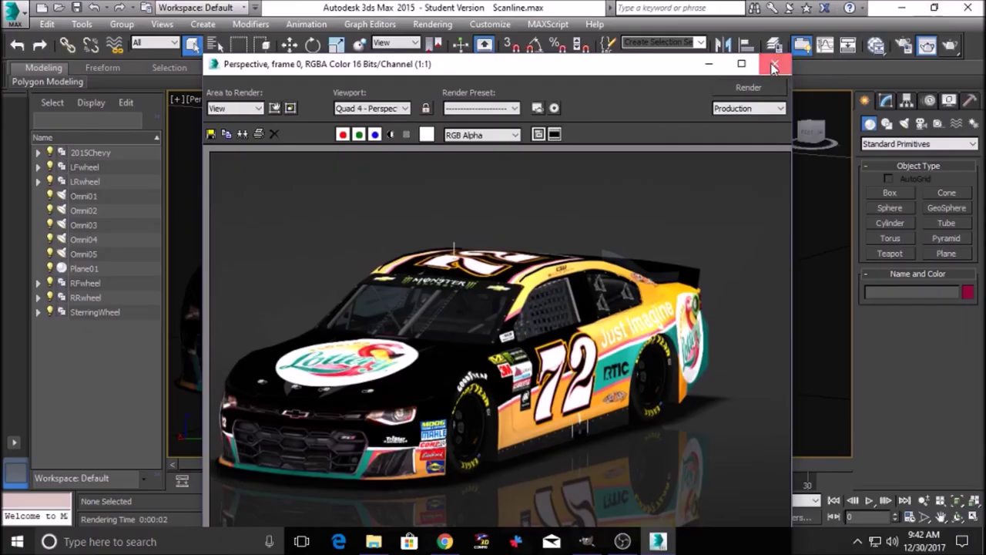
click(773, 68)
click(901, 9)
- Show the Mask layer again and delete the two white Just Imagine lettering layers from the car's sides
click(849, 125)
scroll(937, 189, down, 20)
click(936, 235)
scroll(937, 235, up, 4)
click(937, 191)
double_click(972, 306)
- Add black "Just Imagine" text in Arial Bold, size 78, above the Base color layer on the car's side
scroll(937, 239, down, 10)
click(937, 269)
scroll(601, 308, down, 5)
click(12, 179)
drag(494, 354, 717, 412)
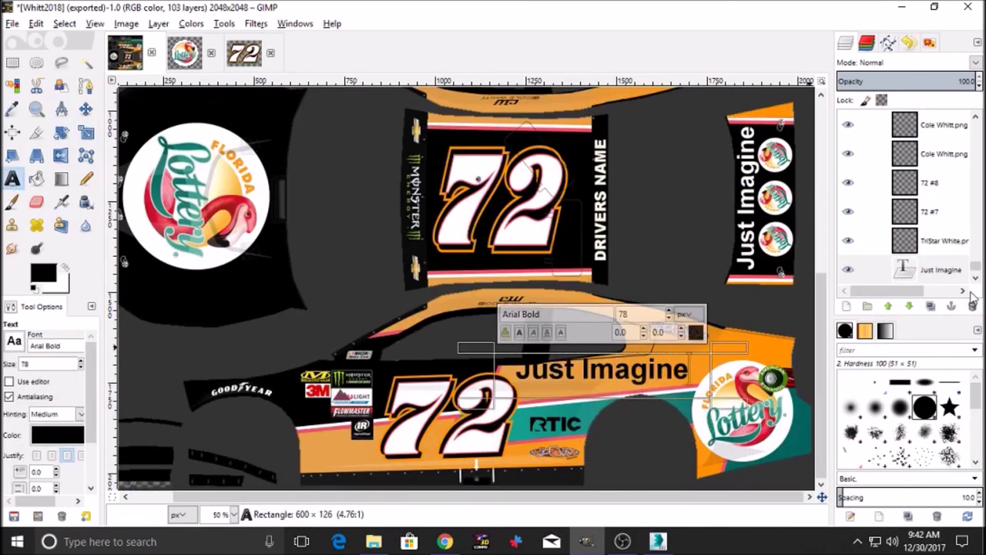
- Duplicate the Just Imagine text, create a path from it and outline the lettering with a 5 px orange stroke
click(931, 306)
click(936, 240)
right_click(564, 372)
click(609, 282)
click(44, 272)
click(85, 110)
right_click(473, 290)
mouse_move(501, 320)
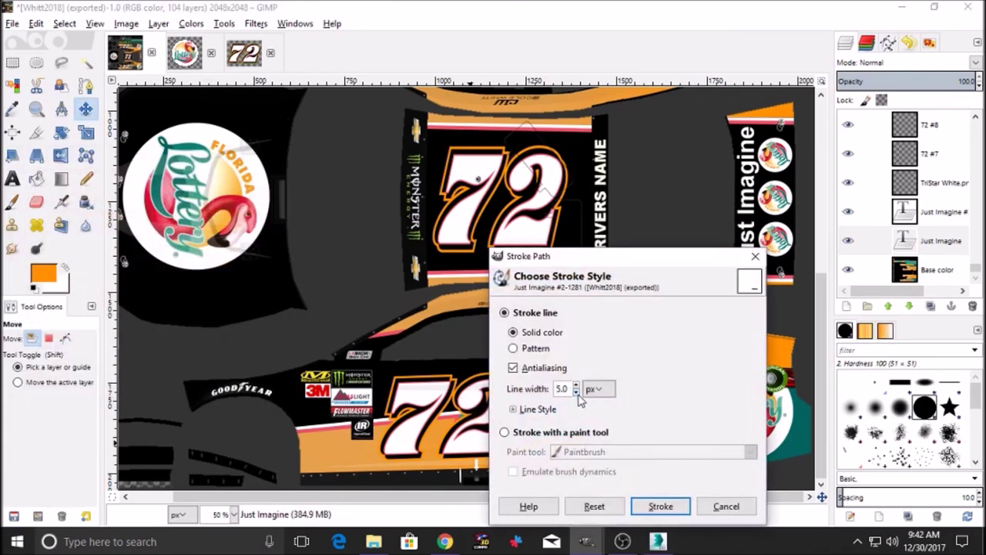
click(659, 507)
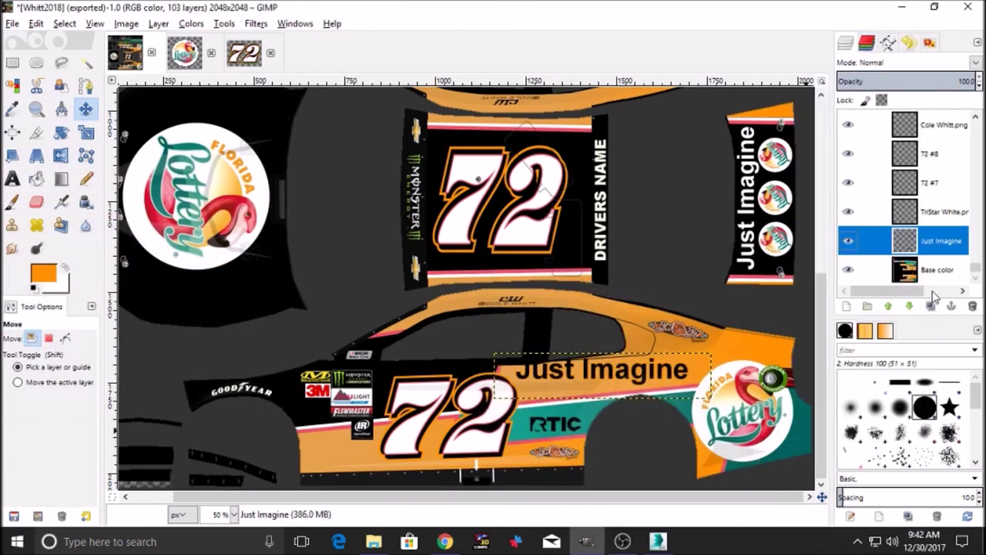
- Rotate the black Just Imagine lettering by -5.46° and position it above the RTIC logo, with a copy for the opposite side
key(shift+r)
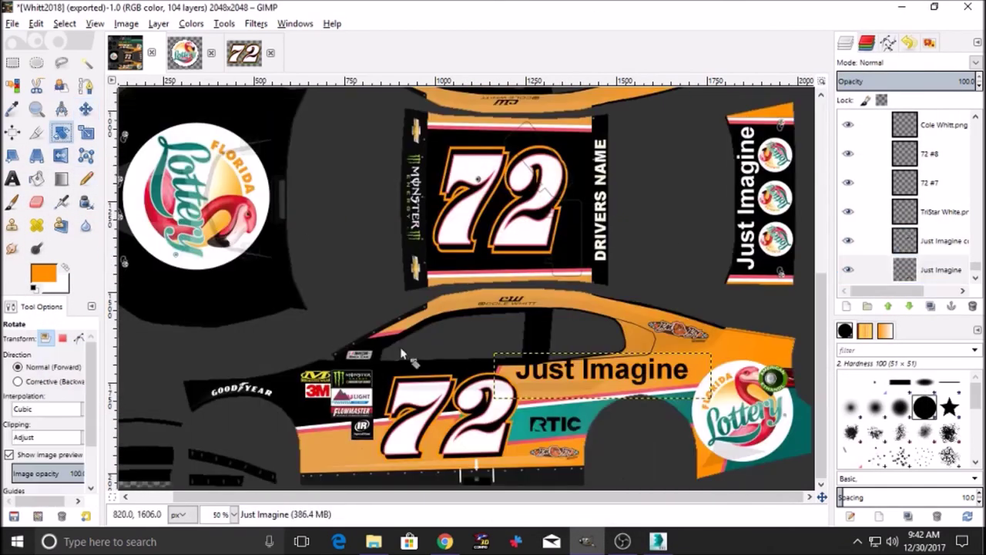
drag(403, 348, 386, 383)
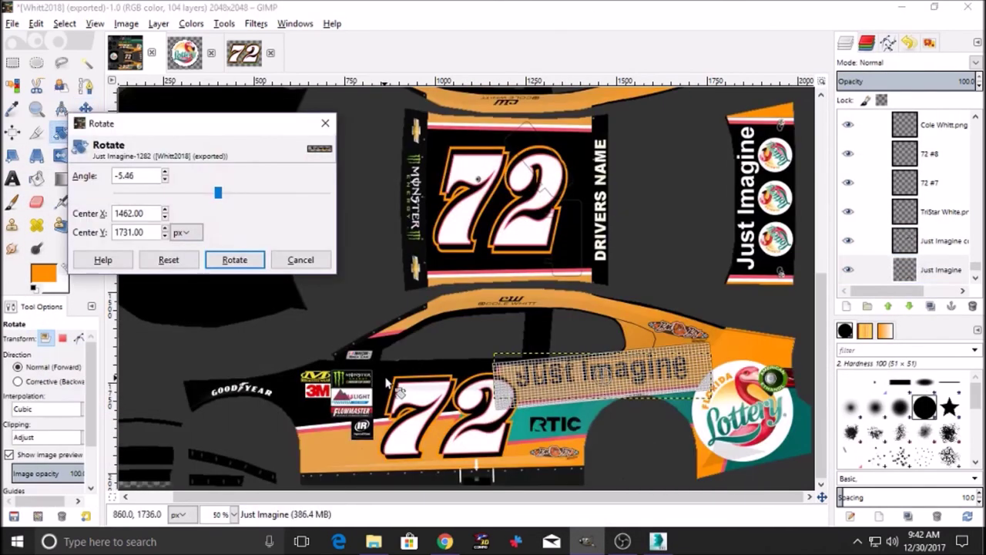
key(Escape)
key(m)
drag(576, 380, 582, 390)
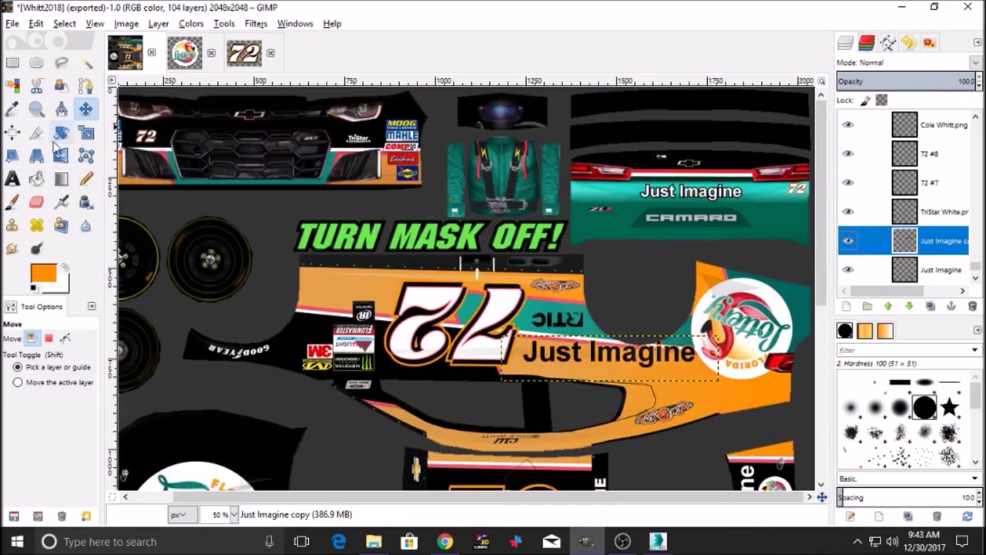
- Rotate the Just Imagine copy by -174.04° and align it above the stripe on the opposite side
key(shift+r)
drag(716, 362, 728, 393)
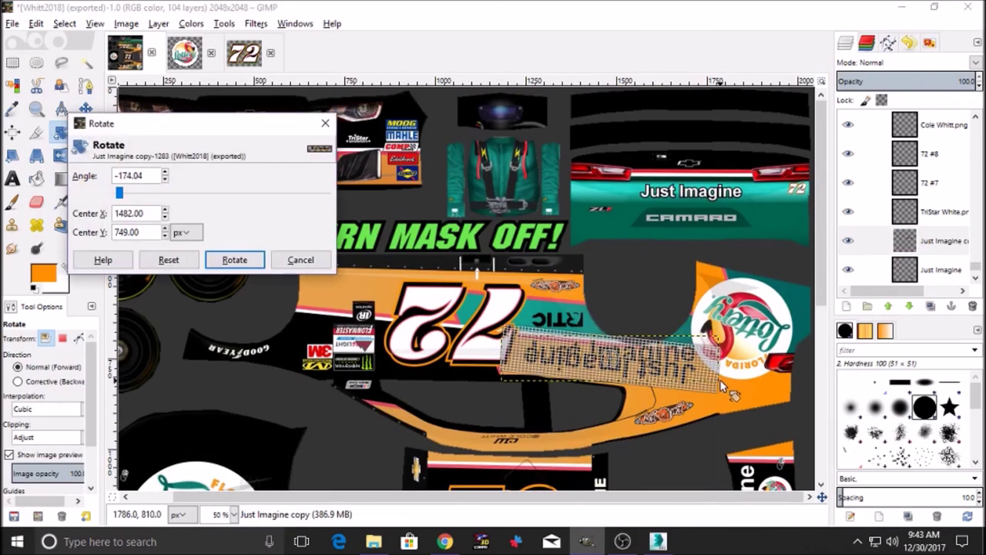
click(234, 260)
key(m)
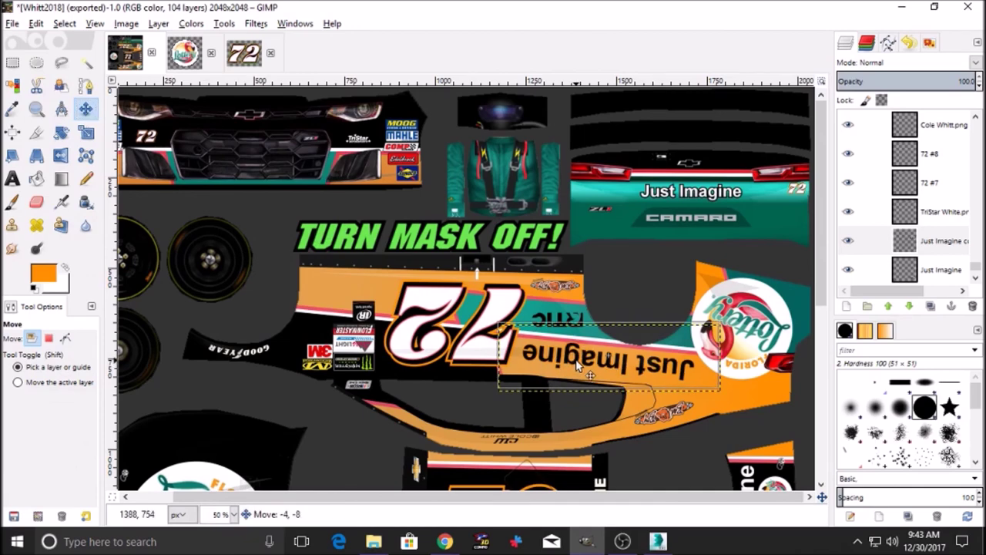
drag(576, 360, 577, 362)
scroll(927, 277, down, 1)
click(927, 277)
scroll(613, 412, down, 7)
scroll(644, 433, up, 7)
scroll(624, 400, down, 7)
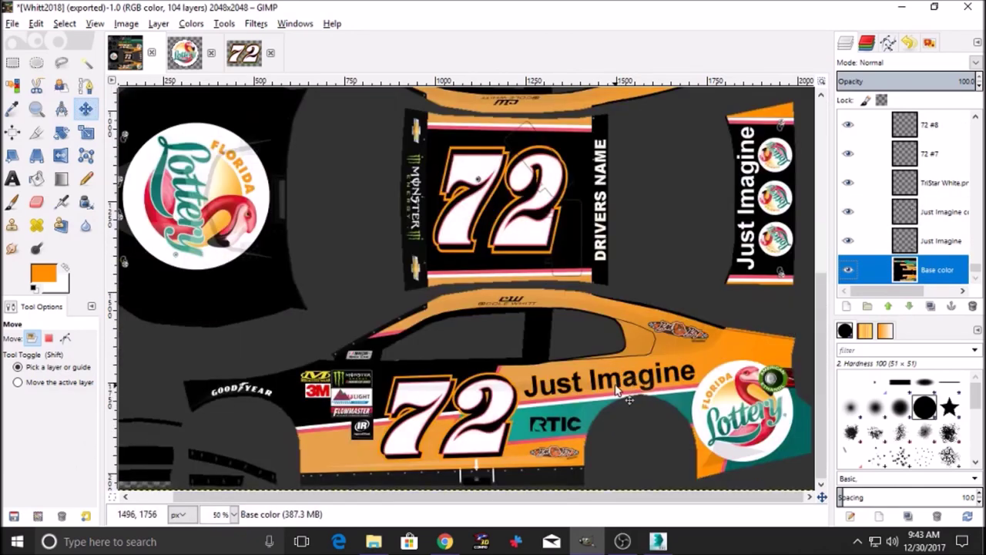
- Hide the Drivers Name placeholder layer and add white "WHITT" text above it
scroll(944, 194, down, 15)
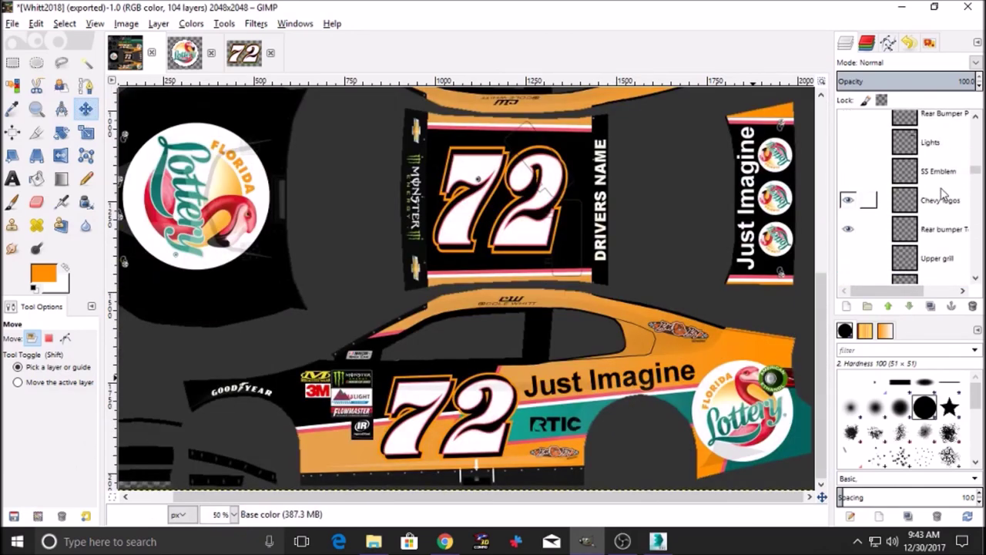
scroll(944, 205, up, 4)
click(13, 179)
drag(419, 246, 564, 302)
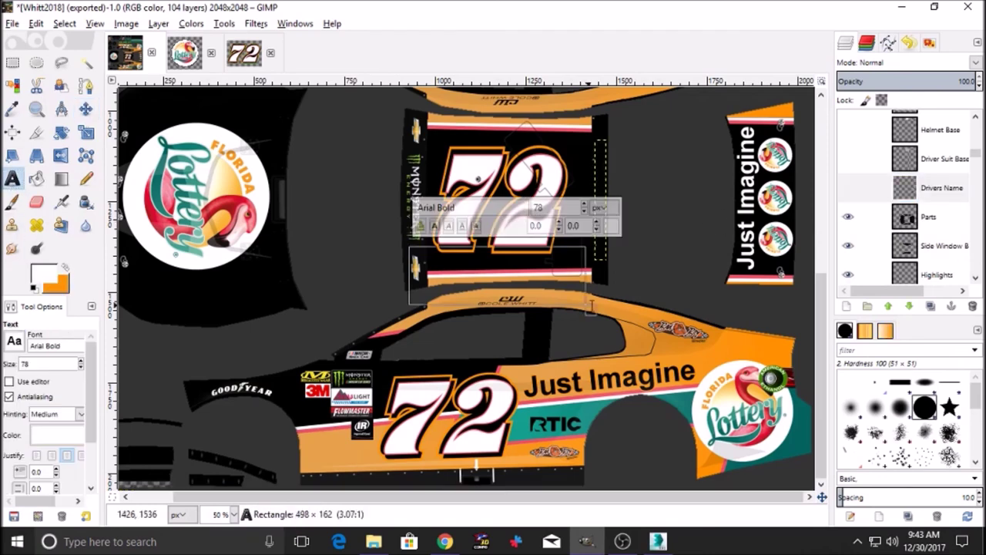
text(WHITT)
- Change the WHITT lettering to a bold italic font and reduce its size
click(14, 341)
scroll(40, 215, down, 5)
click(57, 256)
click(81, 367)
drag(82, 368, 87, 379)
- Rotate the WHITT lettering by -90° and move it onto the black strip behind the roof number
click(61, 132)
click(386, 295)
text(-90)
key(Return)
click(86, 109)
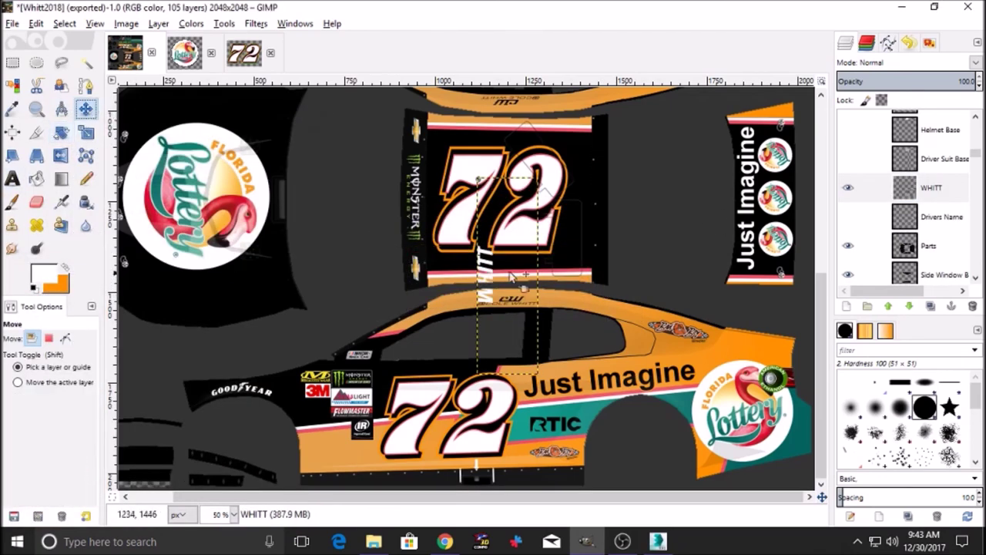
drag(614, 218, 614, 218)
scroll(946, 278, down, 10)
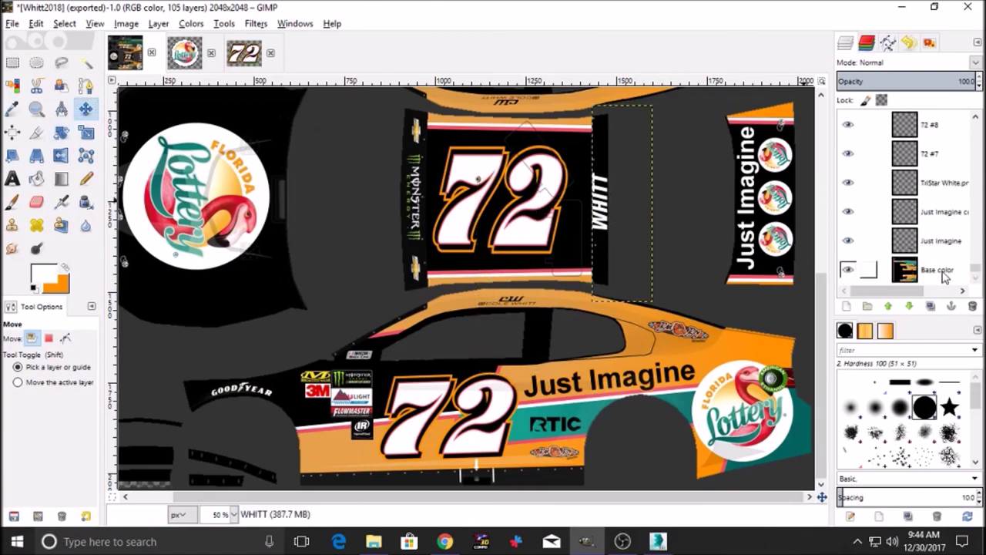